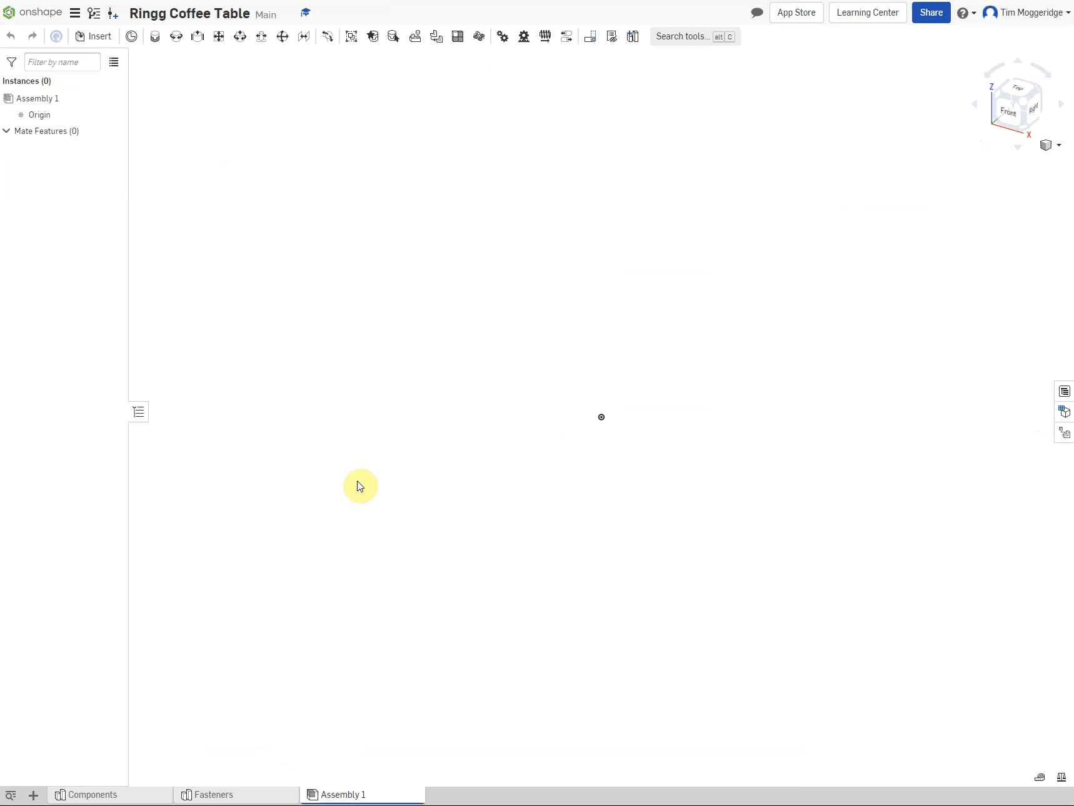
Review the parts in the Components and Fasteners part studios, and rename Assembly 1 to "Leg sub-assembly"
left_click(124, 794)
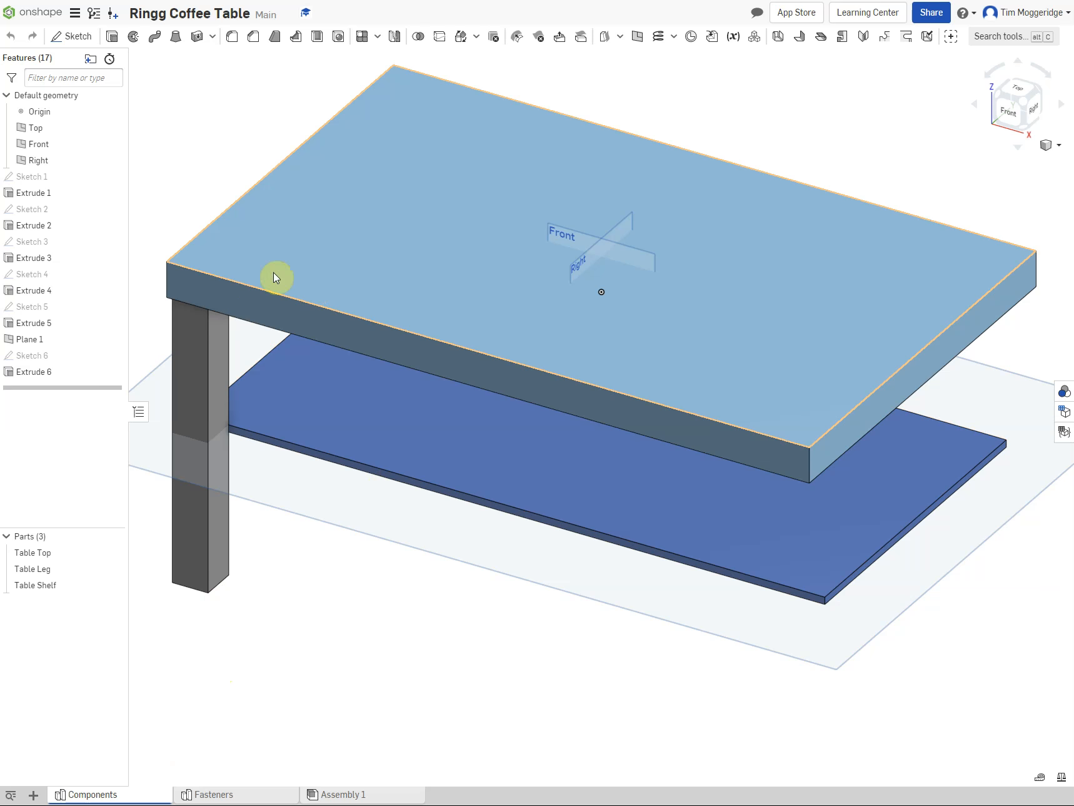
left_click(253, 794)
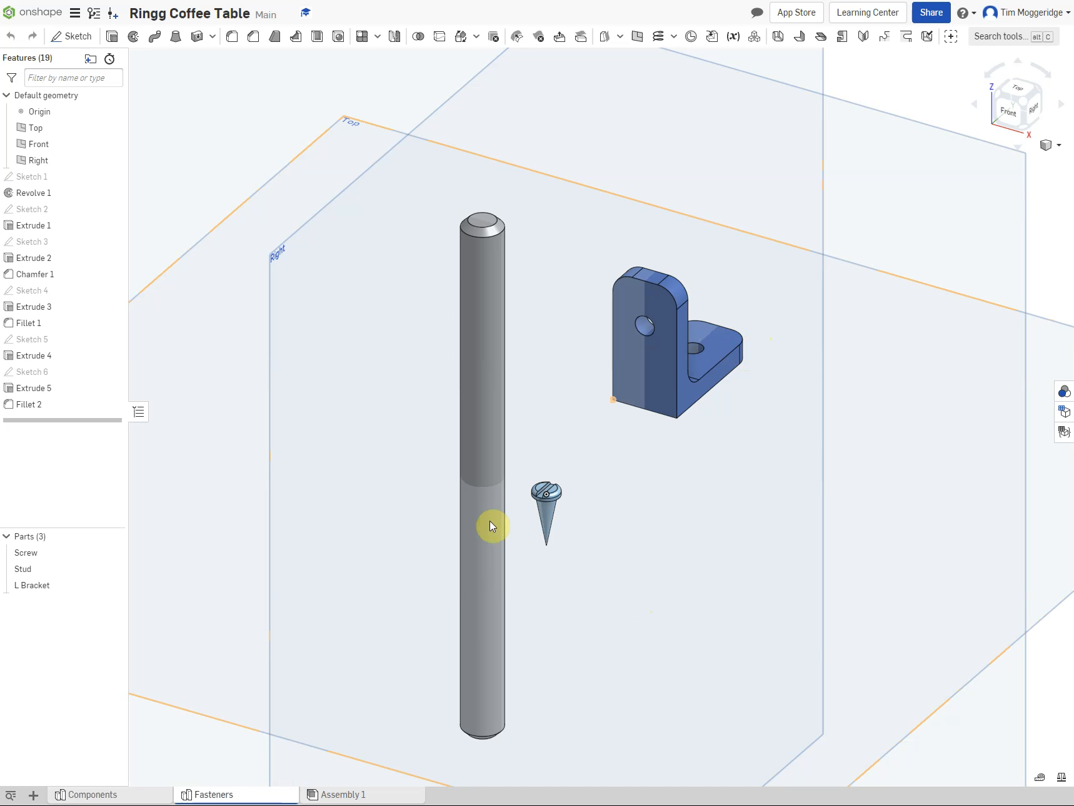
left_click(338, 796)
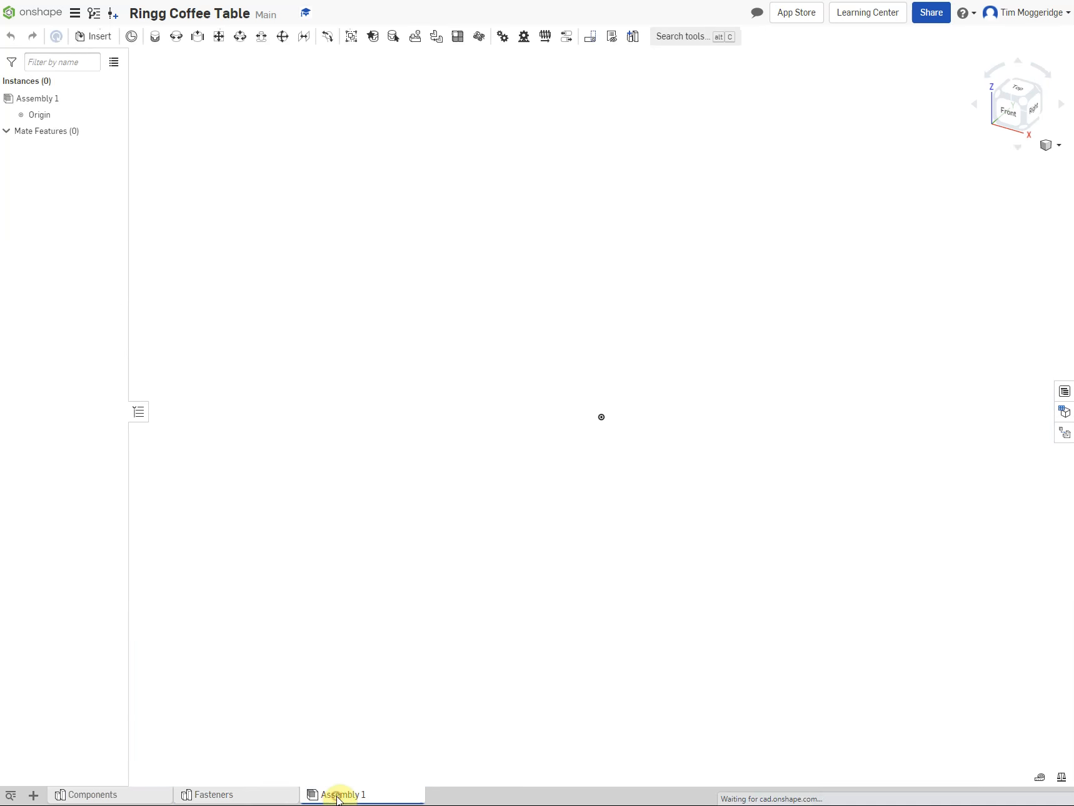
right_click(338, 795)
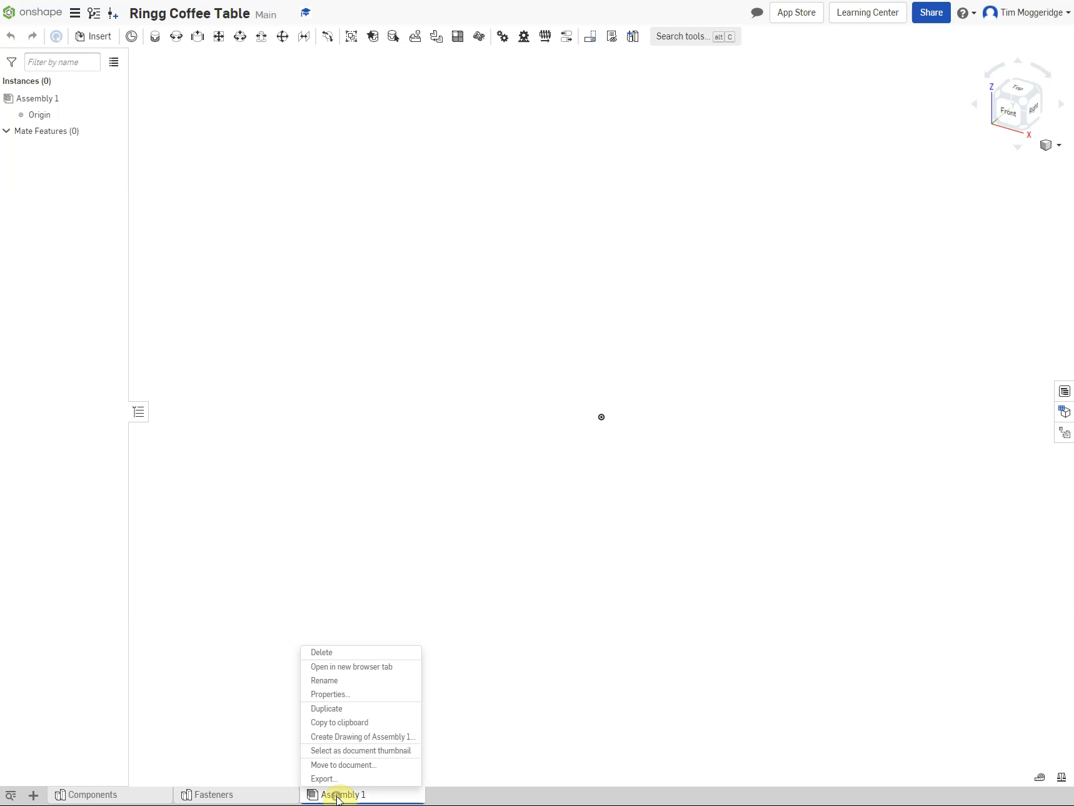
left_click(336, 681)
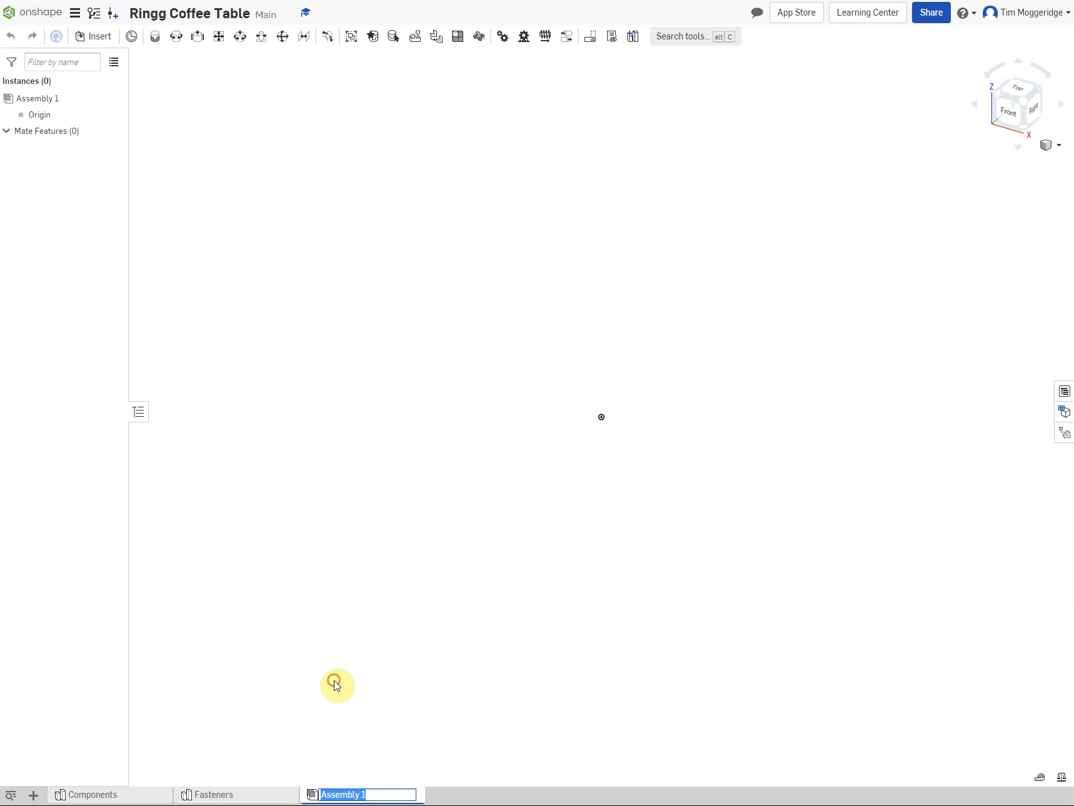
type("Leg sub-assembly")
key("Return")
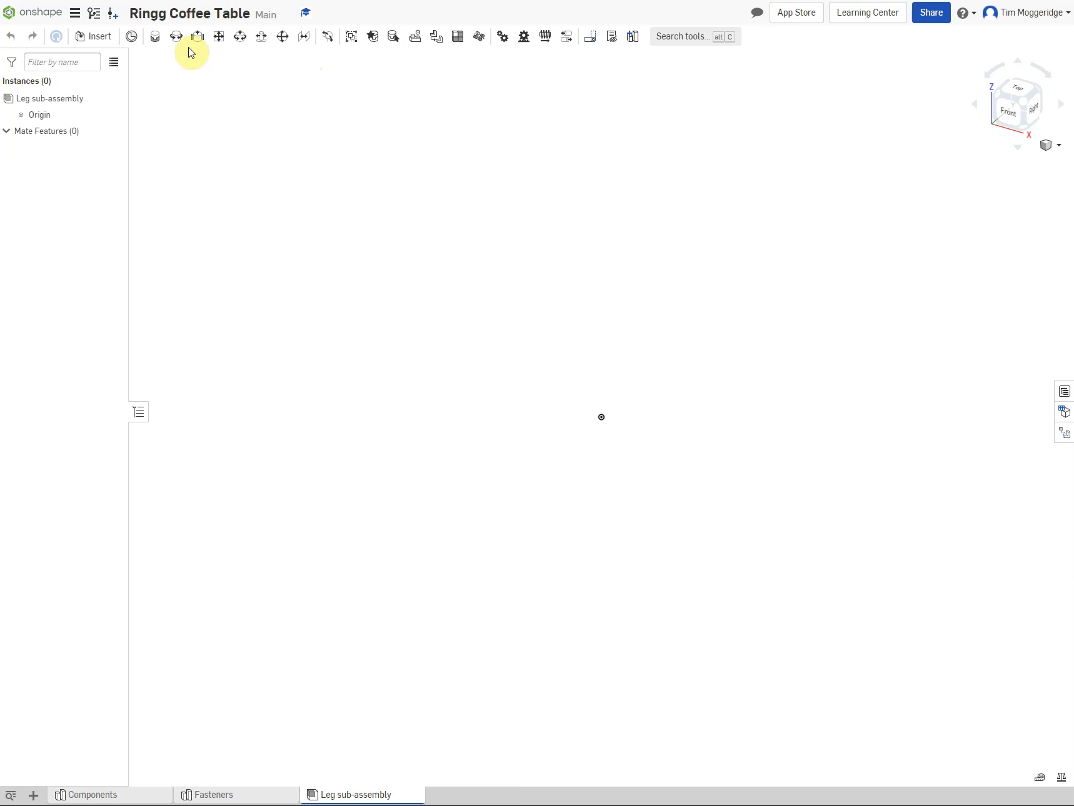
Insert one Table Leg from the Components part studio into the assembly
left_click(94, 42)
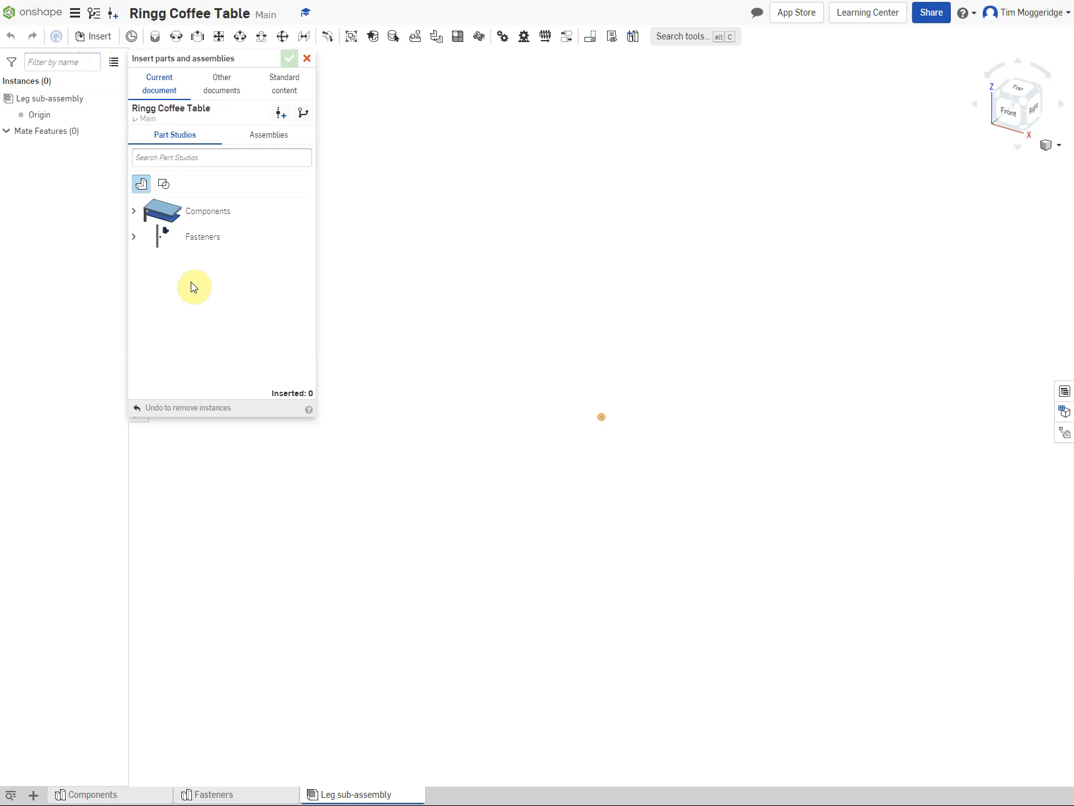
left_click(134, 213)
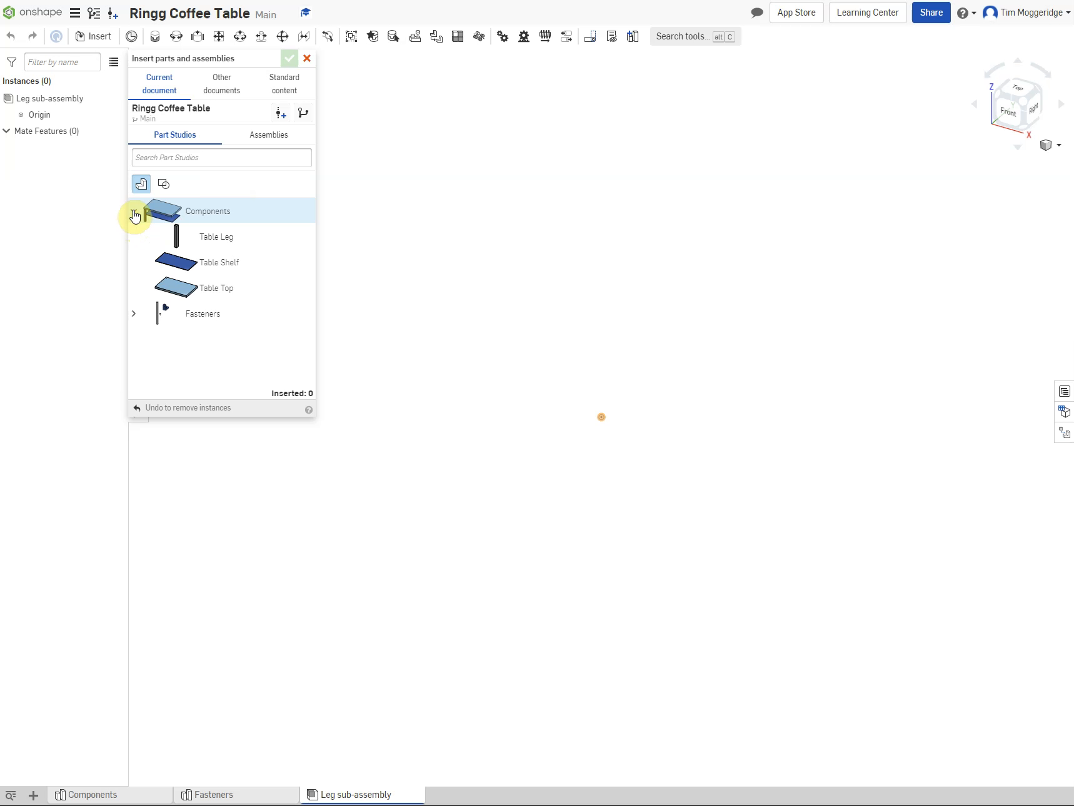
left_click(213, 240)
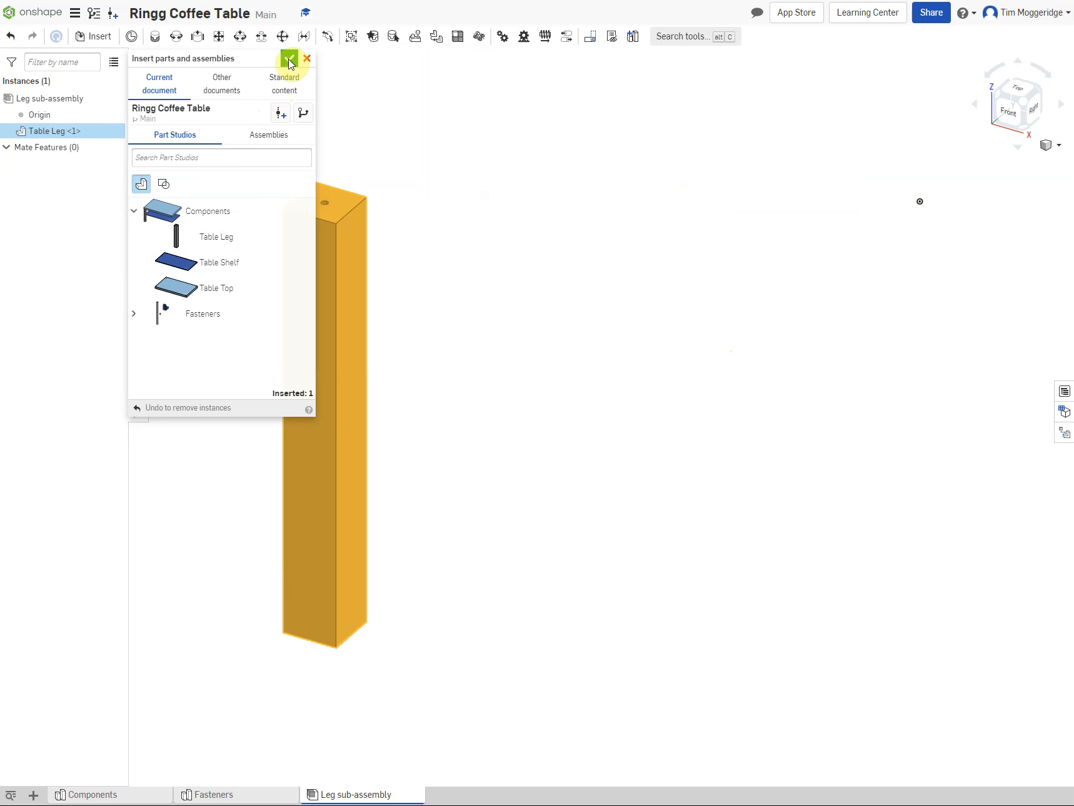
left_click(289, 62)
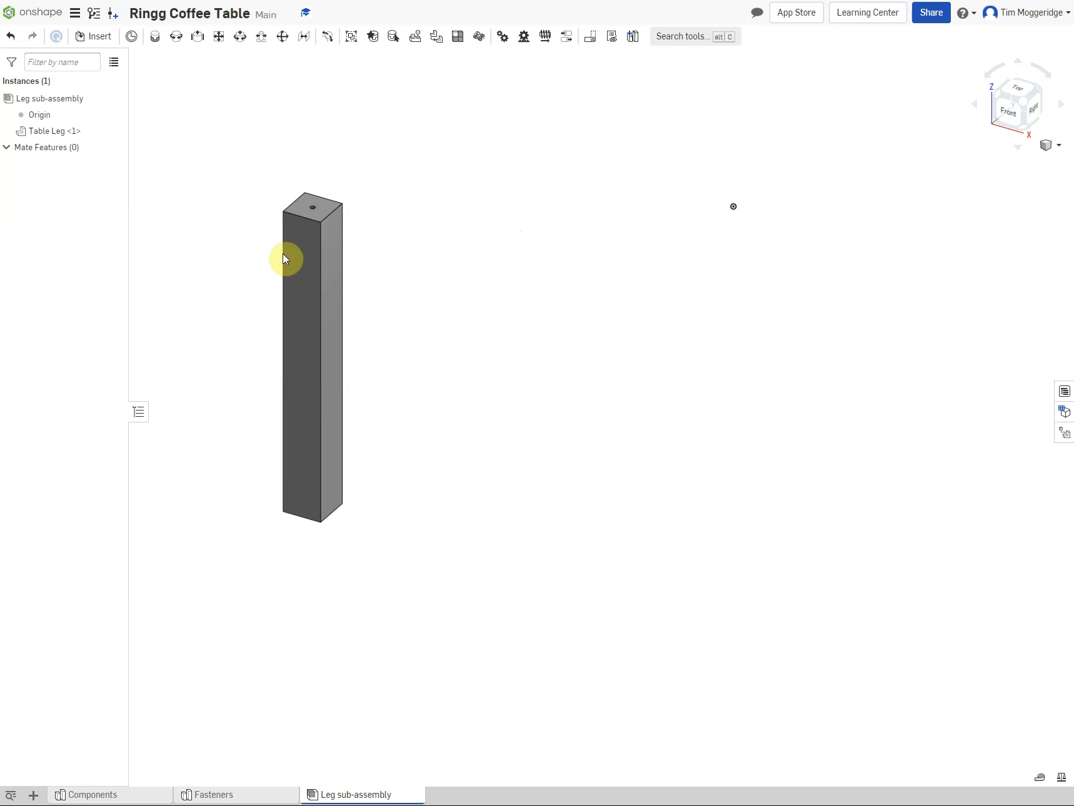
Fix the Table Leg in place and test that it cannot be moved
right_click(299, 260)
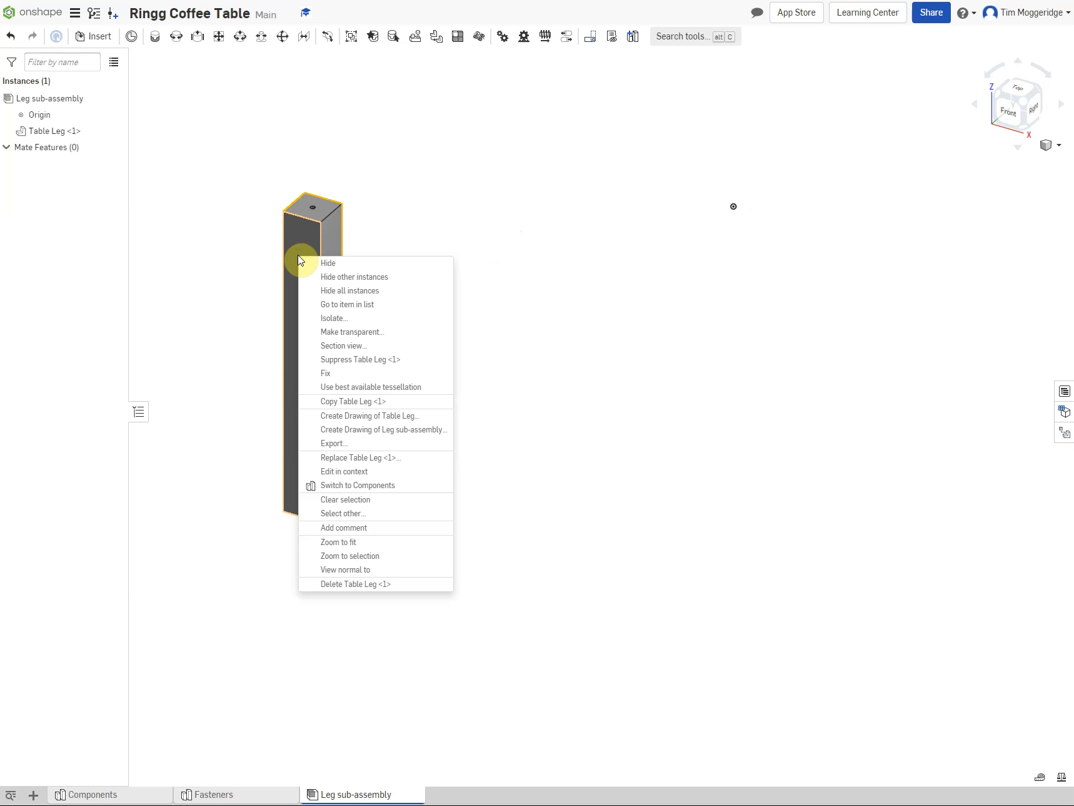
left_click(329, 376)
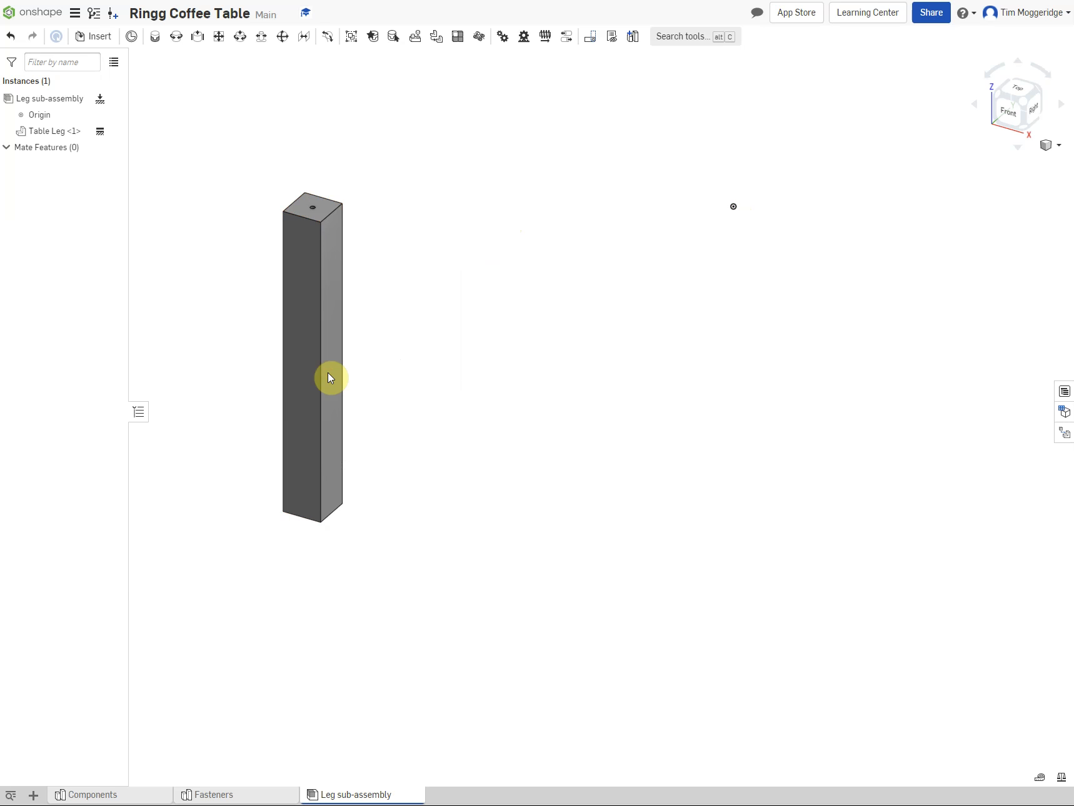
left_click_drag(312, 285, 449, 345)
Insert one L Bracket, two Screws and one Stud from the Fasteners part studio, placing them beside the table leg
left_click(93, 39)
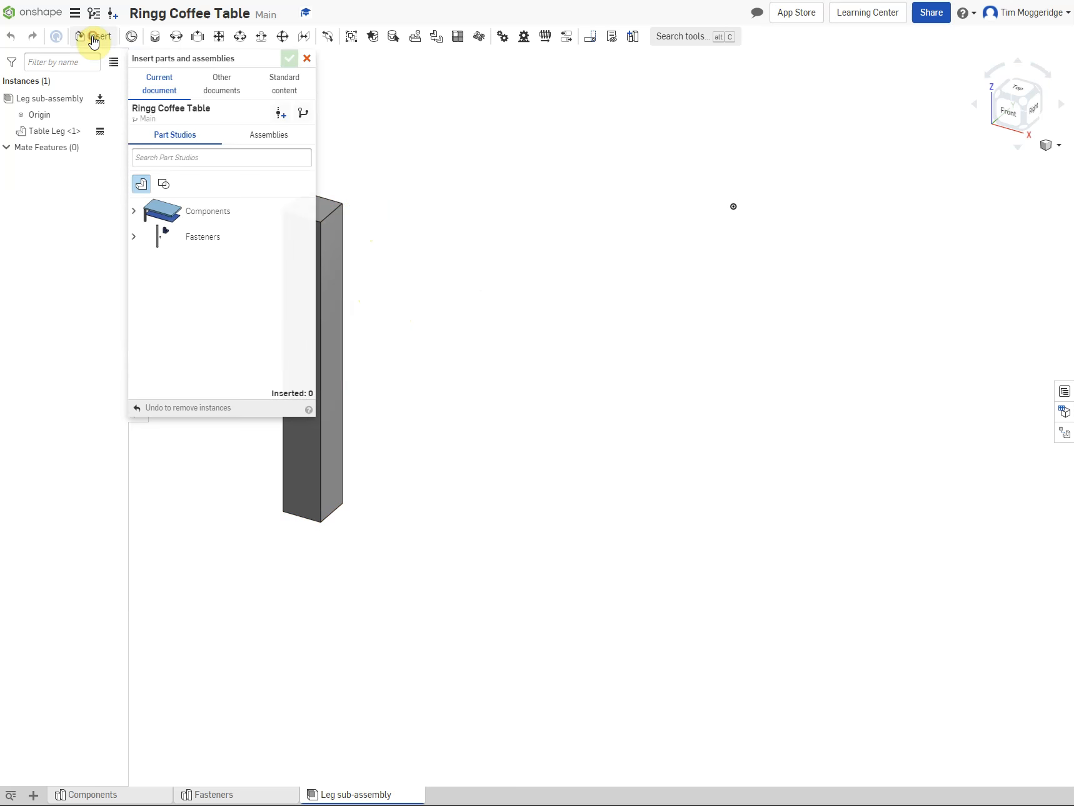
left_click(134, 238)
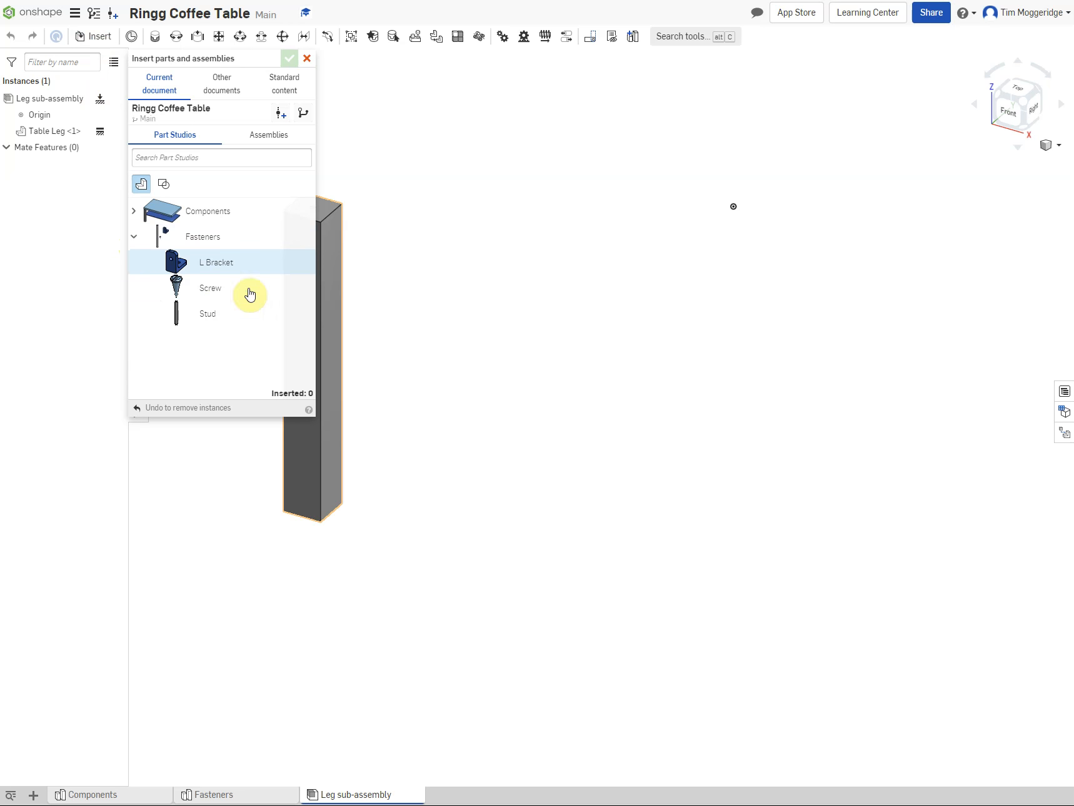
left_click(179, 263)
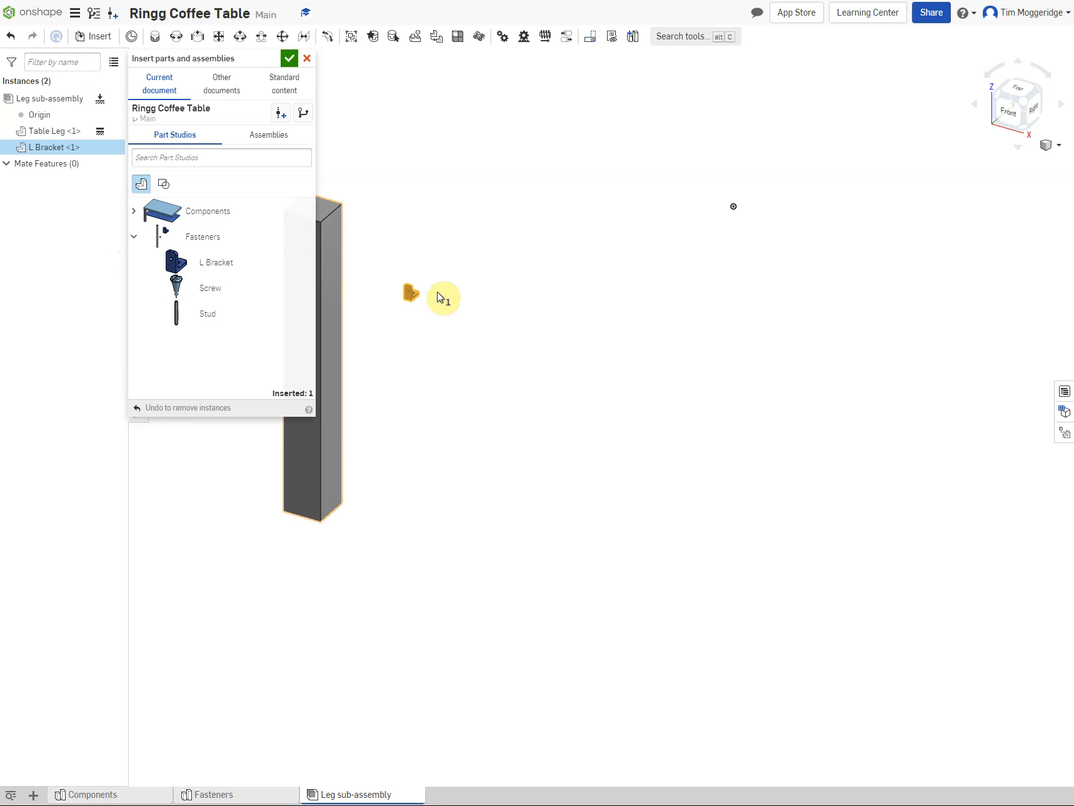
left_click(447, 290)
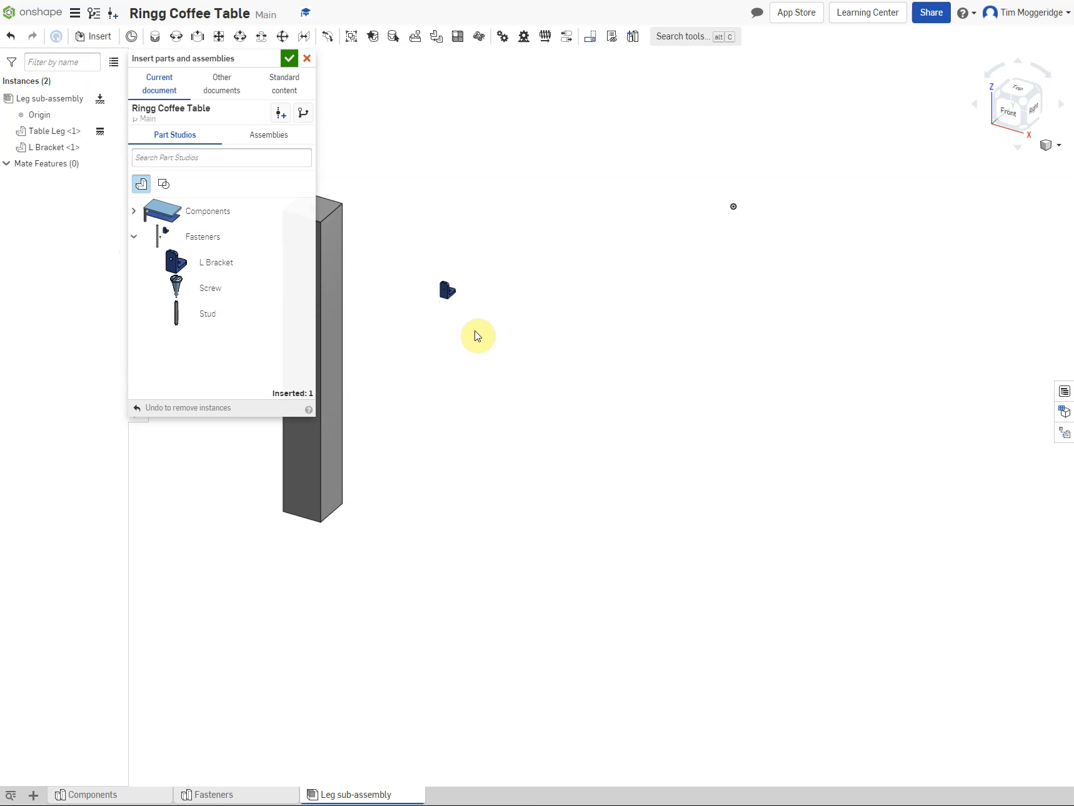
left_click(193, 295)
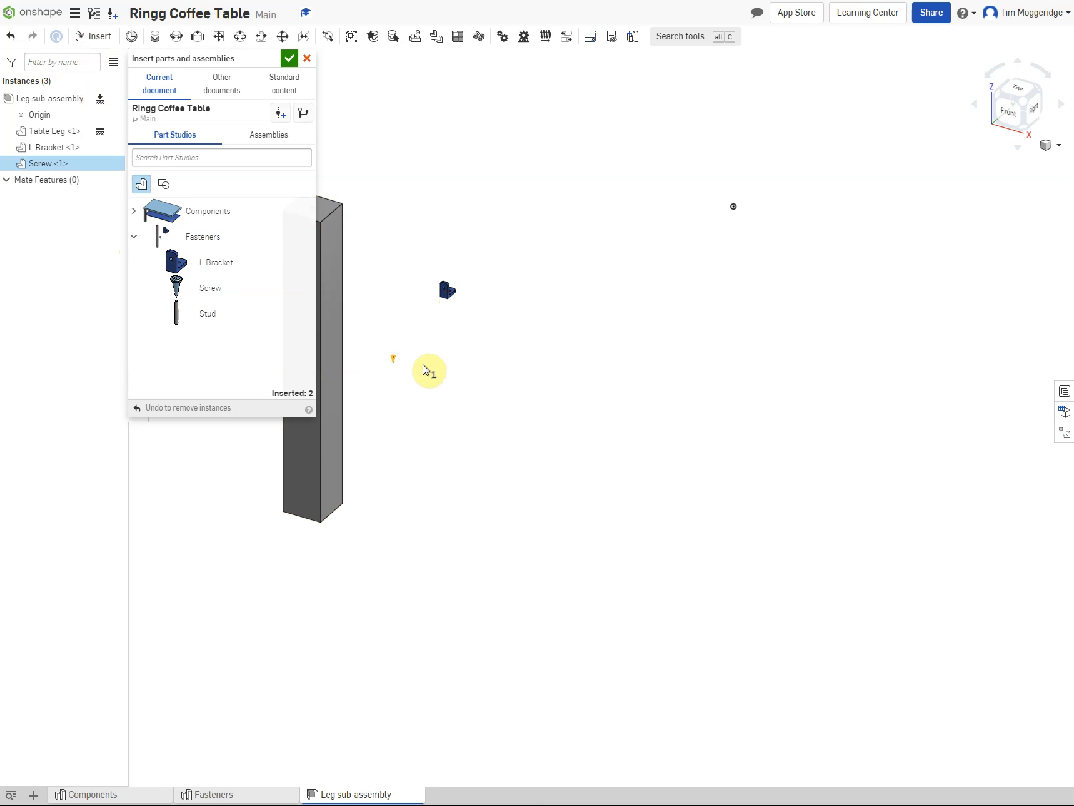
left_click(442, 323)
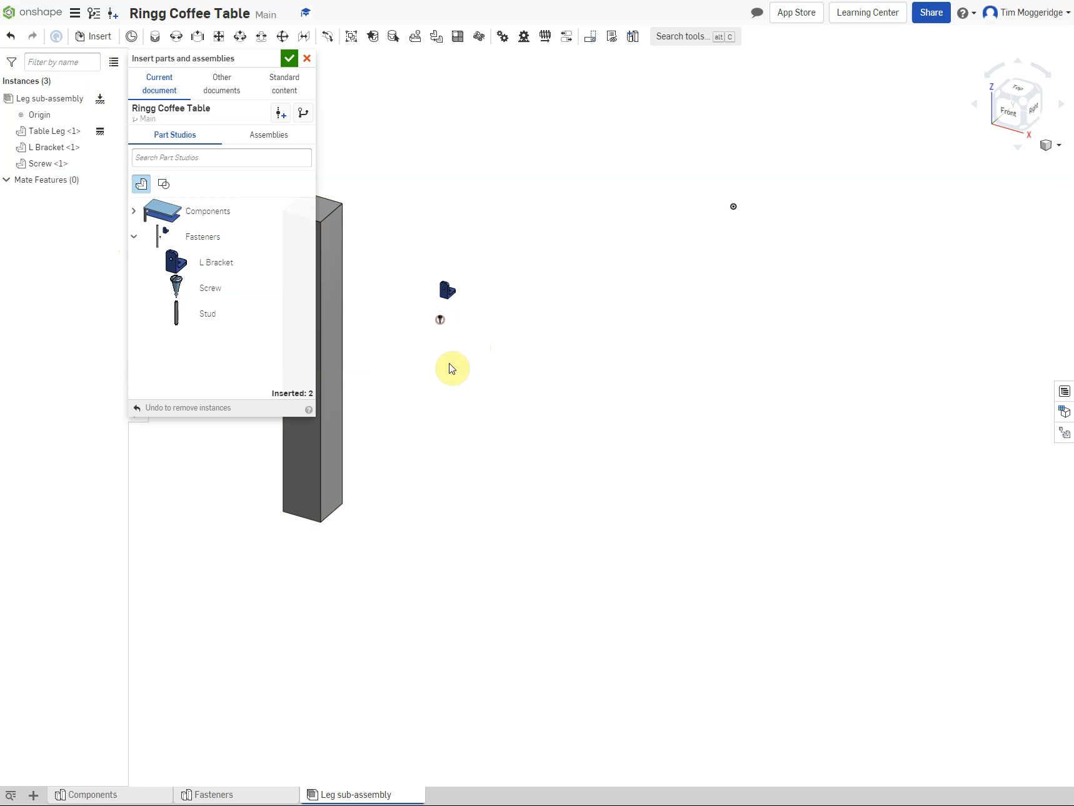
left_click(176, 317)
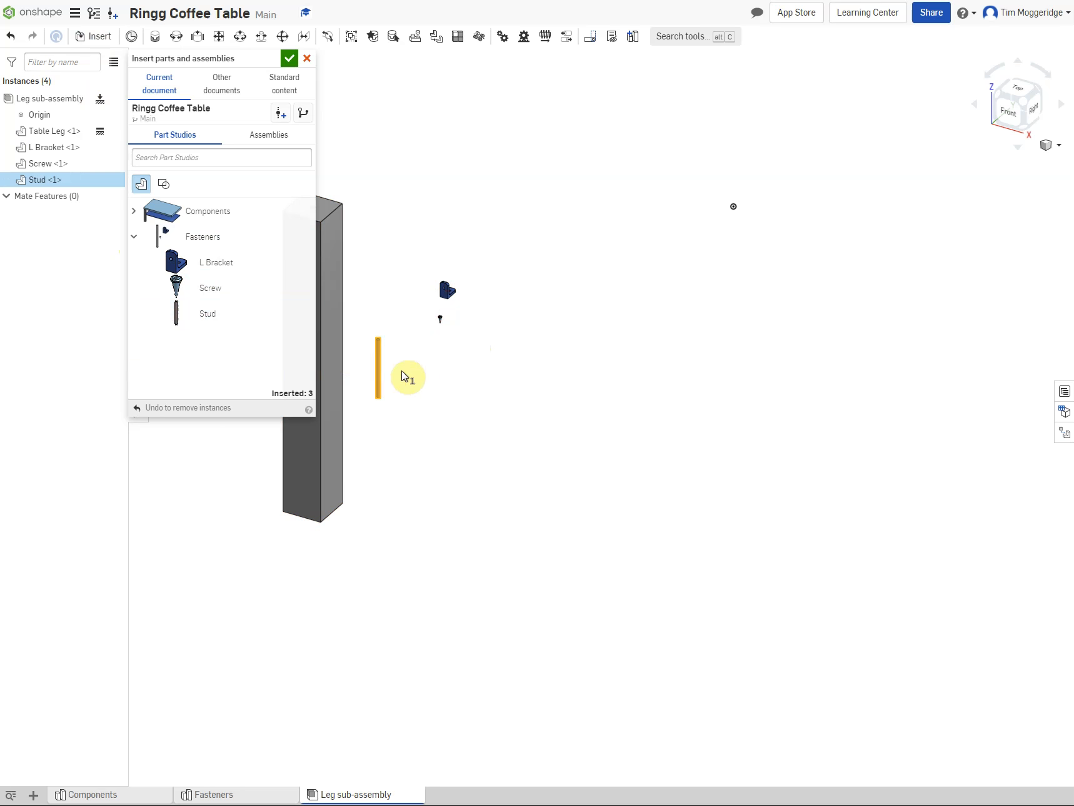
left_click(472, 388)
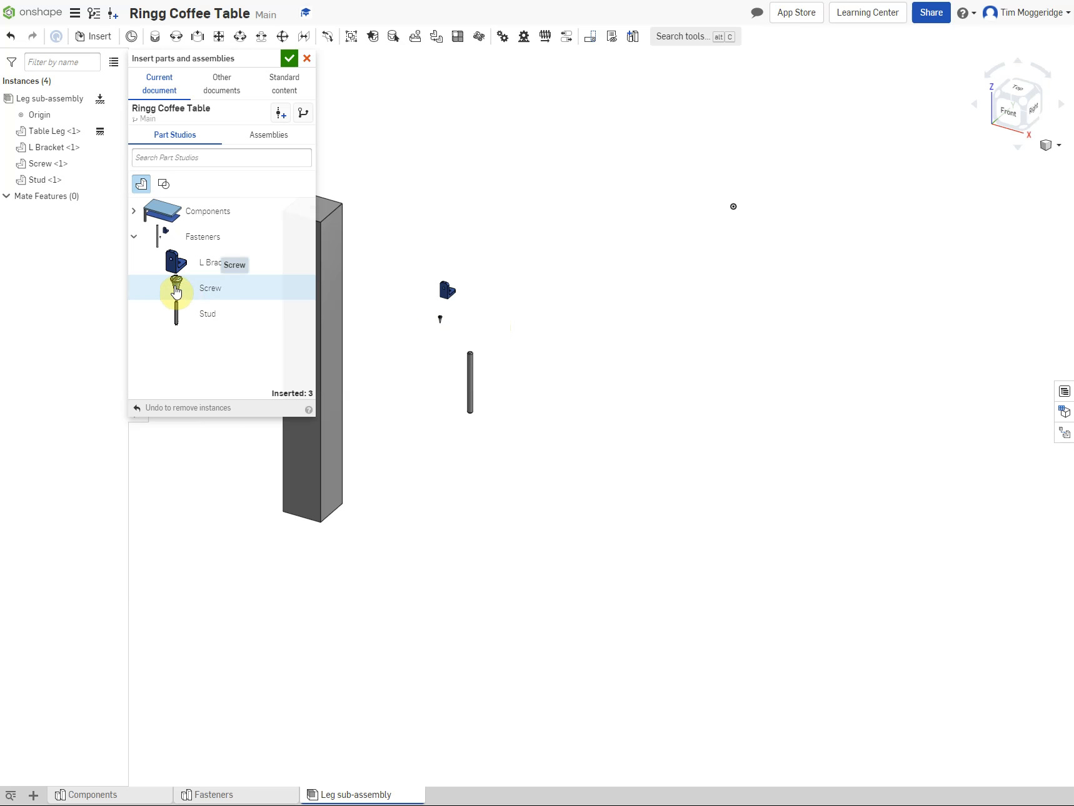
left_click(175, 289)
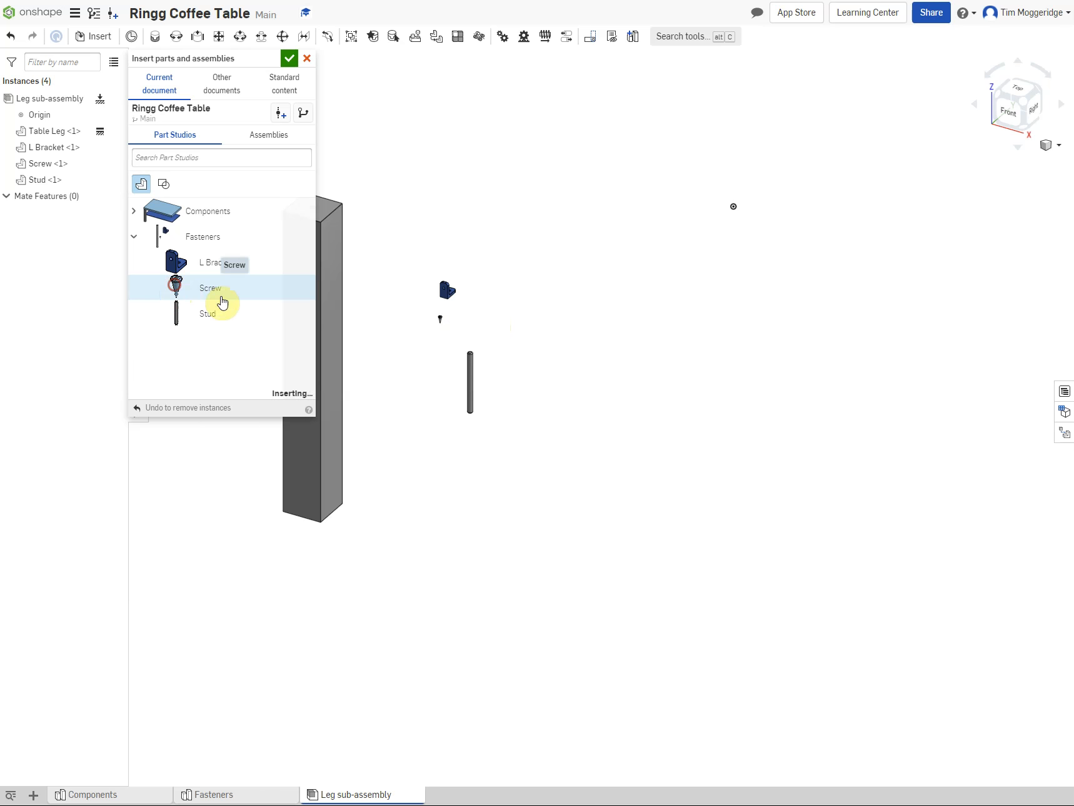
left_click(437, 344)
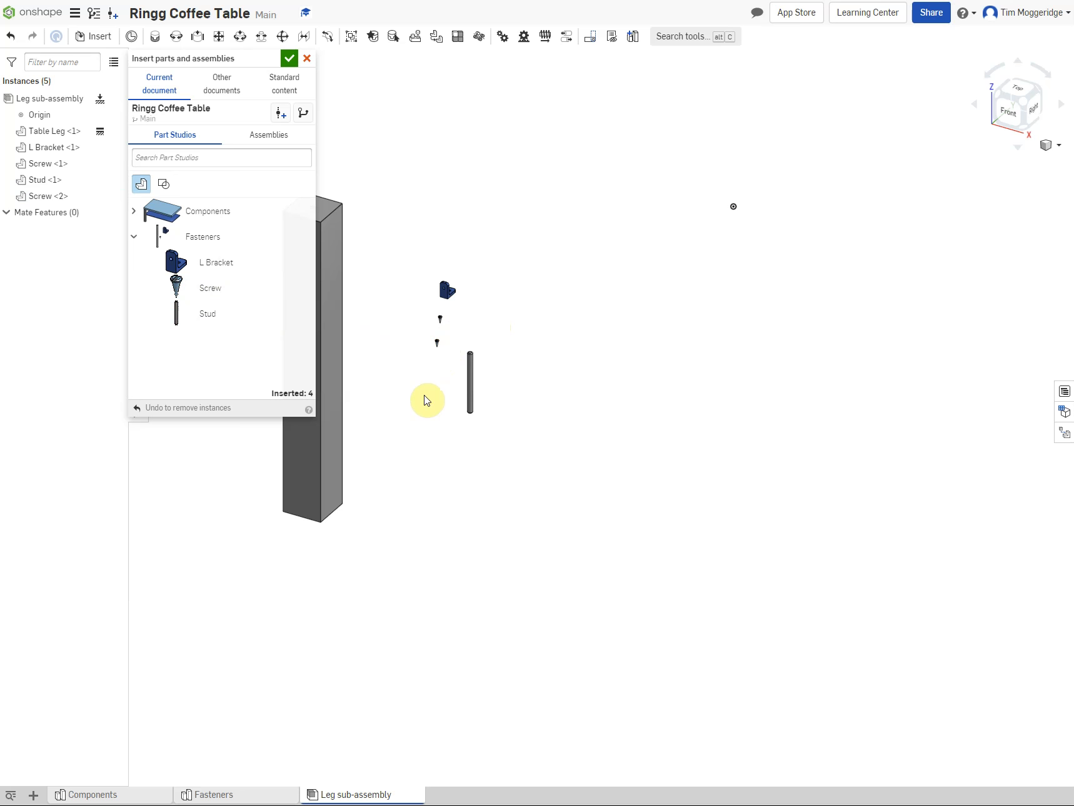
left_click(290, 60)
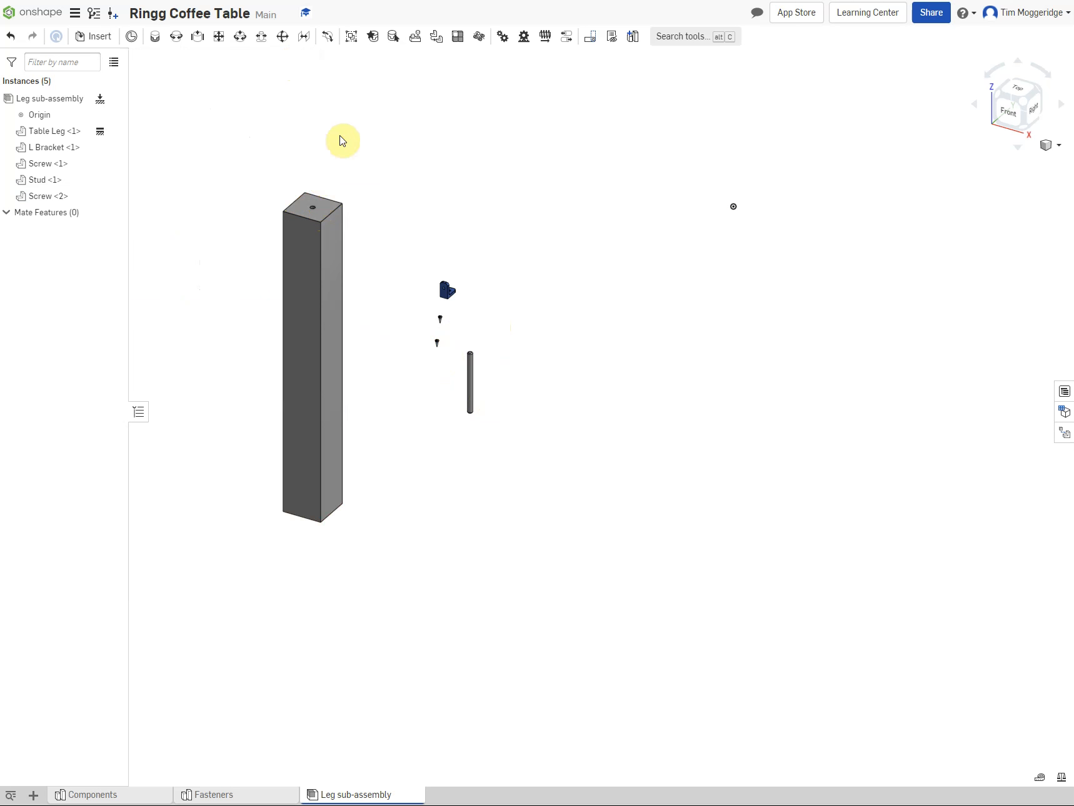
Move the stud close to the top end of the table leg, just above its hole
scroll(331, 176, "up", 3)
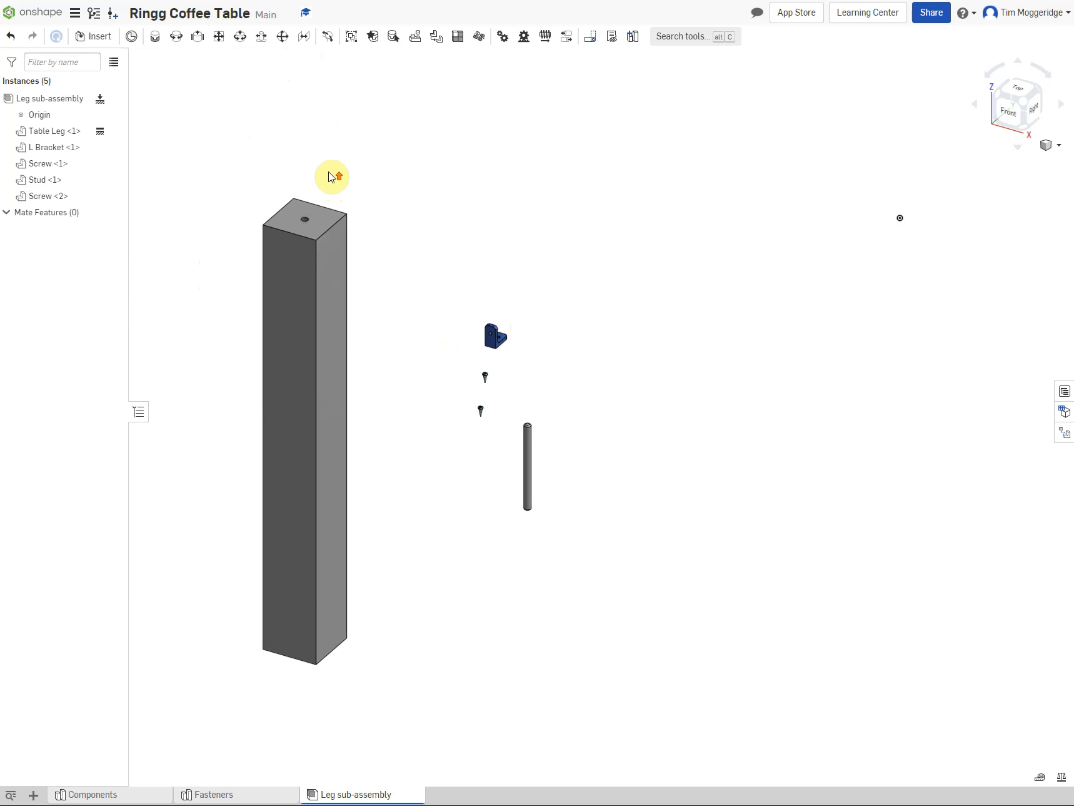
scroll(331, 176, "up", 2)
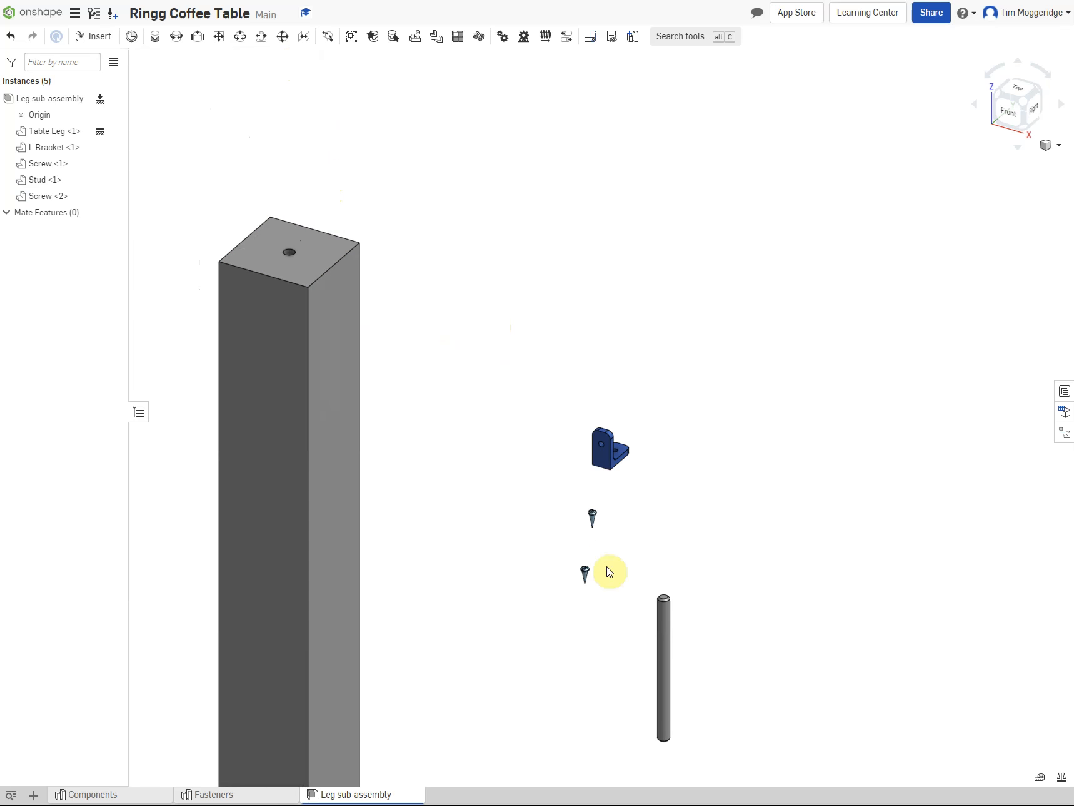
left_click_drag(665, 644, 385, 145)
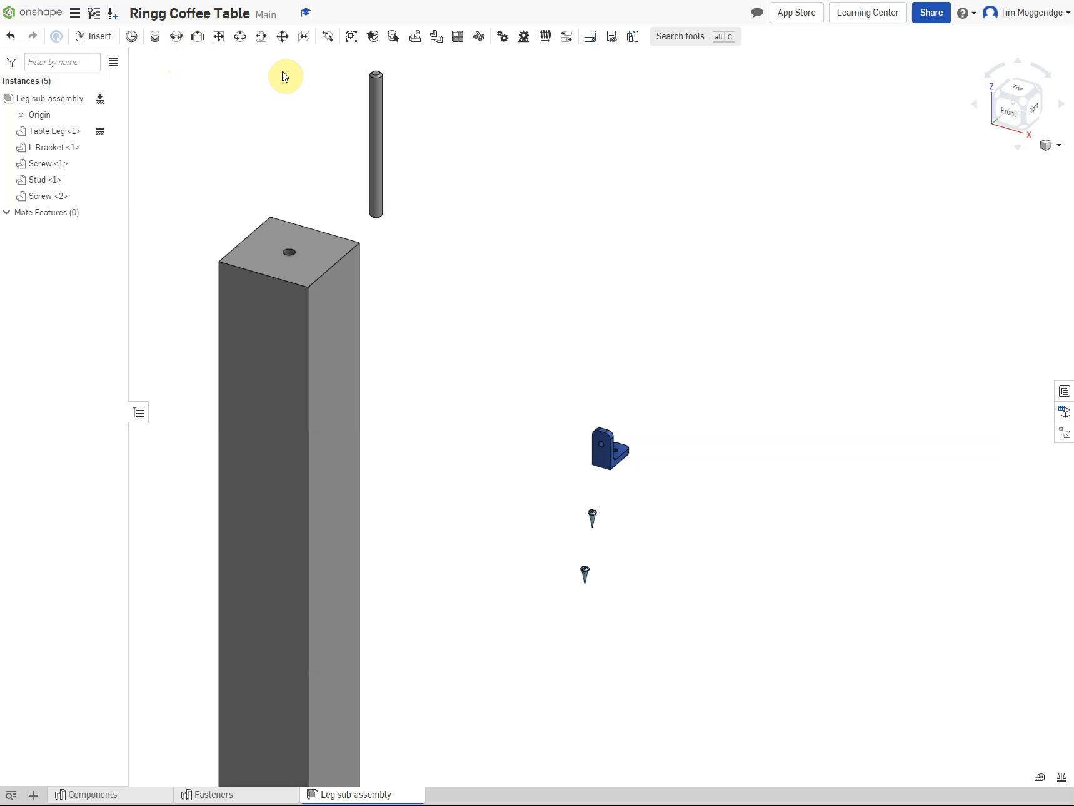
Add a Fastened mate joining the centre of the stud's lower end to the hole in the leg's top face
left_click(155, 39)
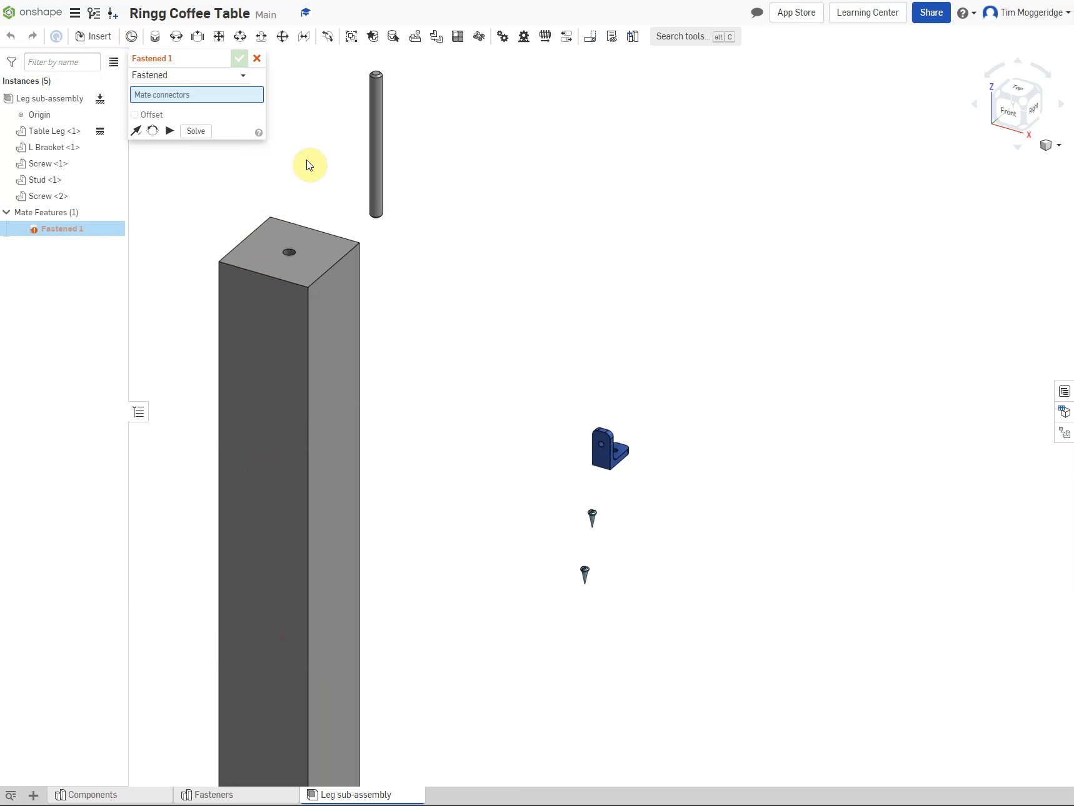
scroll(291, 232, "up", 4)
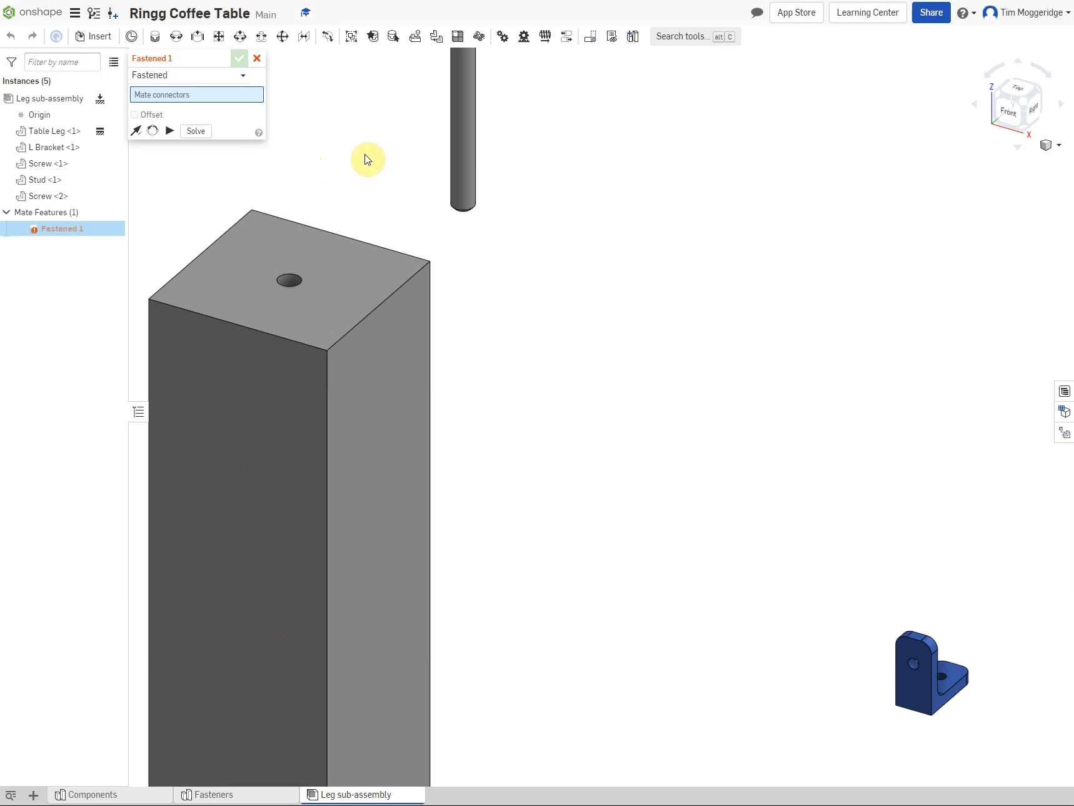
left_click(292, 282)
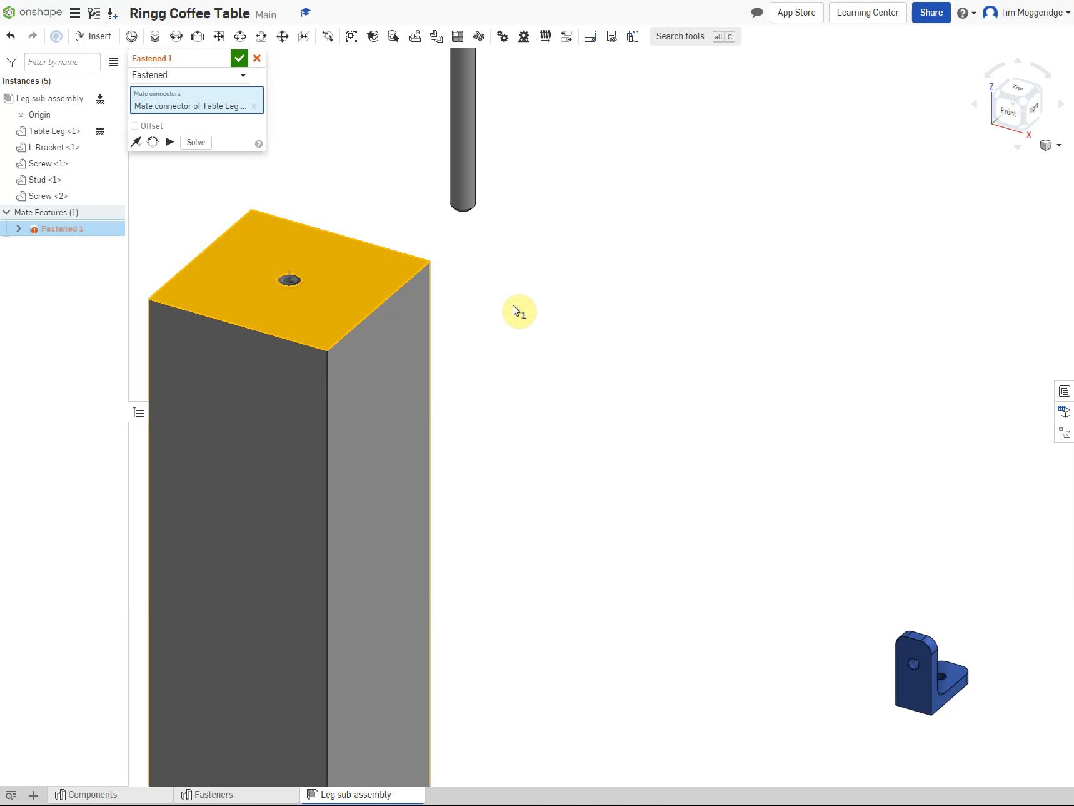
right_click_drag(521, 320, 519, 246)
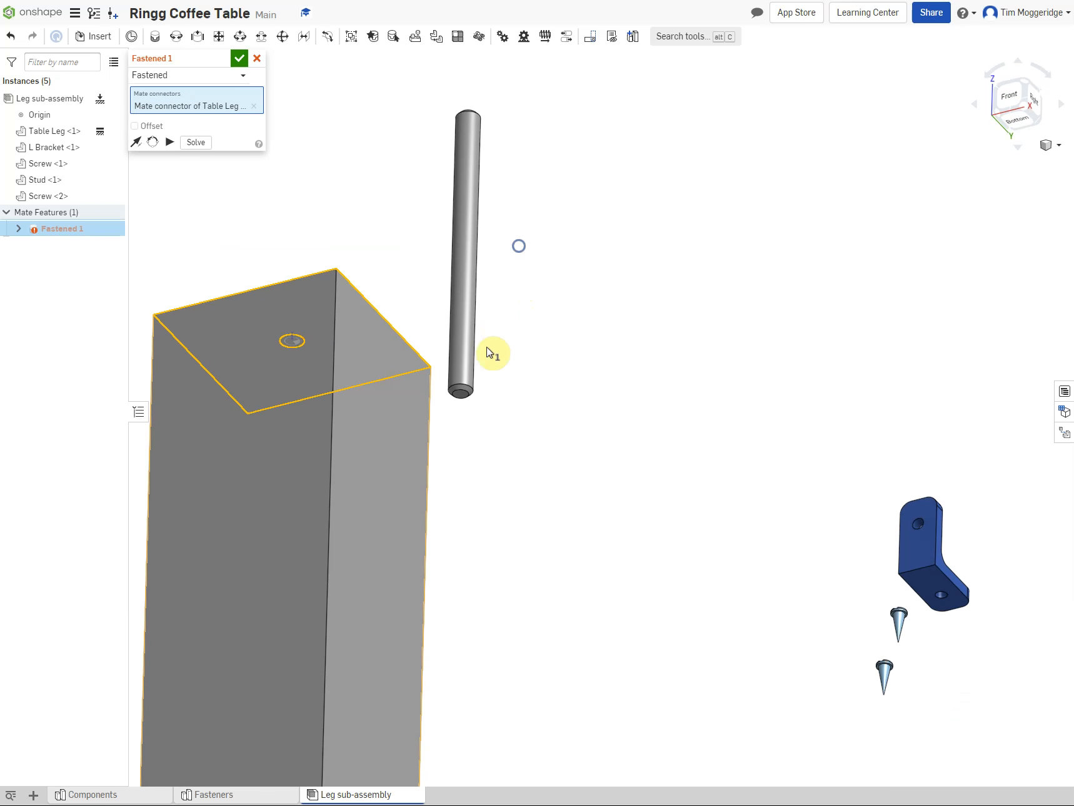
left_click(461, 397)
right_click_drag(509, 278, 503, 340)
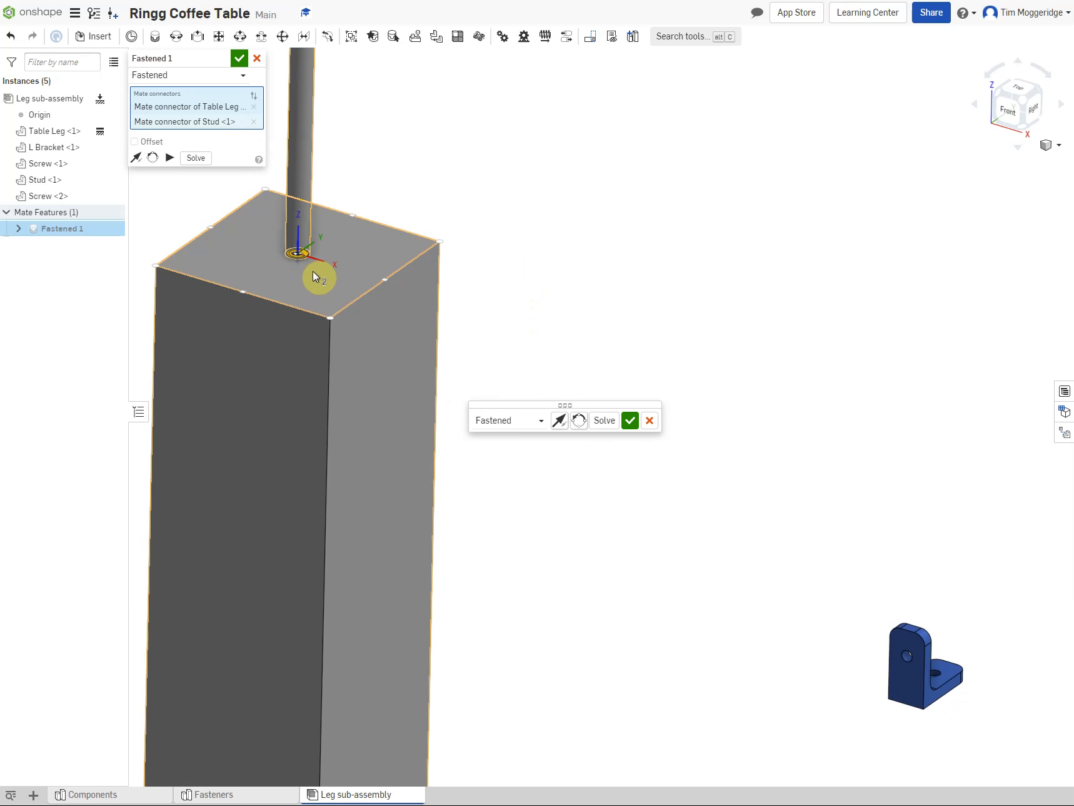
scroll(316, 277, "down", 3)
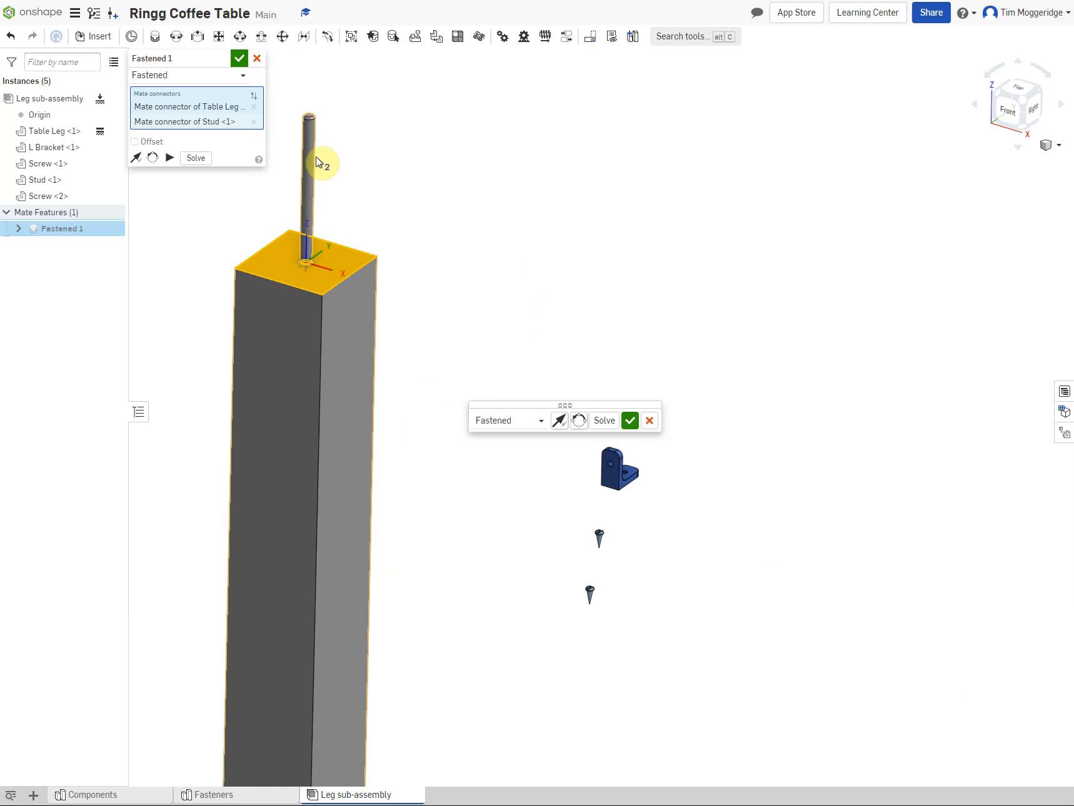
Offset the stud's Fastened mate by 40 mm in Z so the stud sits inside the leg, and accept the mate
left_click(135, 141)
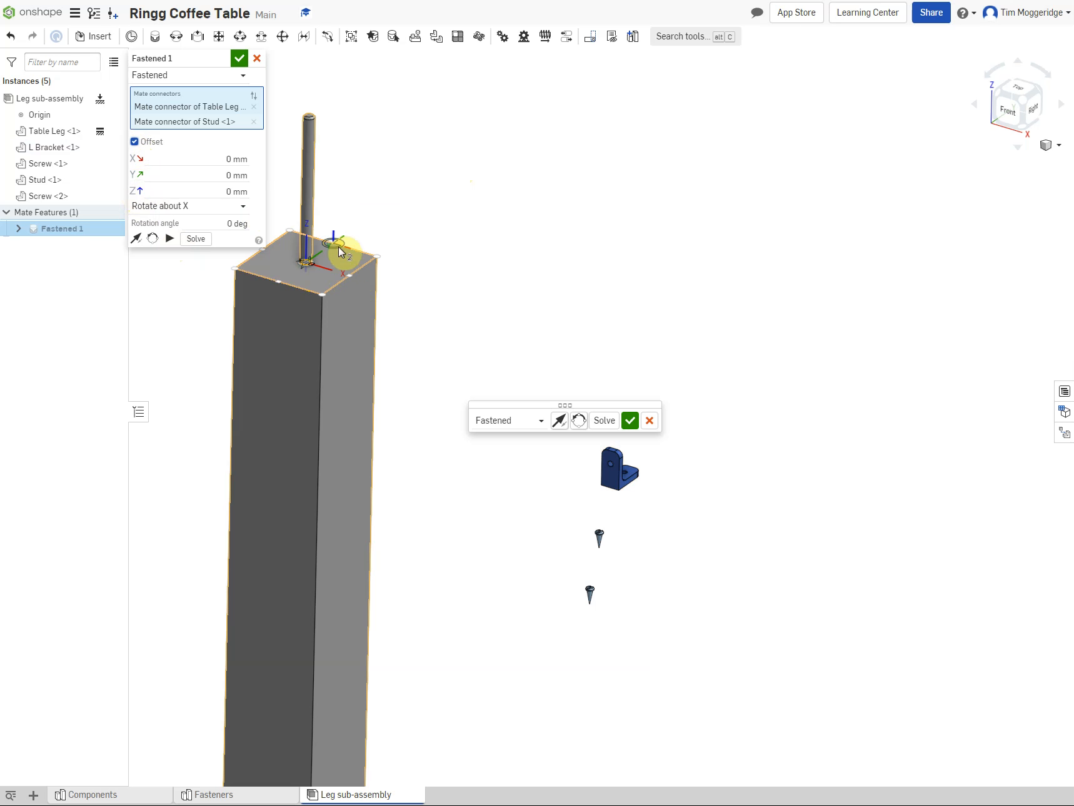
left_click(233, 191)
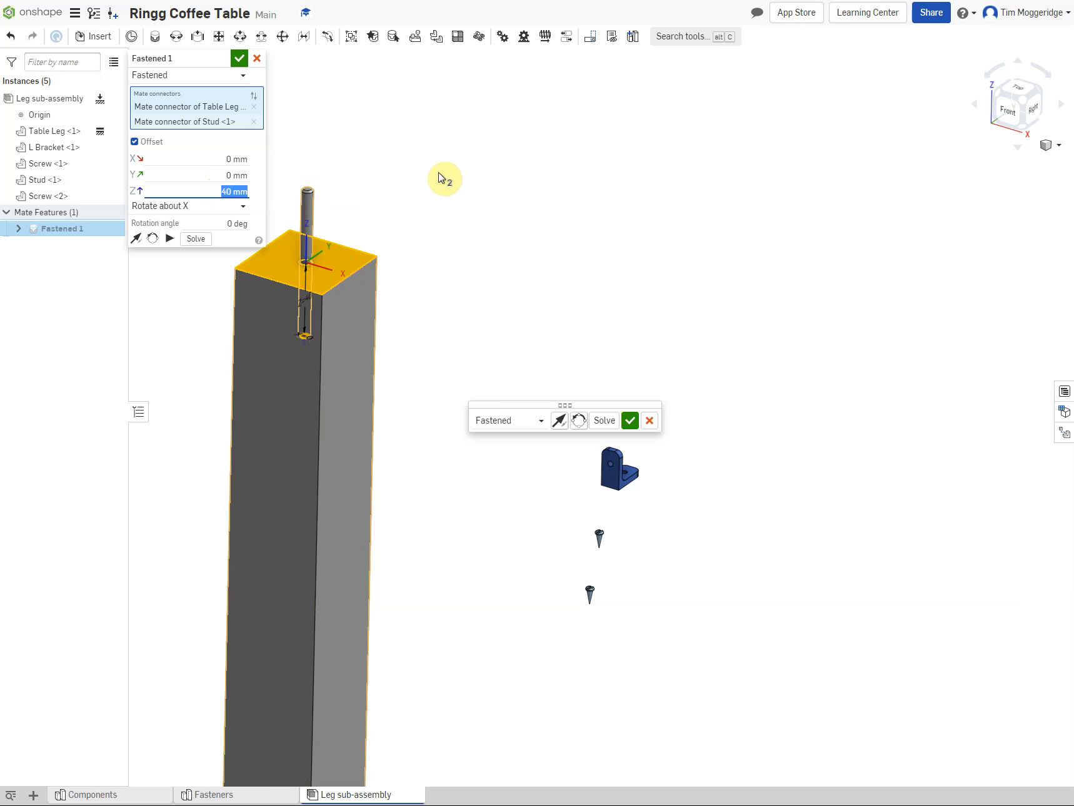
left_click(632, 426)
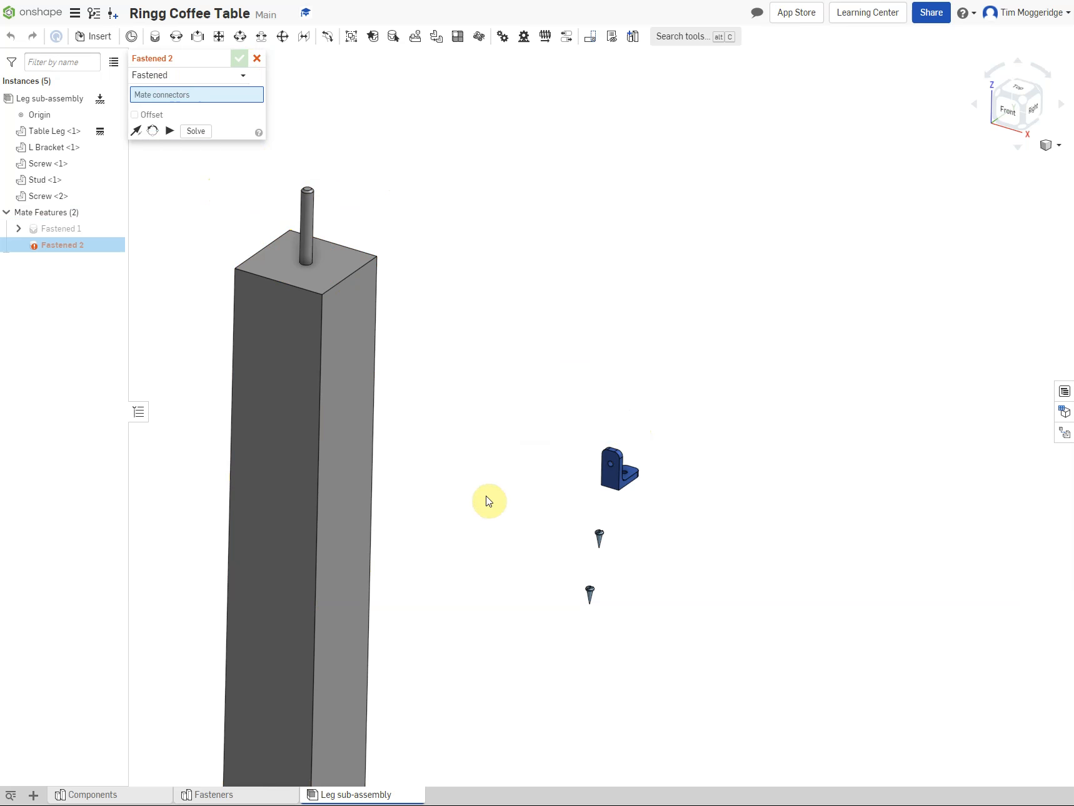
Move the L Bracket beside the small hole in the leg's side face and cancel the open Fastened mate
right_click_drag(489, 500, 405, 503)
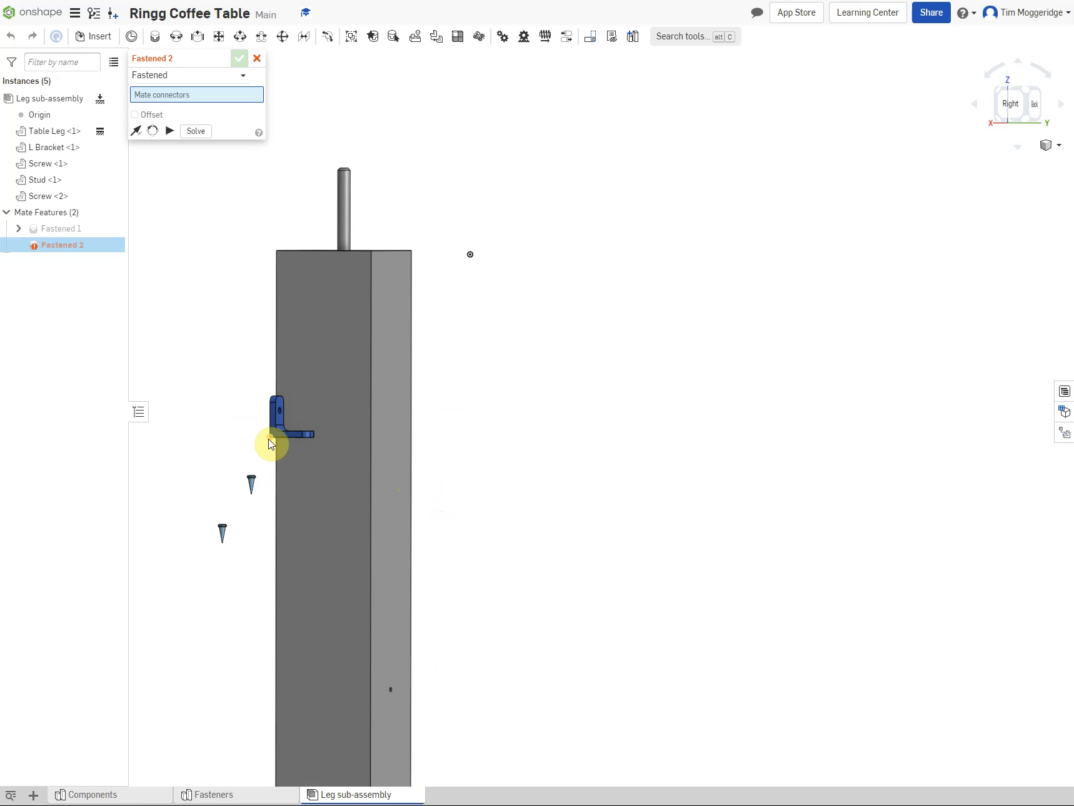
left_click_drag(275, 436, 439, 701)
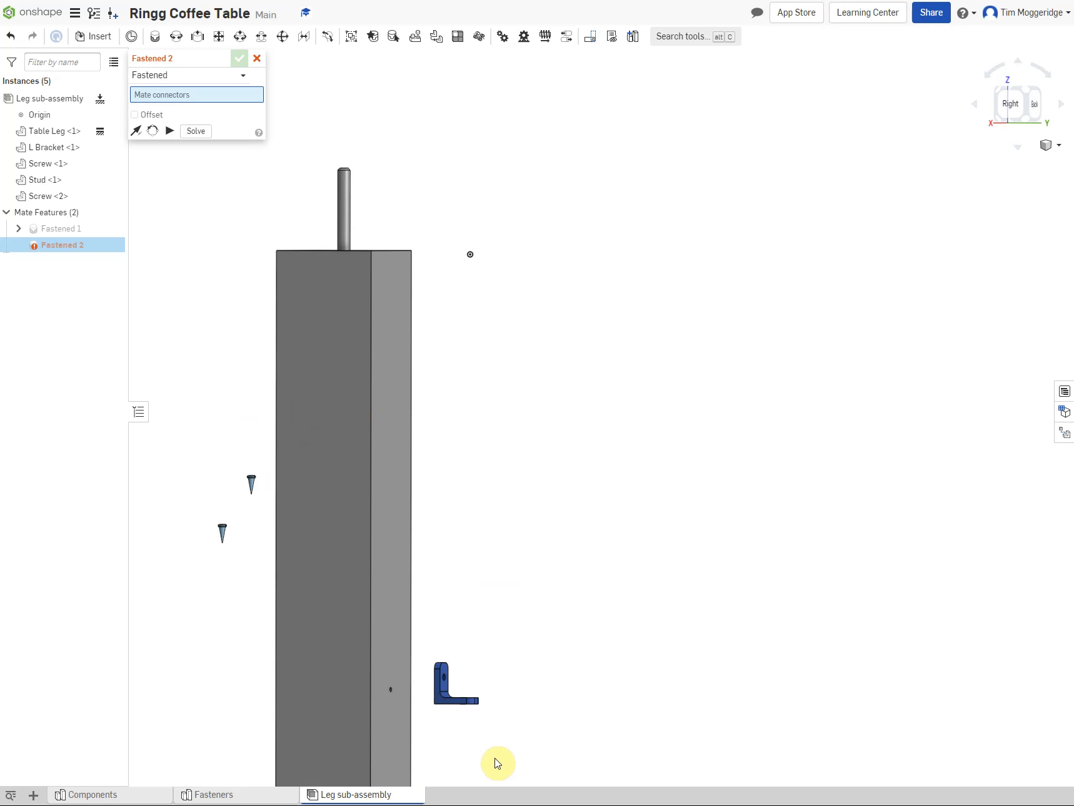
right_click_drag(499, 762, 460, 763)
left_click_drag(290, 710, 508, 679)
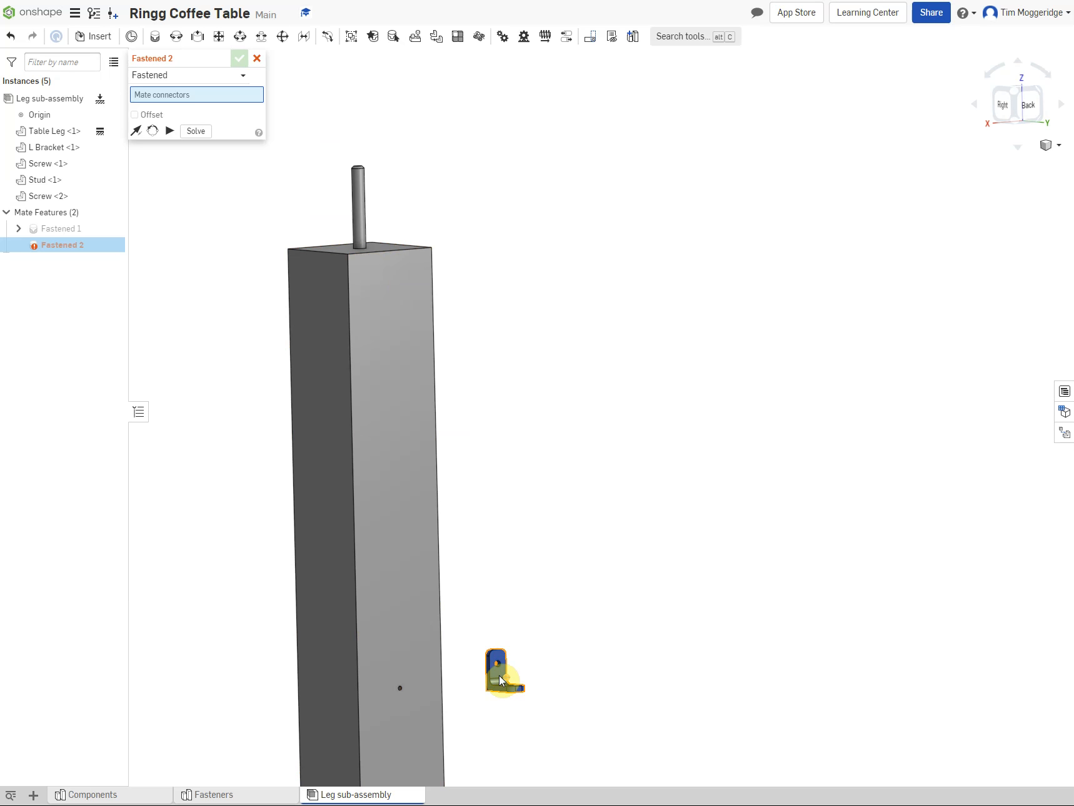
left_click(500, 674)
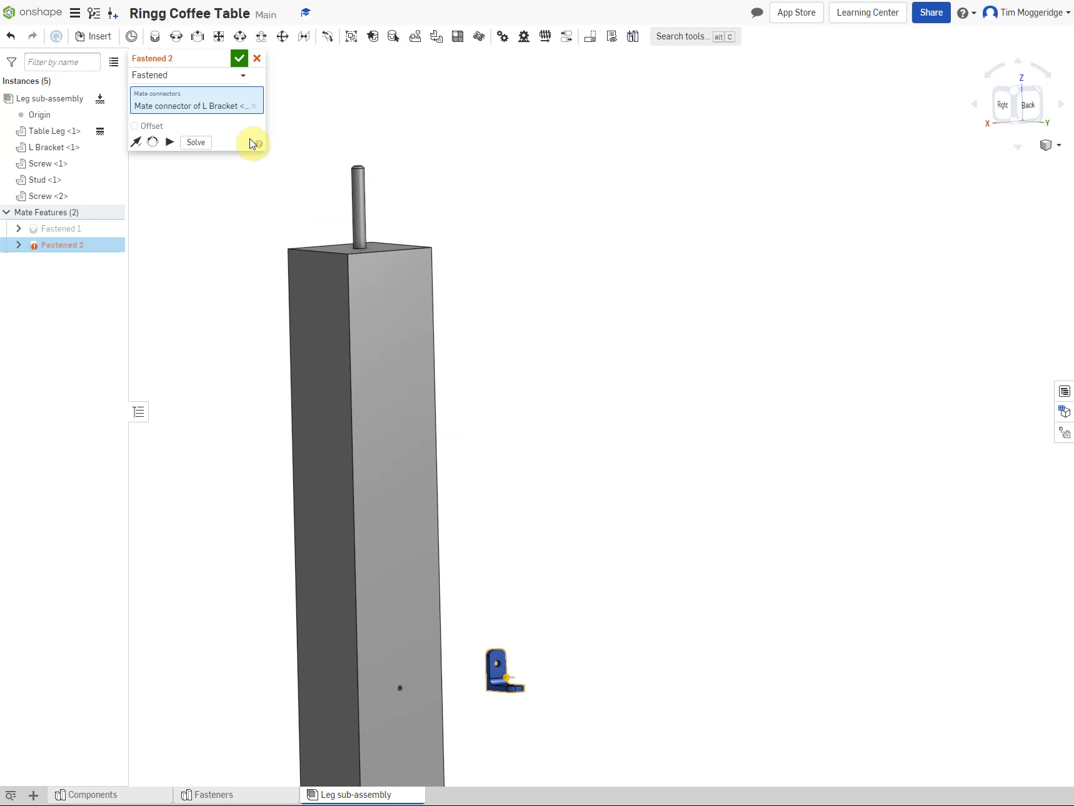
left_click(256, 62)
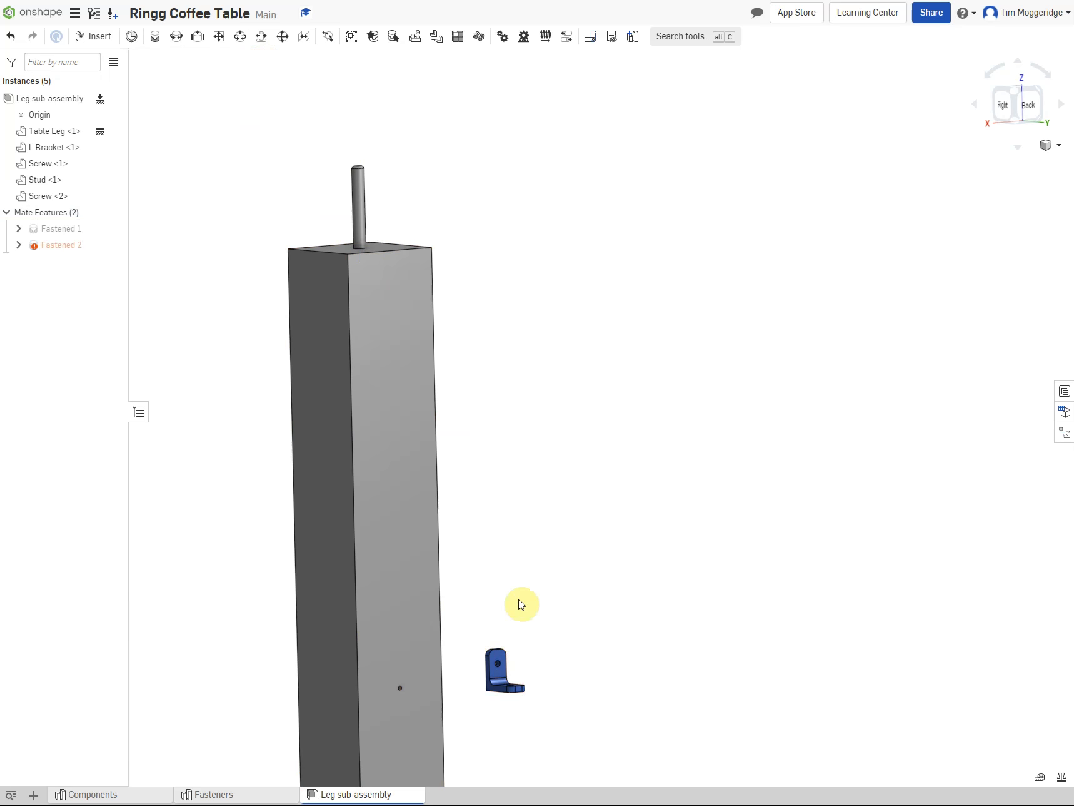
Reposition the L Bracket slightly beside the leg and rotate it 180 degrees so its horizontal flange is on top
left_click_drag(144, 457, 518, 661)
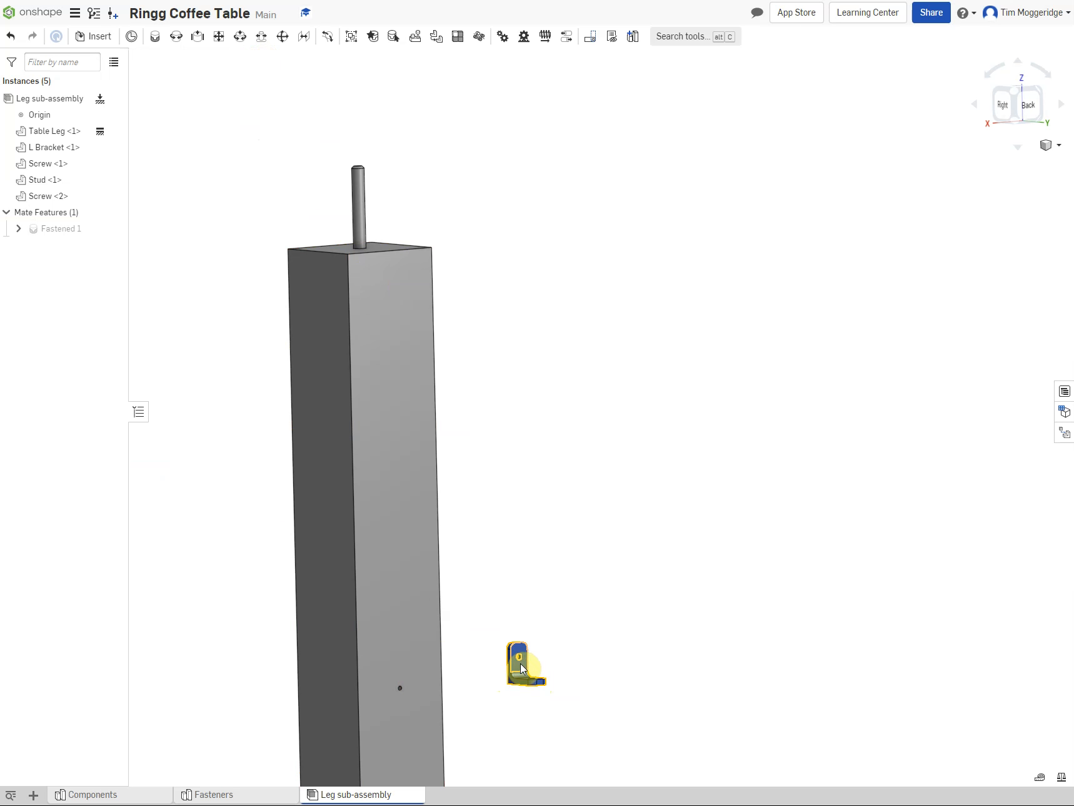
left_click(522, 668)
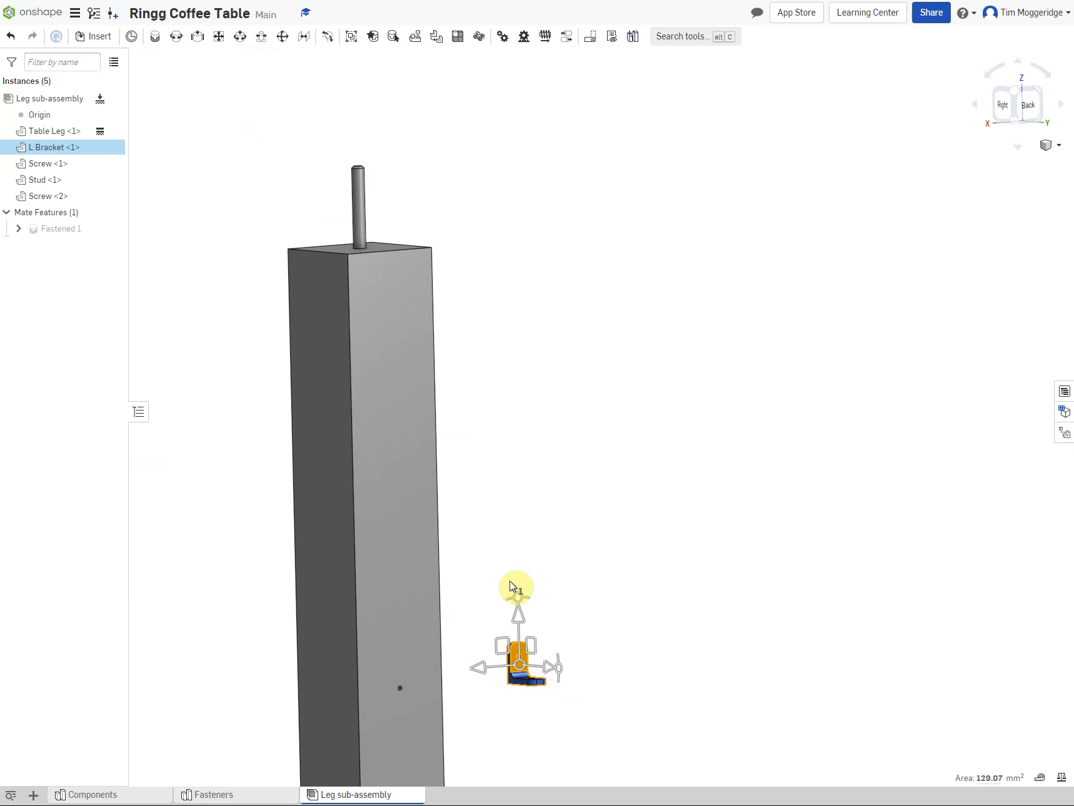
mouse_move(520, 616)
left_mouse_down()
mouse_move(520, 559)
mouse_move(520, 635)
mouse_move(521, 611)
left_mouse_up()
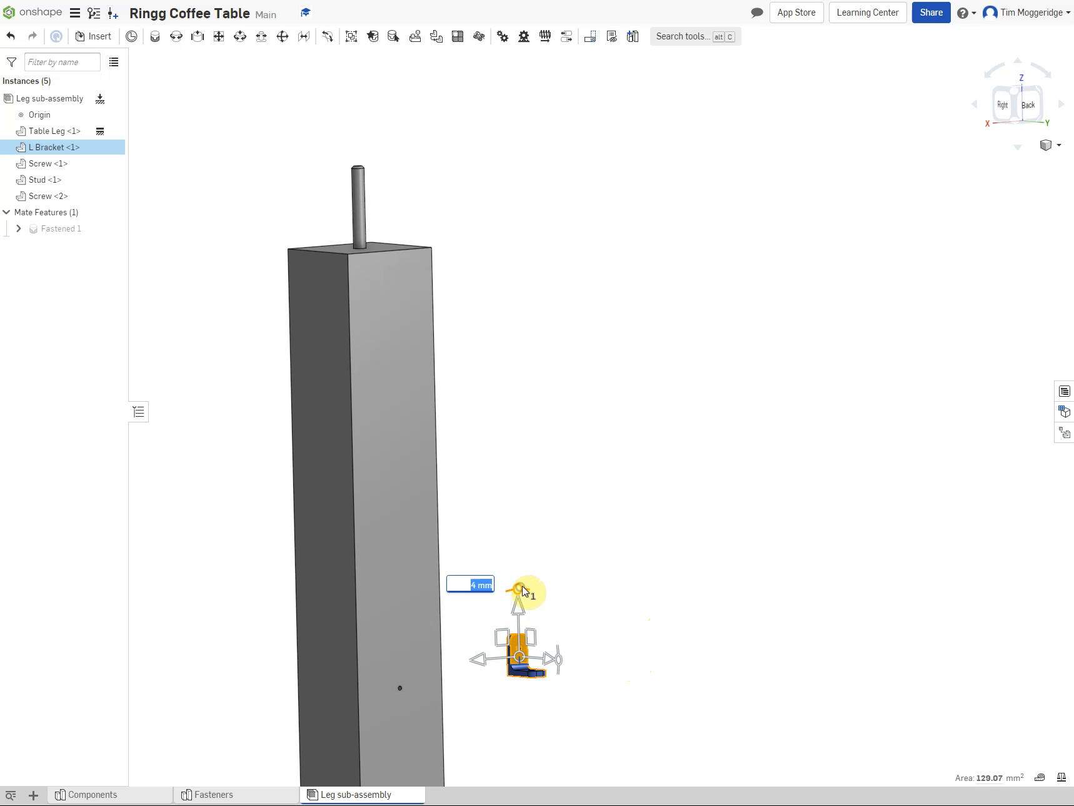
left_click_drag(521, 589, 518, 723)
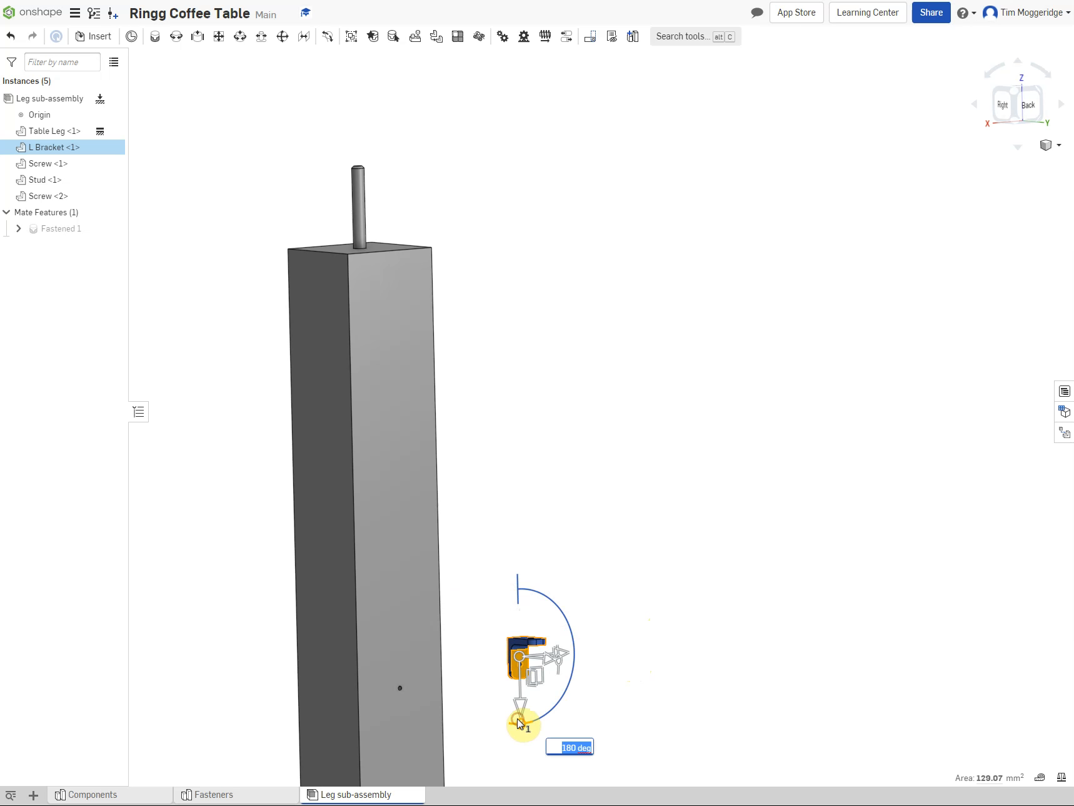
left_click(574, 739)
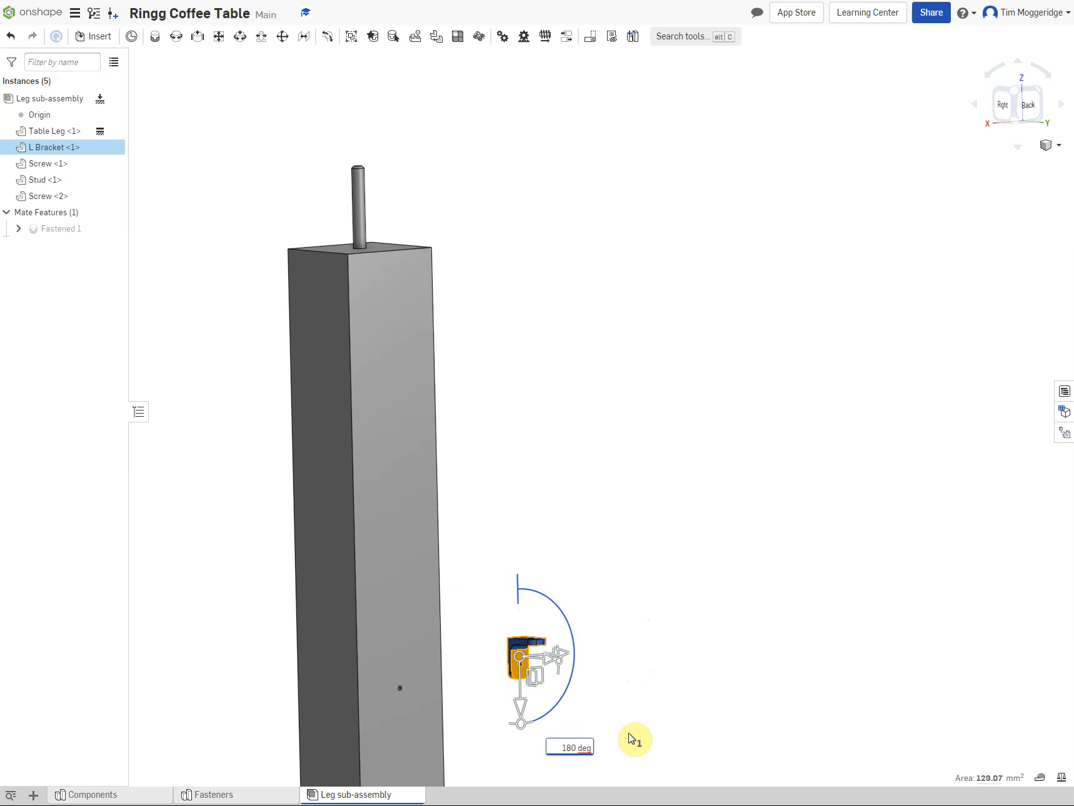
left_click(673, 619)
Move both screws from the far side of the leg to just above the L Bracket
scroll(566, 685, "down", 5)
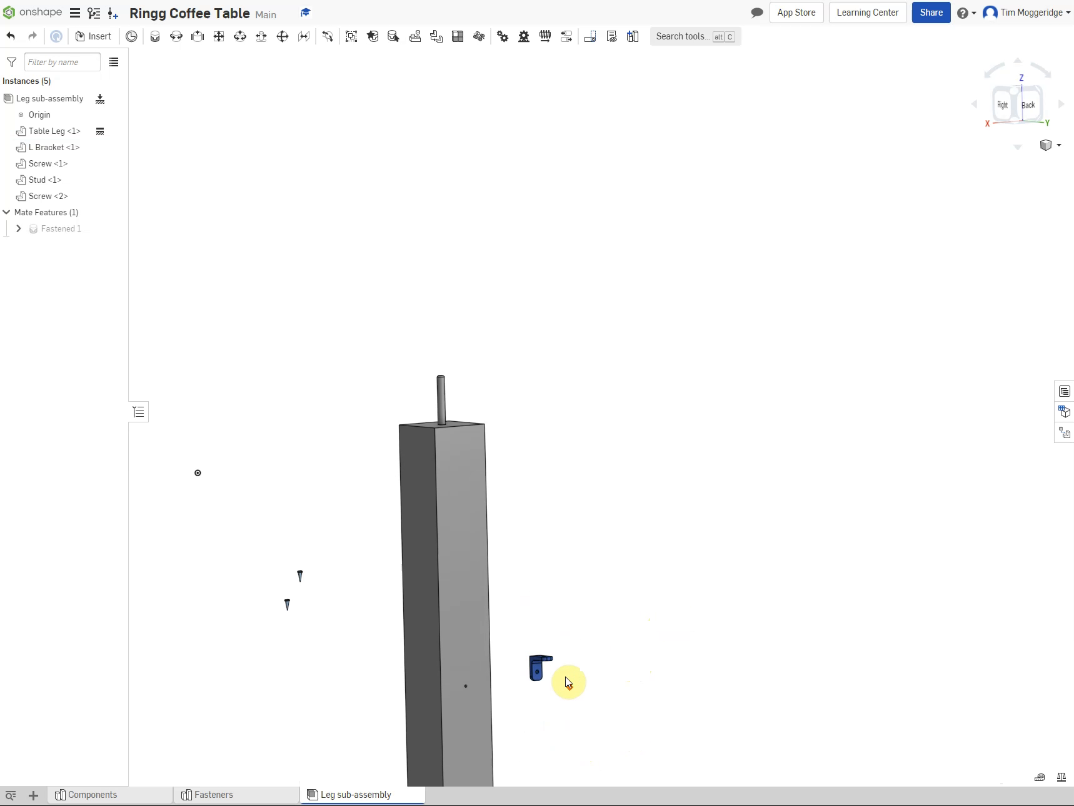
scroll(529, 726, "up", 5)
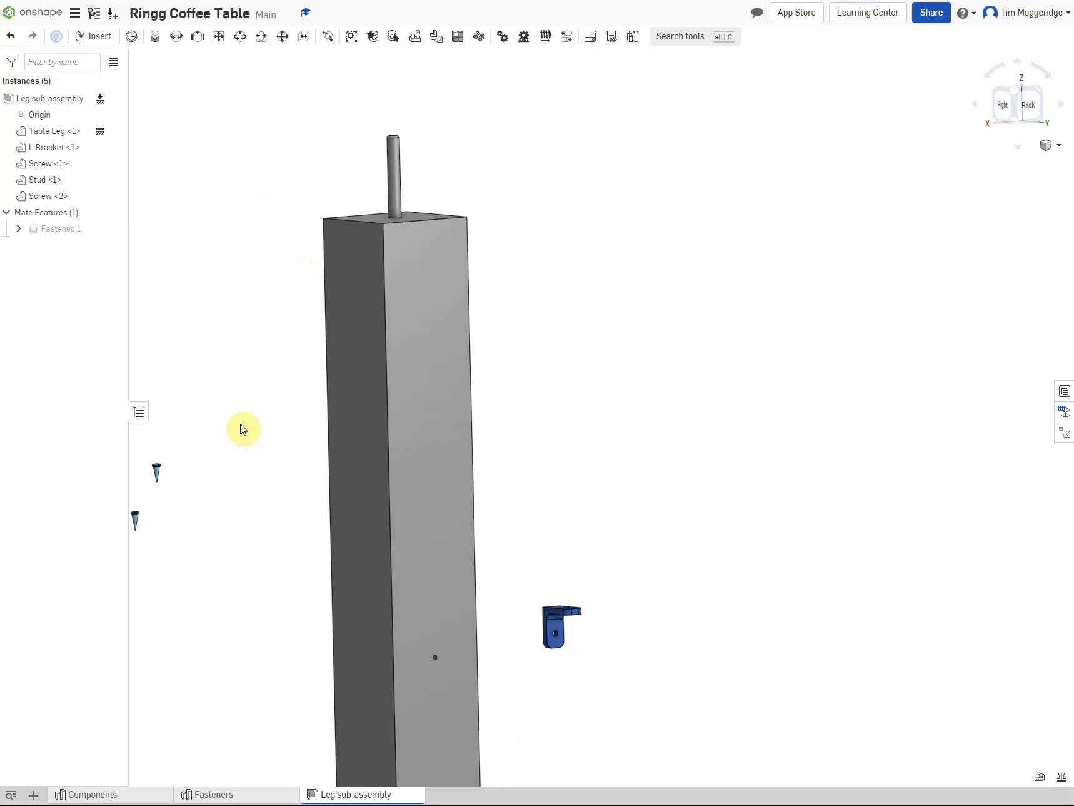
left_click_drag(157, 471, 581, 544)
left_click_drag(137, 519, 615, 578)
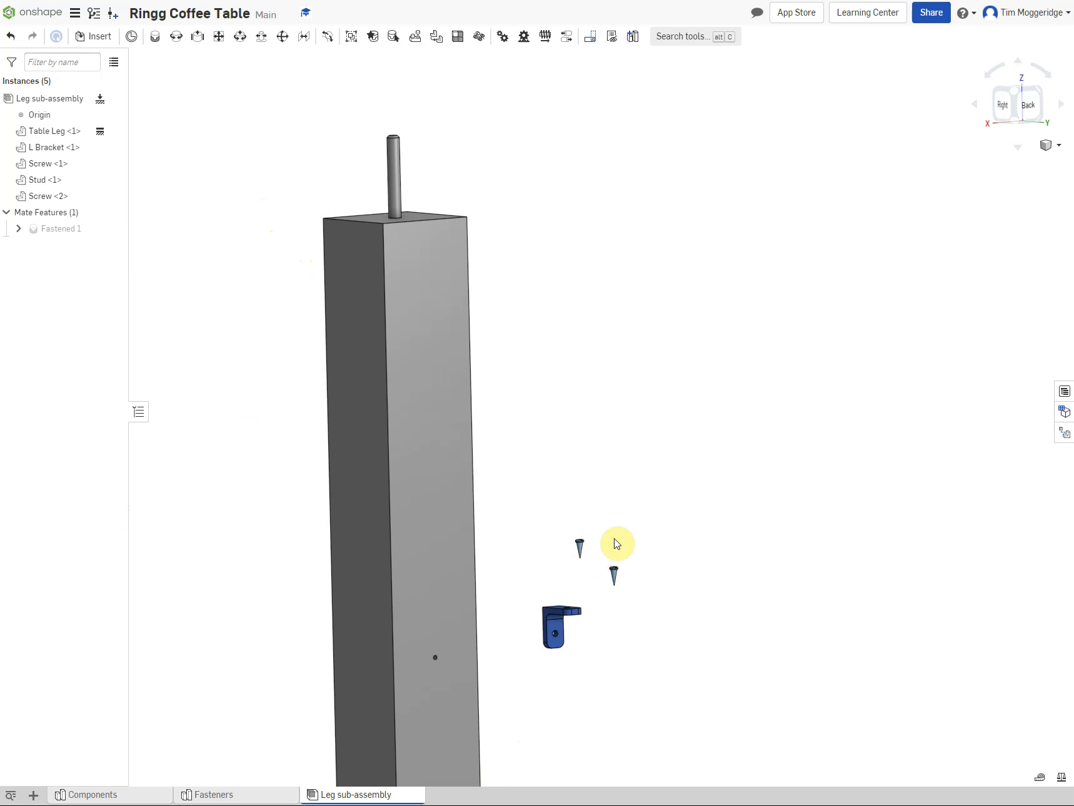
Rotate the first screw so its tip points horizontally toward the leg, and rotate the second screw 180 degrees so it points upward
left_click(581, 548)
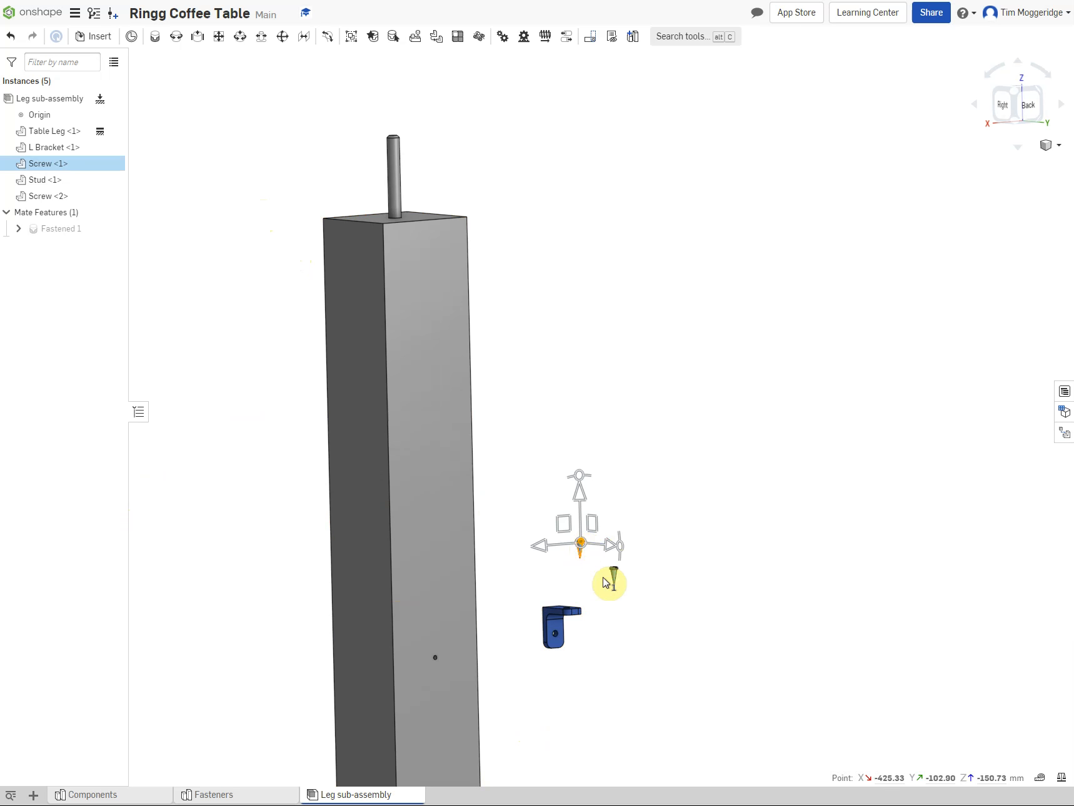
left_click_drag(618, 550, 610, 591)
left_click(713, 618)
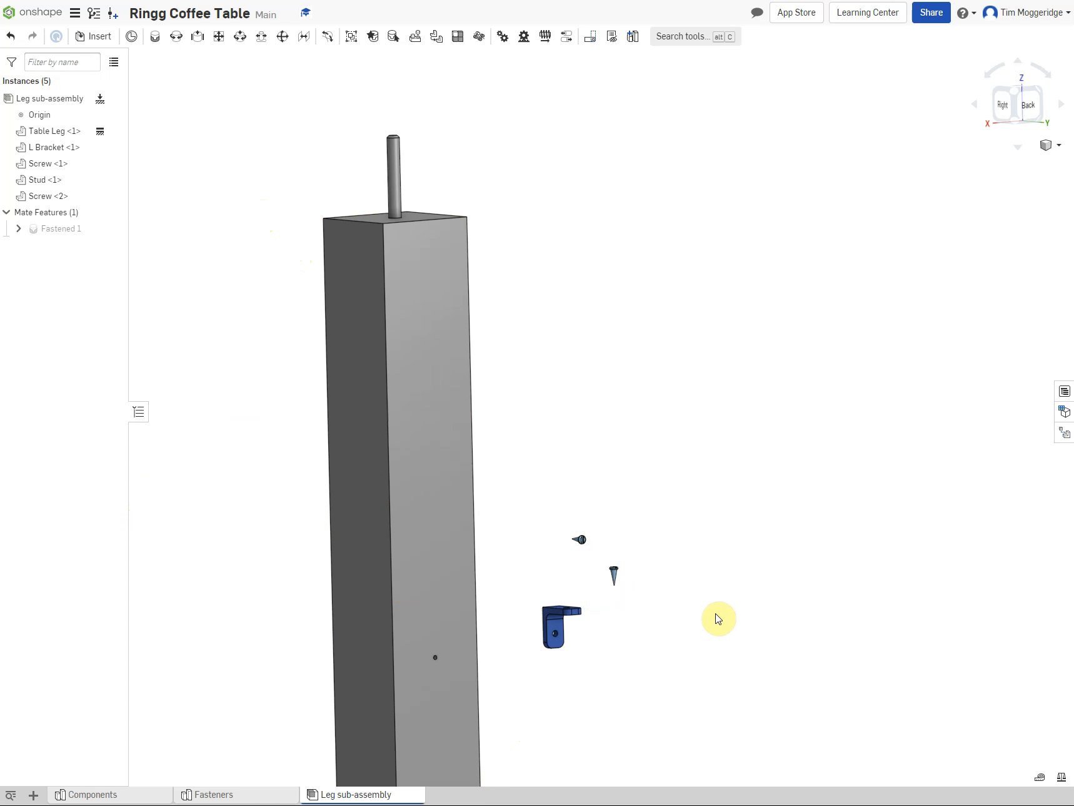
left_click(612, 575)
left_click_drag(652, 571, 548, 573)
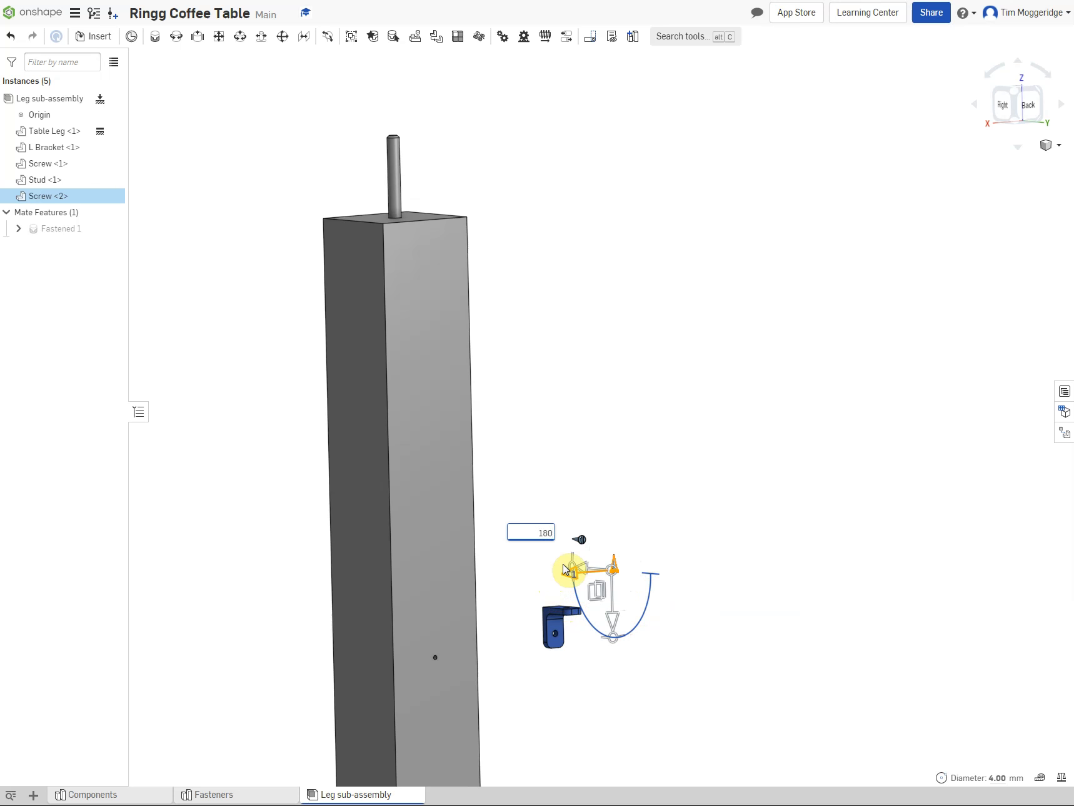
left_click(679, 513)
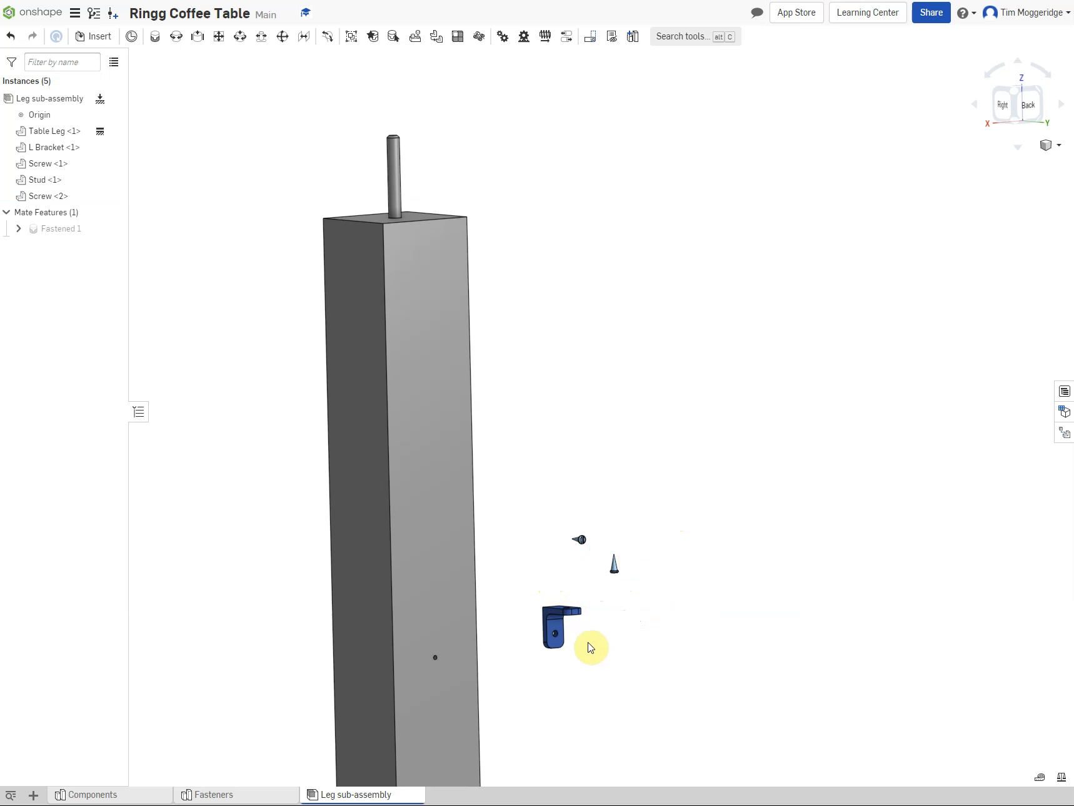
Add a Fastened mate joining the leg's side hole to the hole in the back of the L Bracket's vertical flange
scroll(441, 731, "down", 2)
scroll(419, 746, "up", 2)
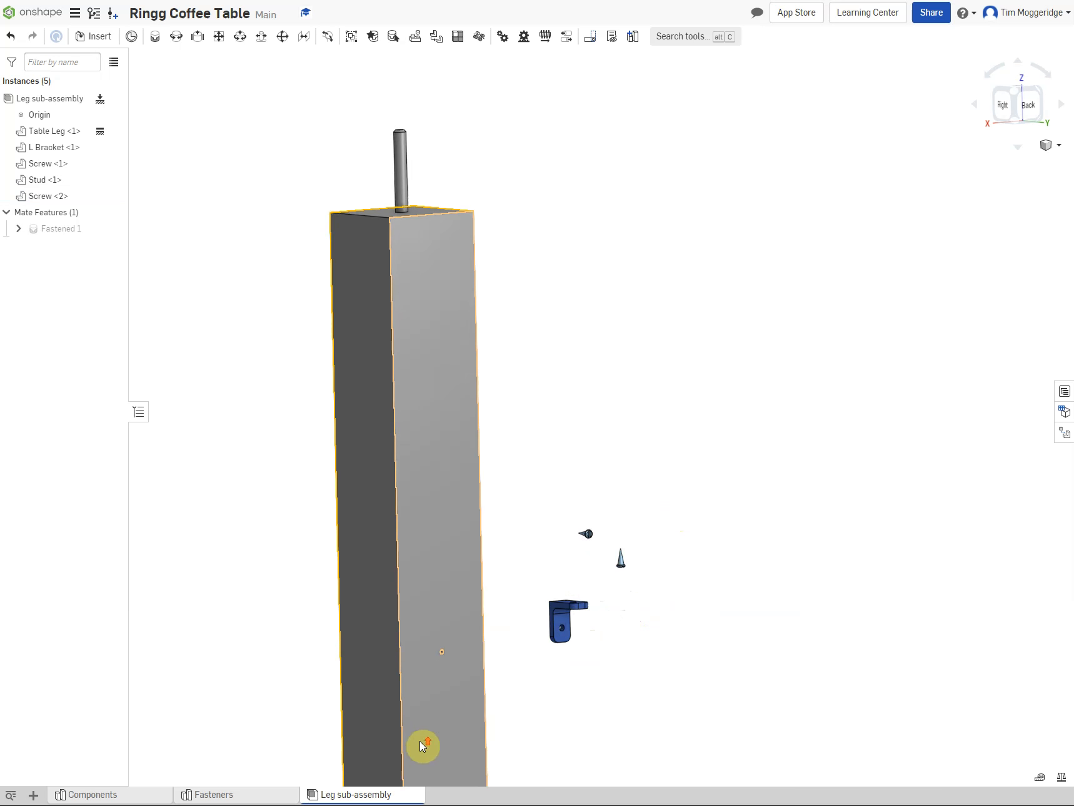
scroll(422, 746, "up", 3)
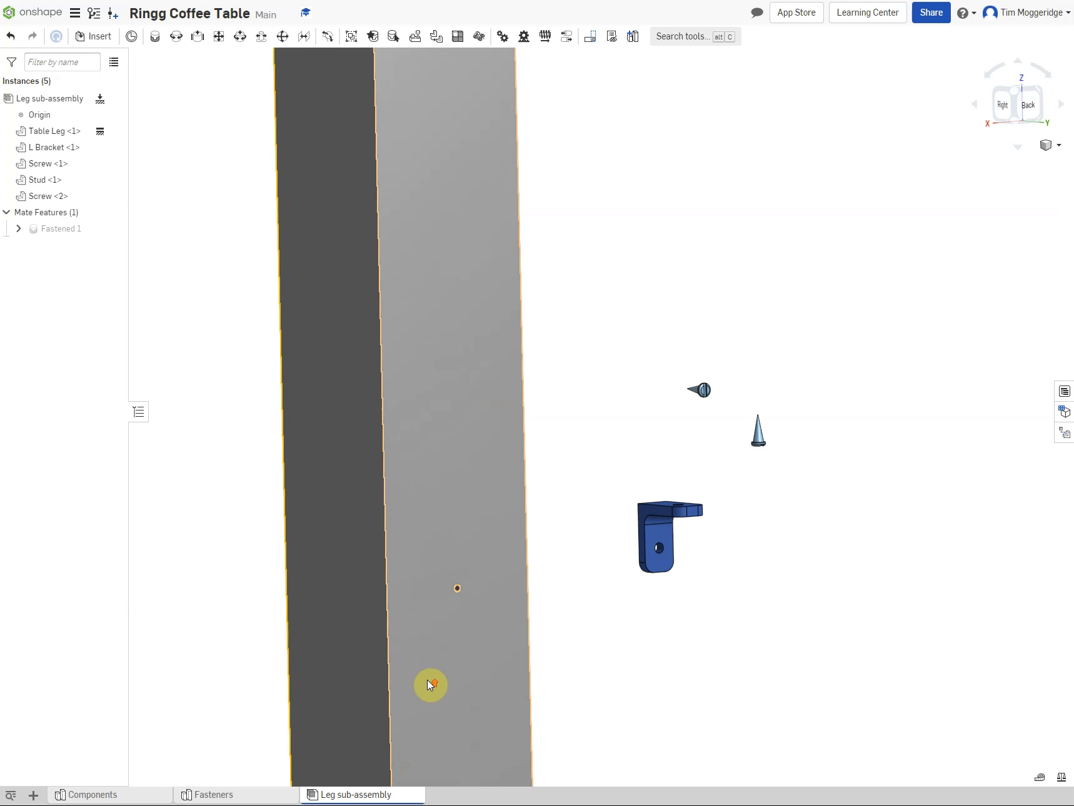
scroll(430, 685, "up", 2)
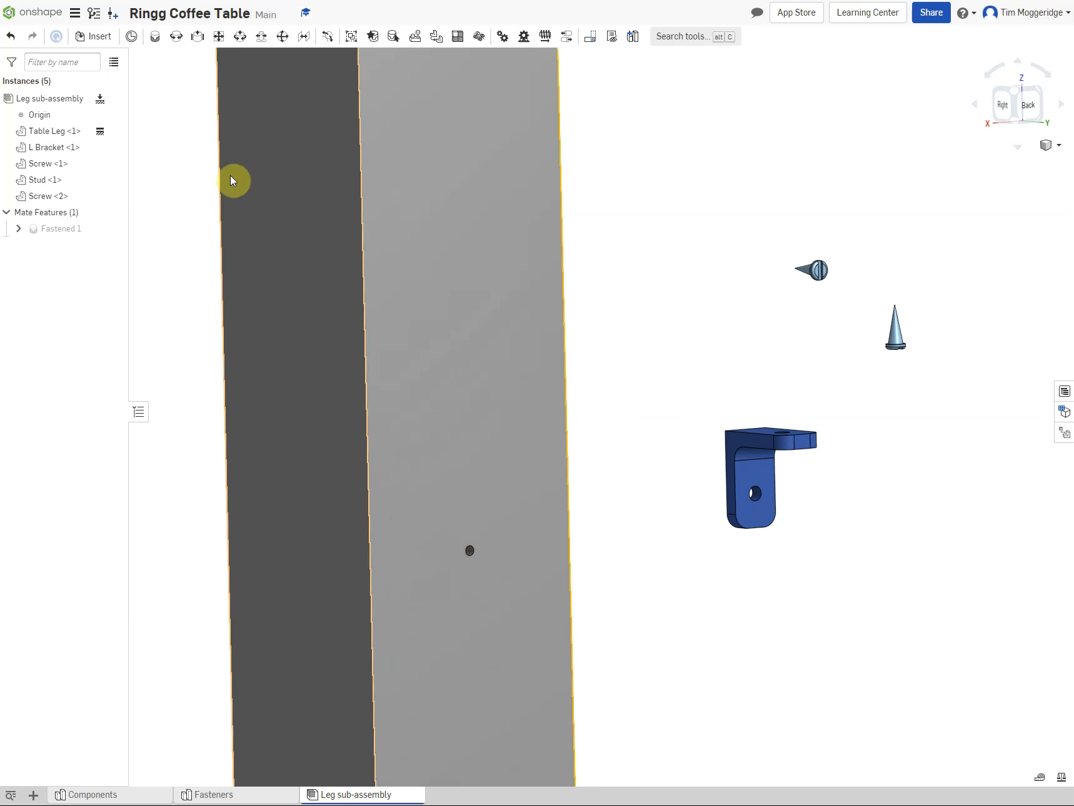
left_click(150, 39)
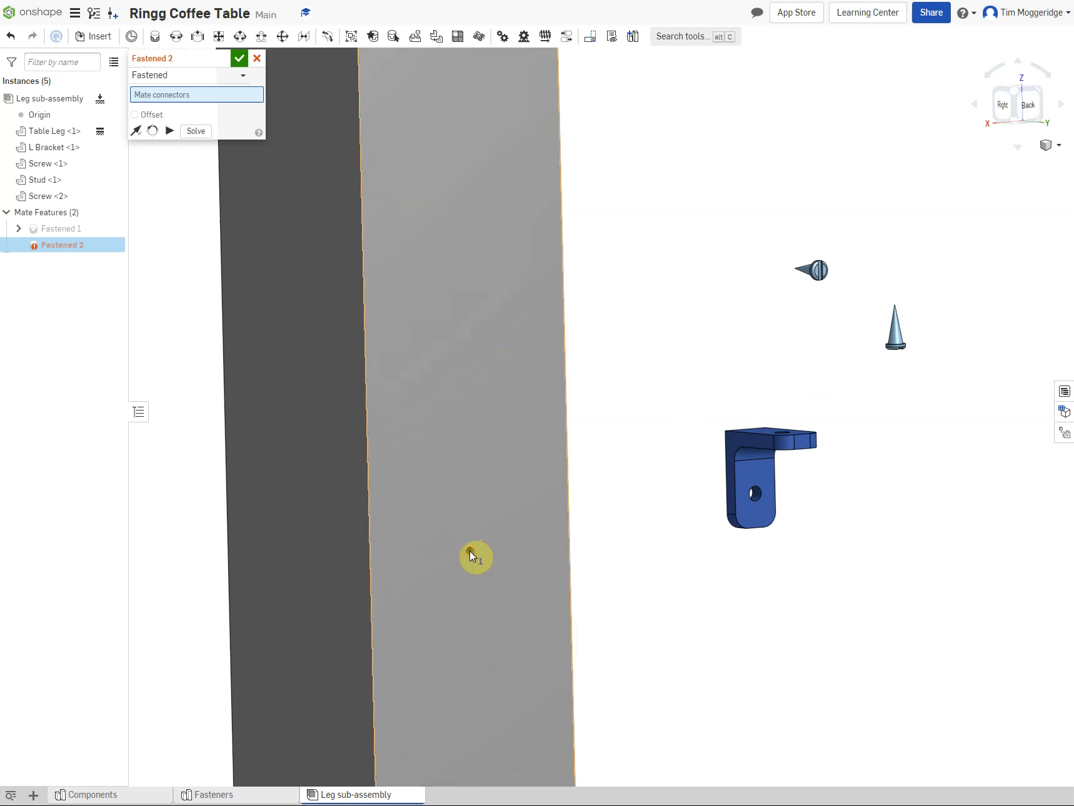
left_click(470, 552)
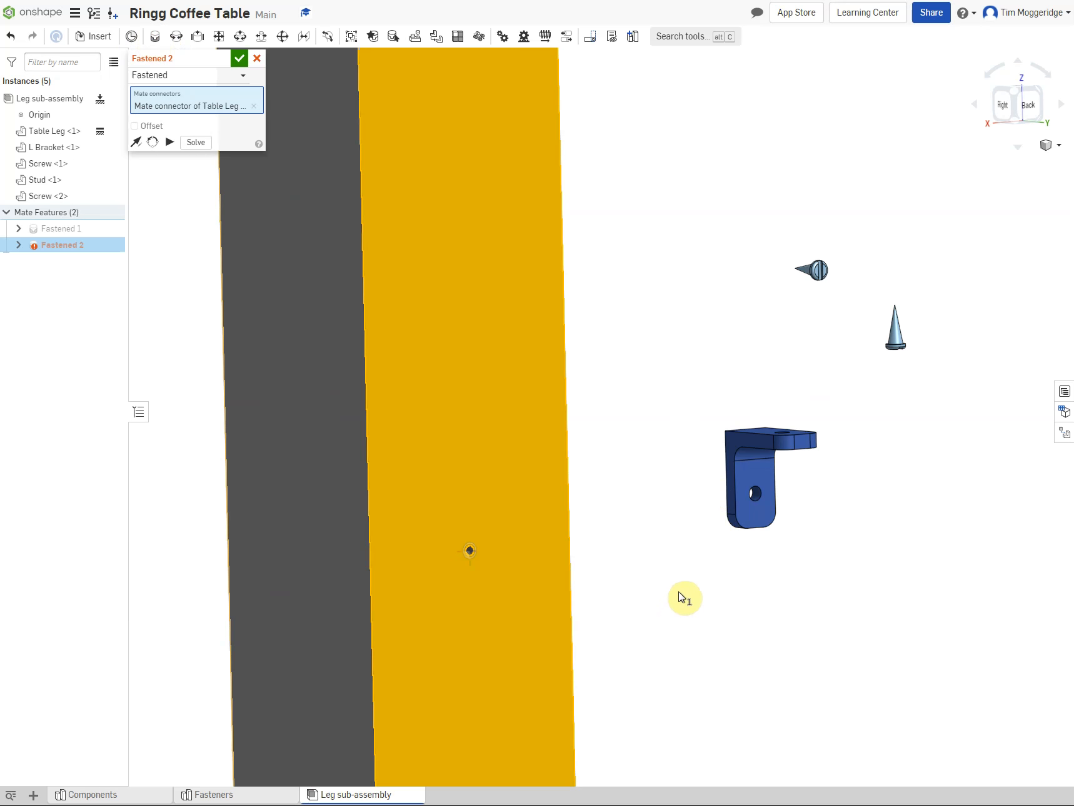
right_click_drag(682, 596, 786, 599)
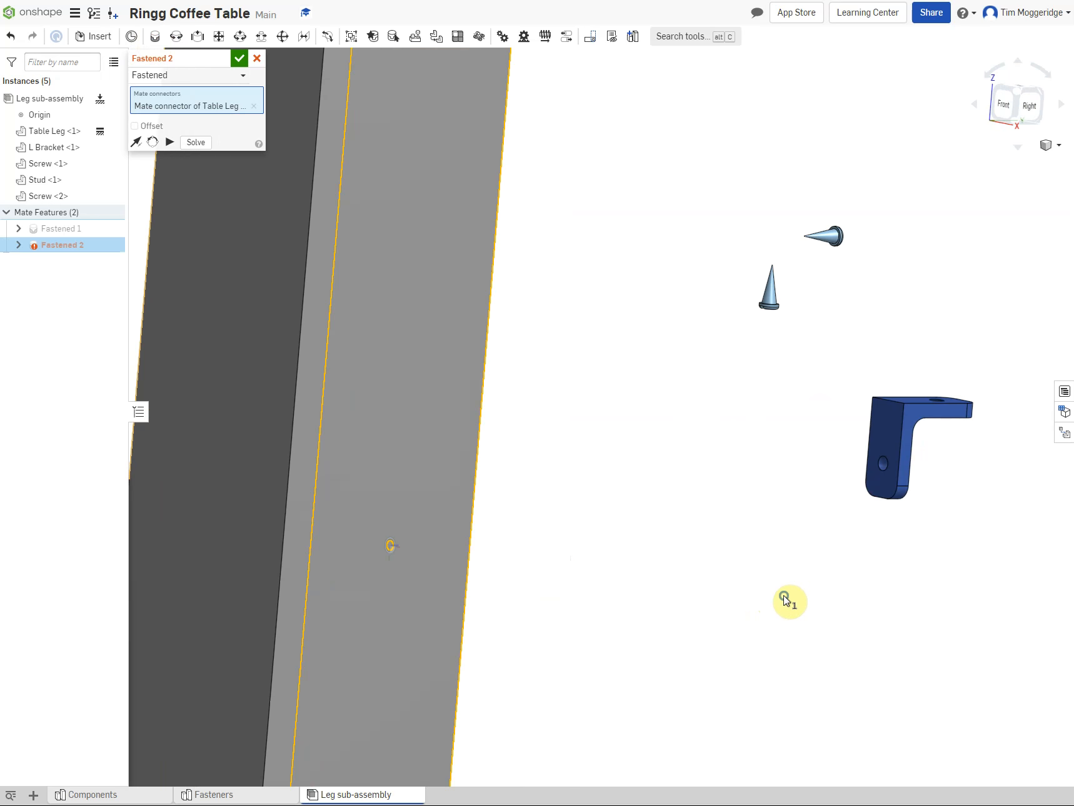
left_click(884, 461)
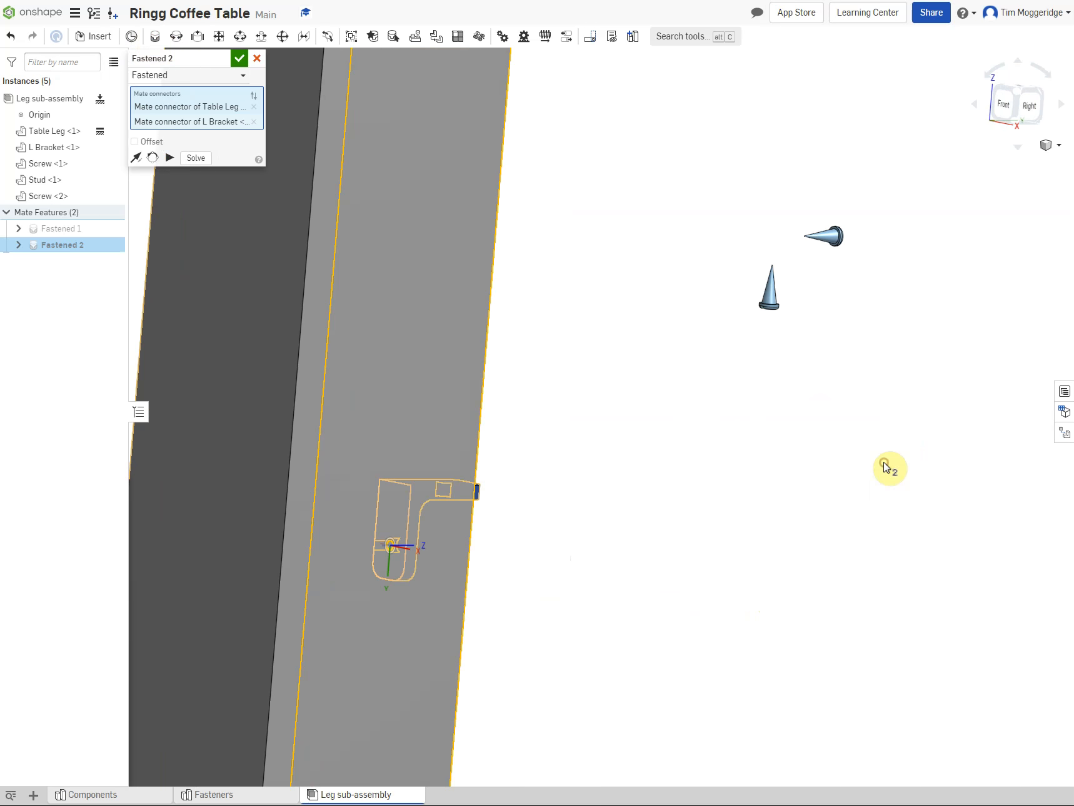
right_click_drag(780, 551, 663, 551)
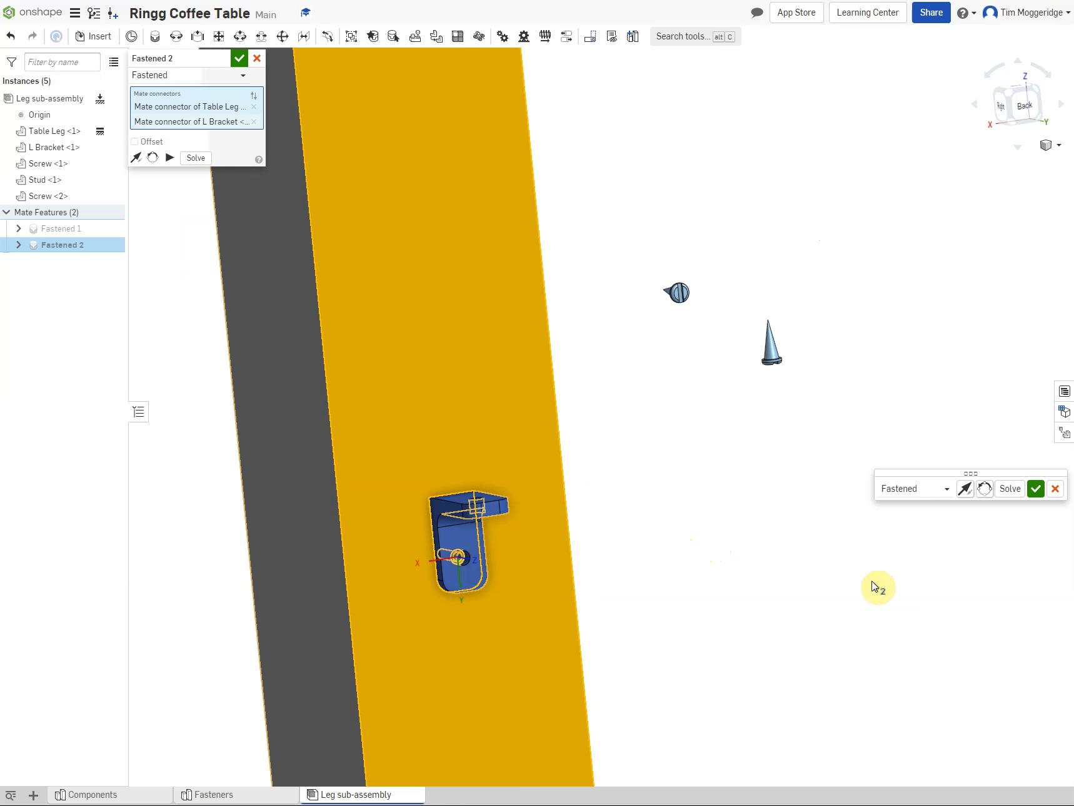
left_click(1036, 490)
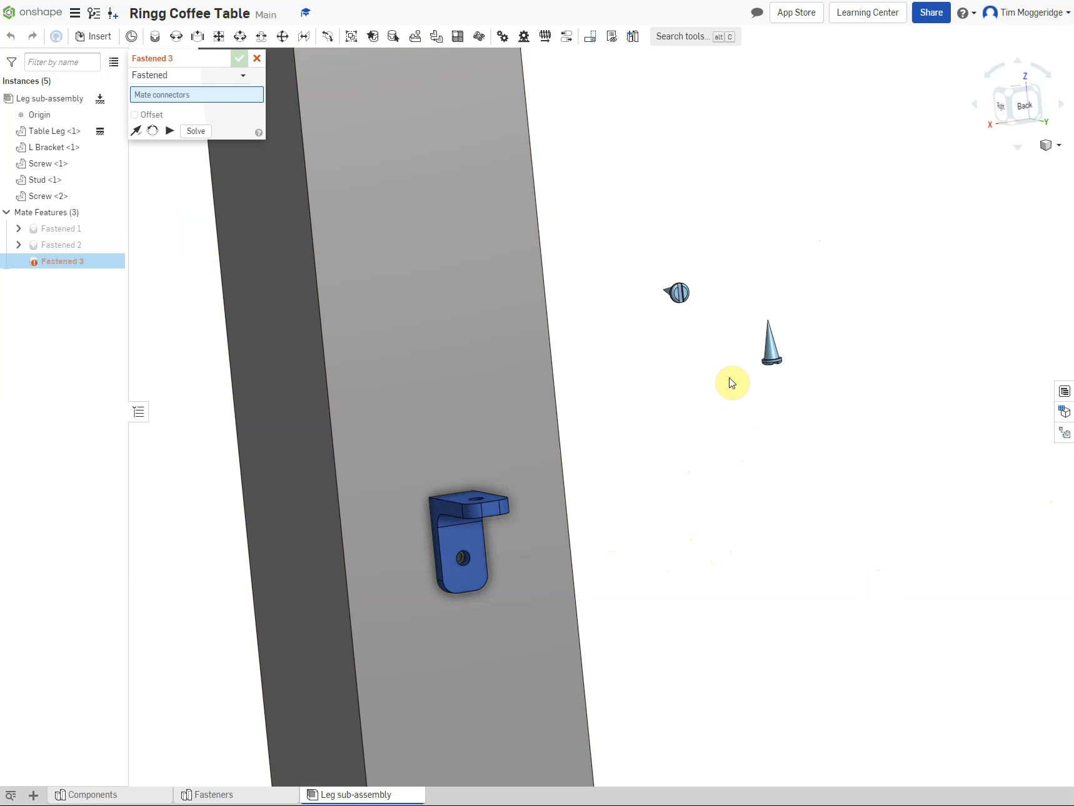
Add a Fastened mate joining the upward screw's head underside to the hole beneath the L Bracket's horizontal flange
right_click_drag(733, 375, 734, 395)
scroll(797, 474, "up", 5)
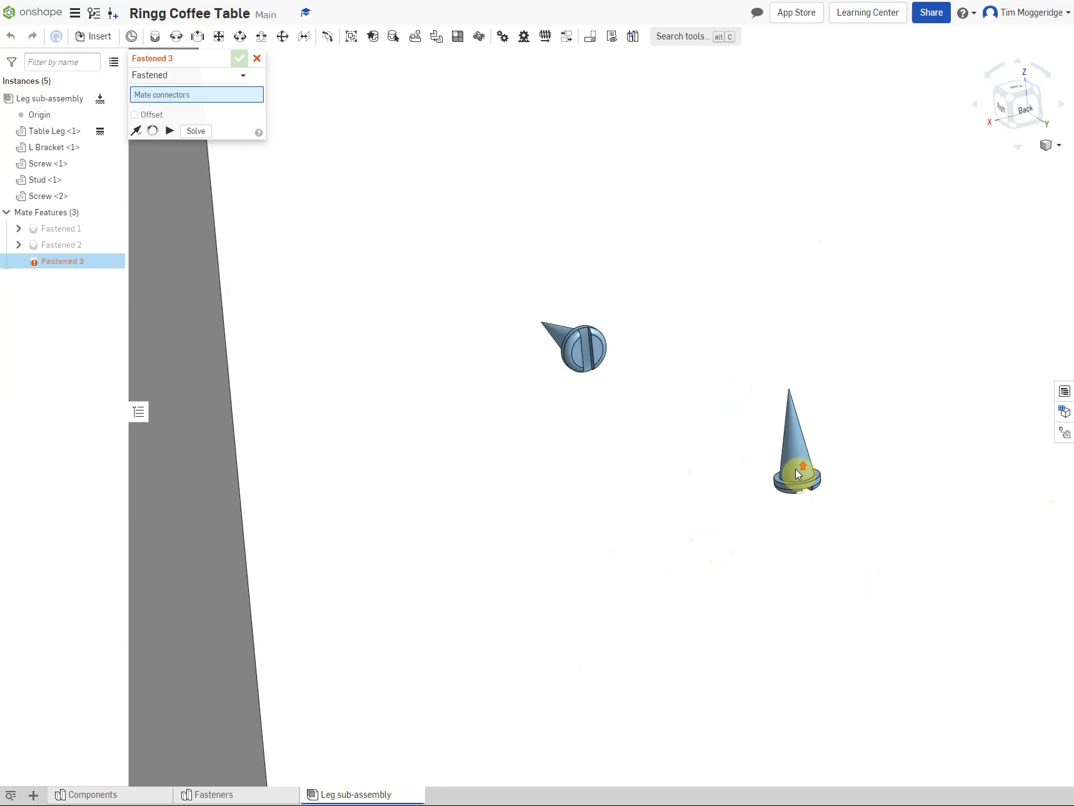
scroll(797, 474, "up", 4)
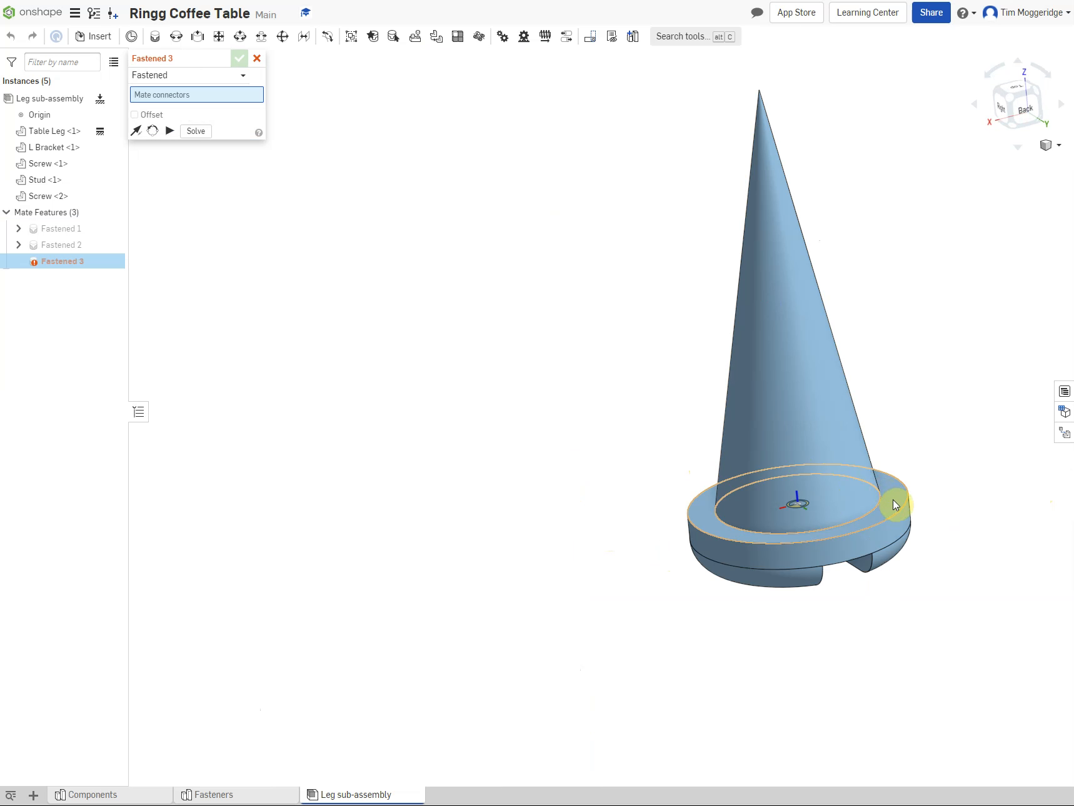
left_click(894, 504)
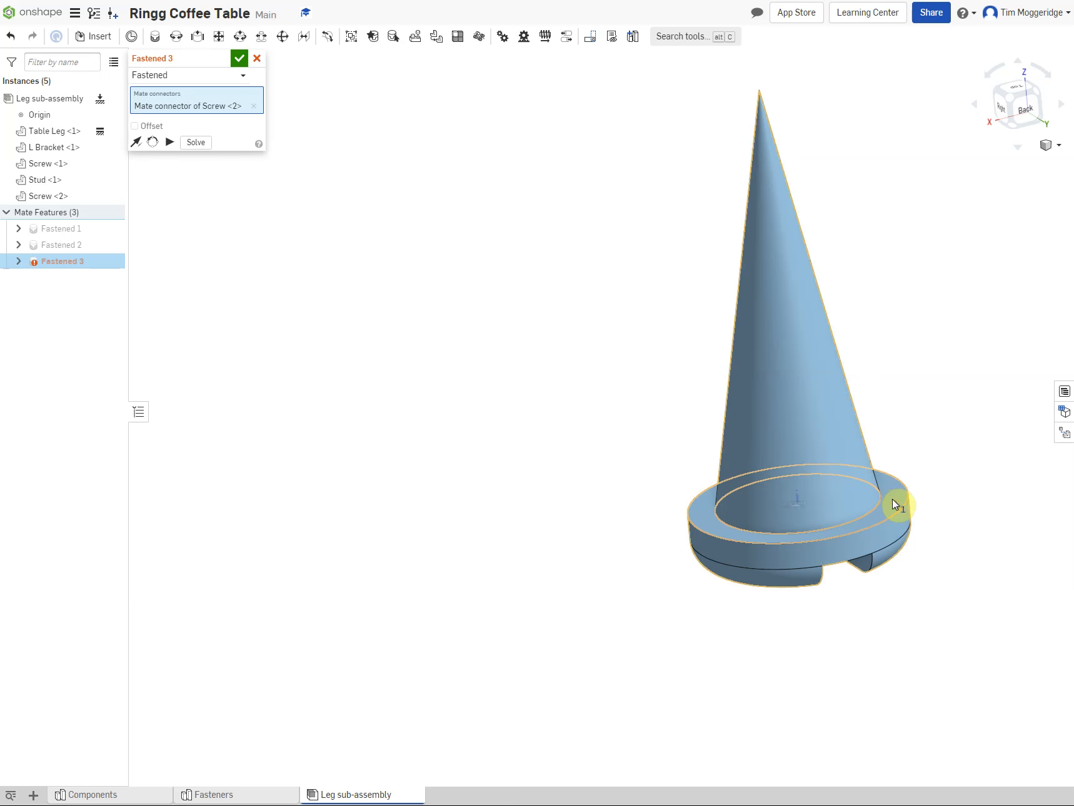
scroll(534, 583, "down", 10)
scroll(393, 645, "down", 5)
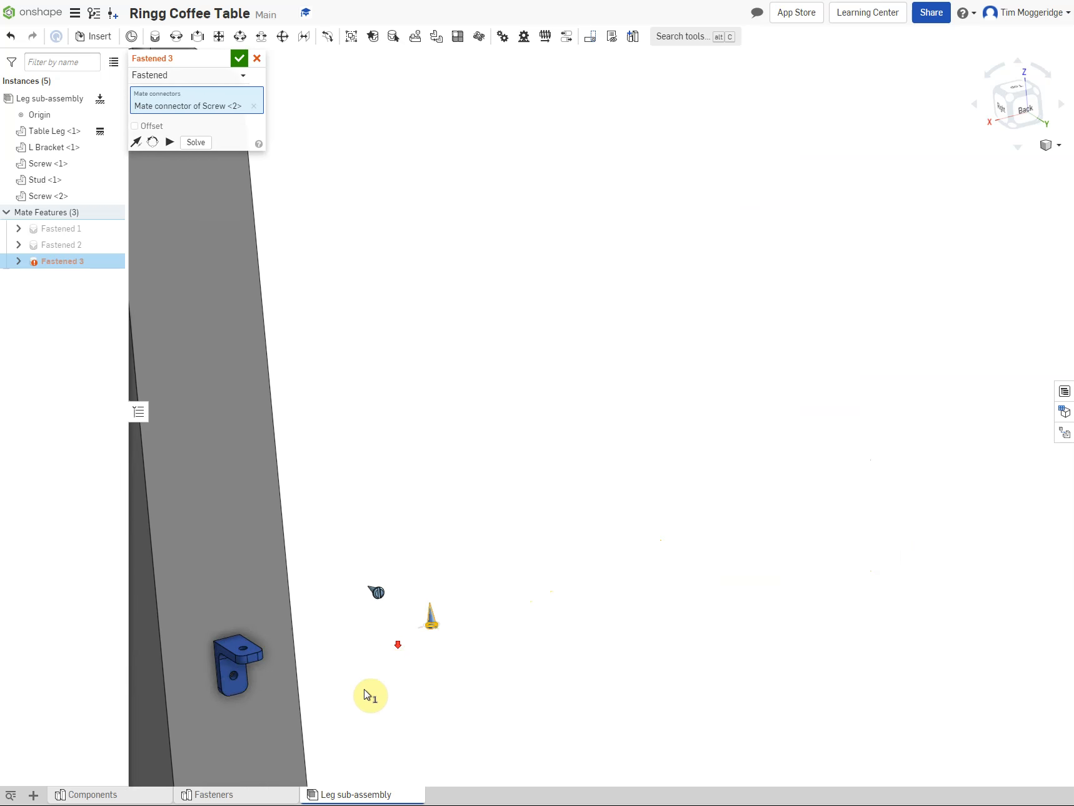
right_click_drag(369, 708, 379, 638)
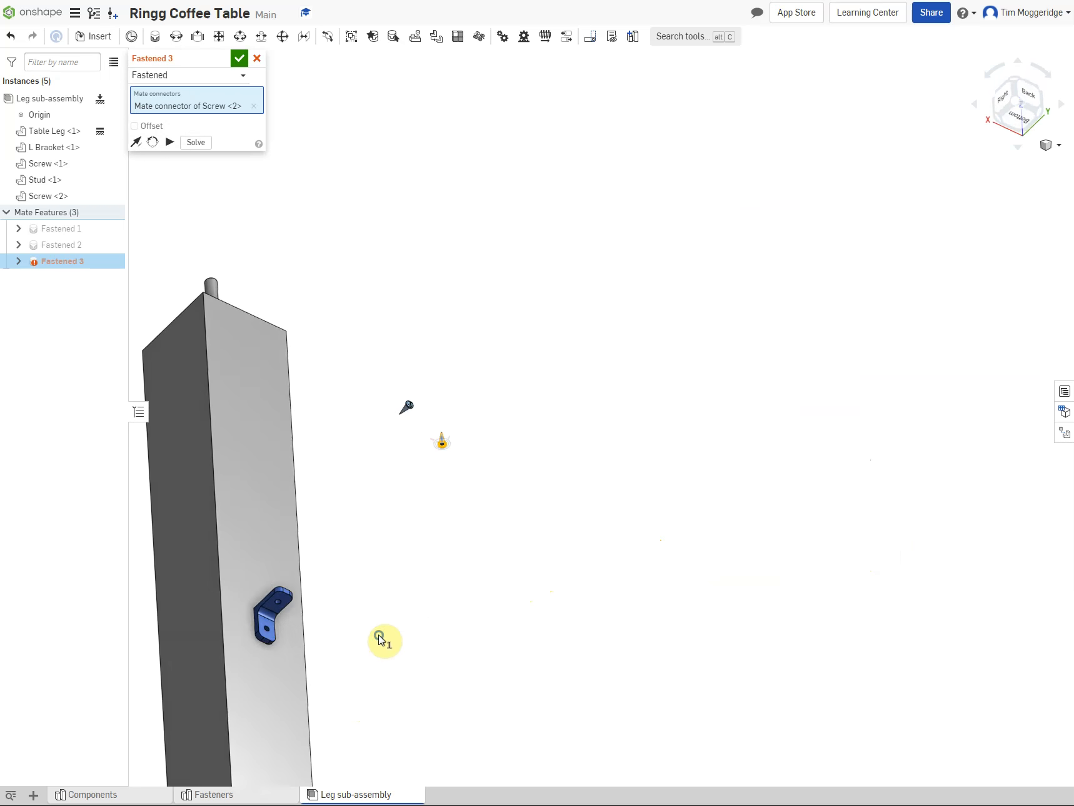
scroll(276, 607, "up", 10)
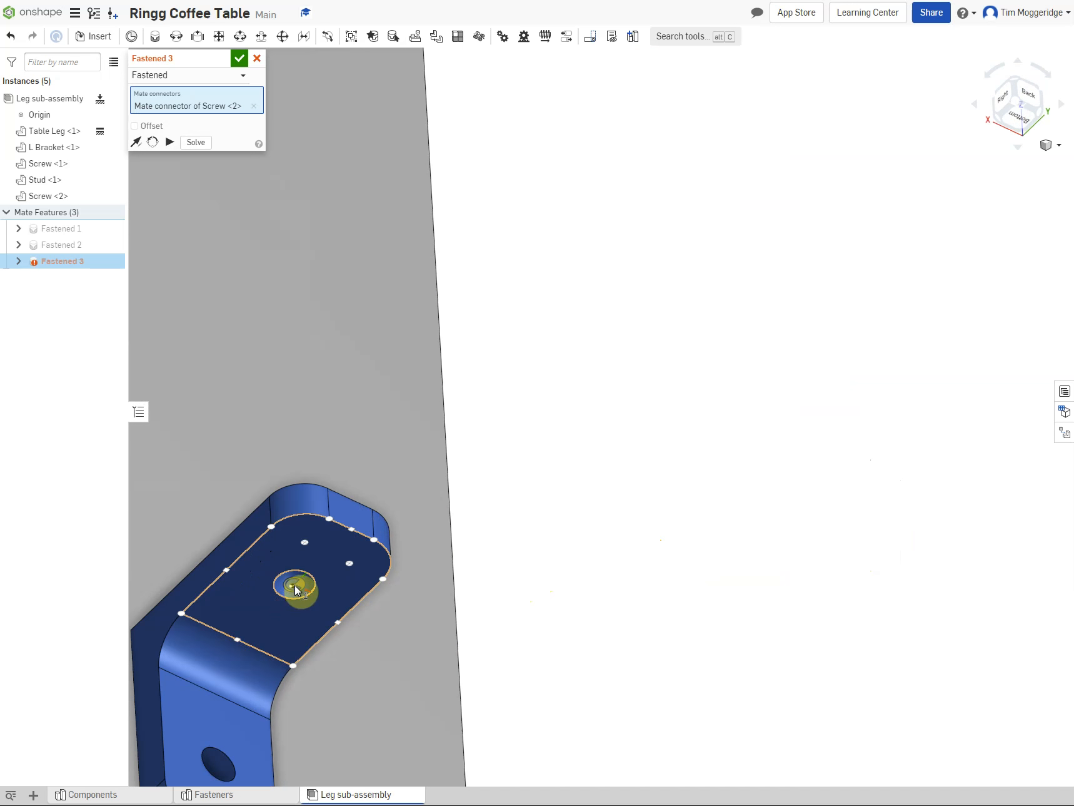
left_click(295, 589)
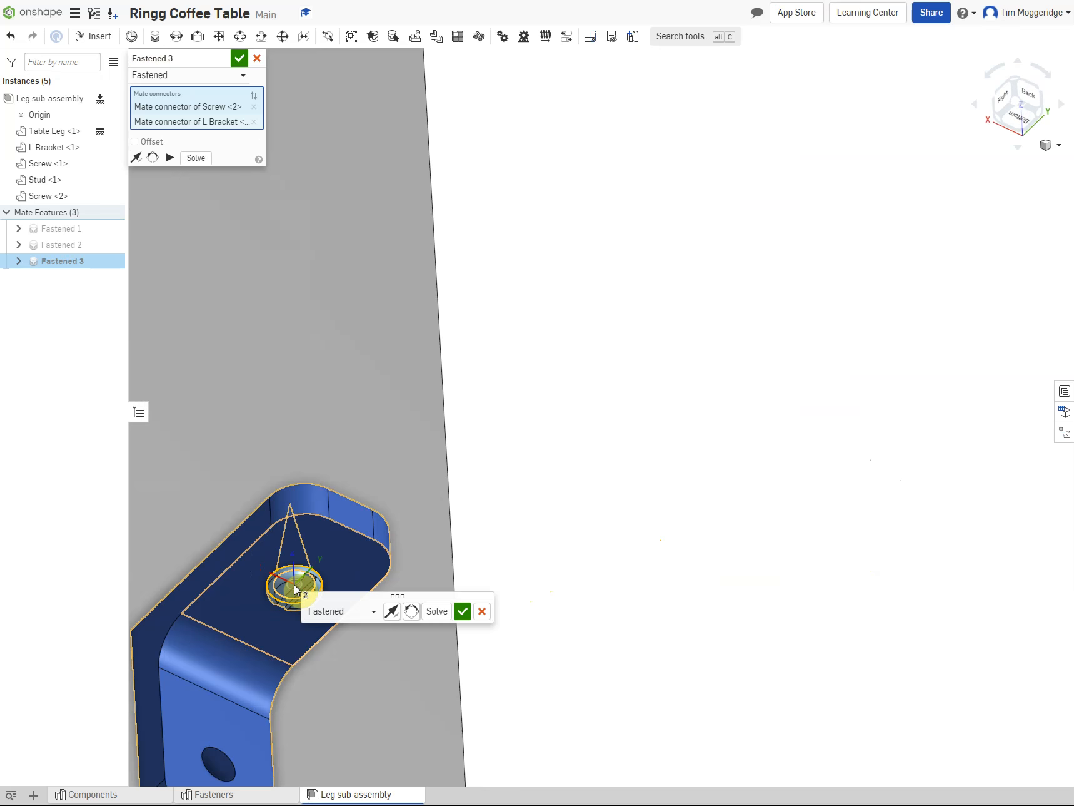
left_click(463, 611)
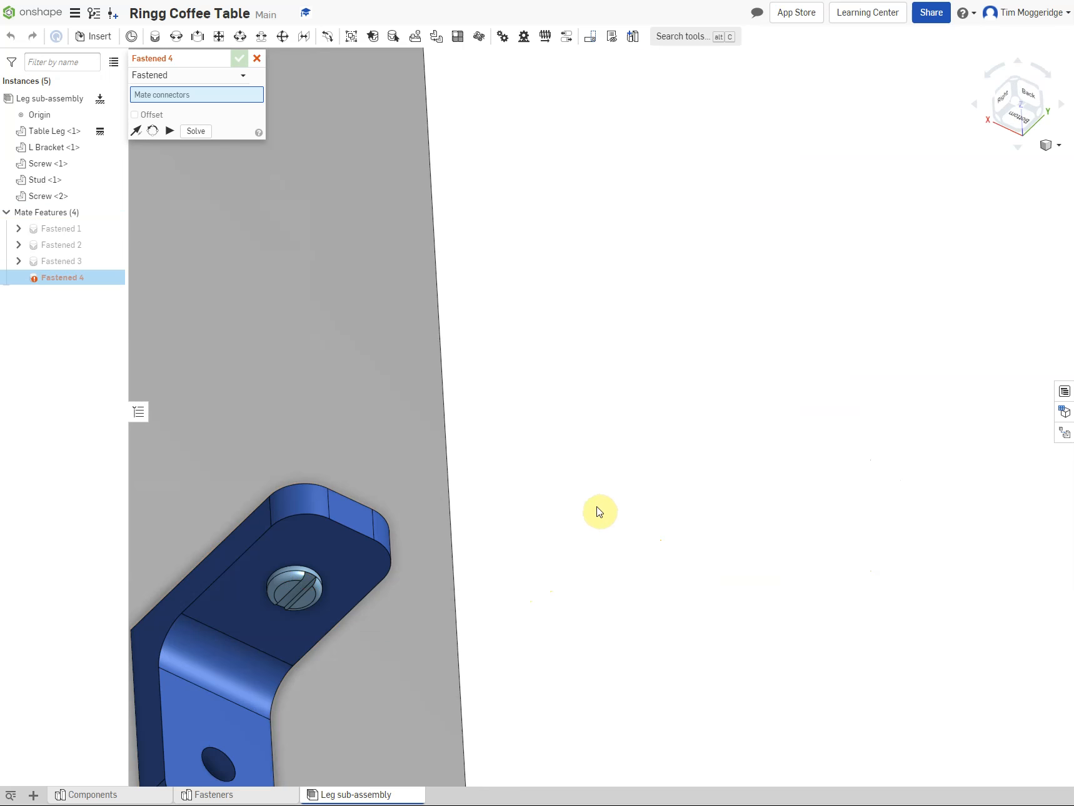
Add a Fastened mate joining the horizontal screw's head underside to the front of the hole in the L Bracket's vertical flange
scroll(597, 513, "down", 5)
right_click_drag(593, 516, 949, 378)
scroll(768, 306, "up", 8)
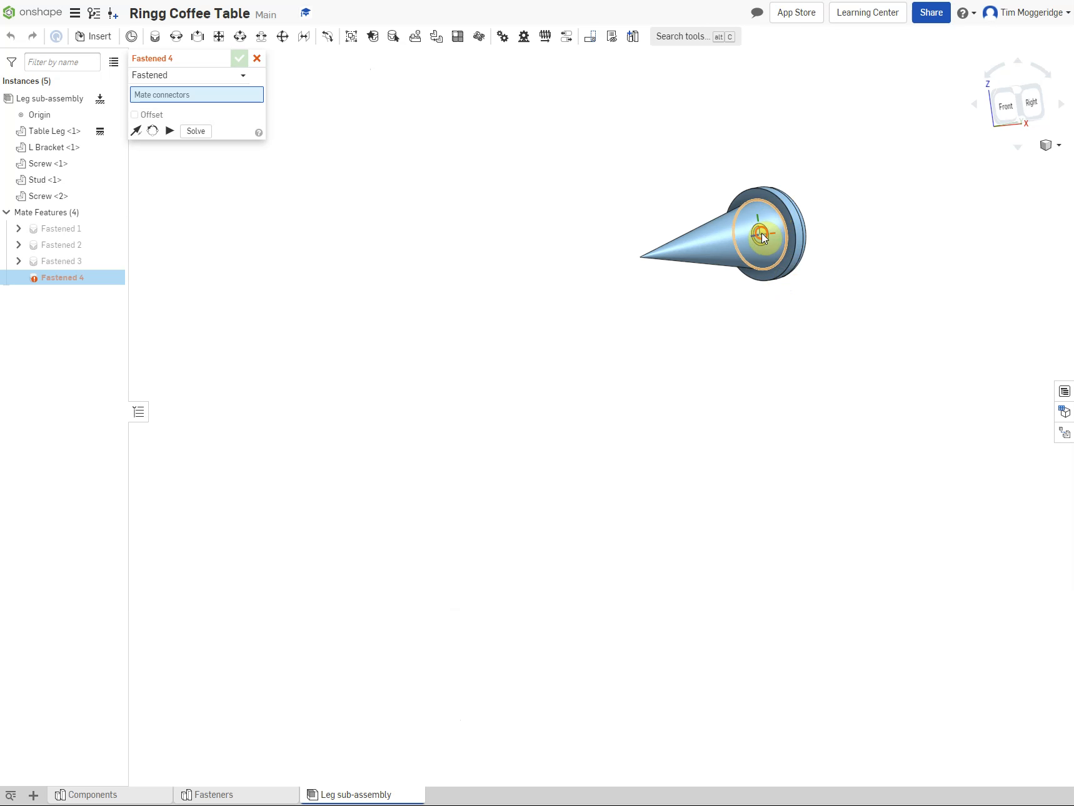
left_click(762, 236)
scroll(672, 434, "down", 8)
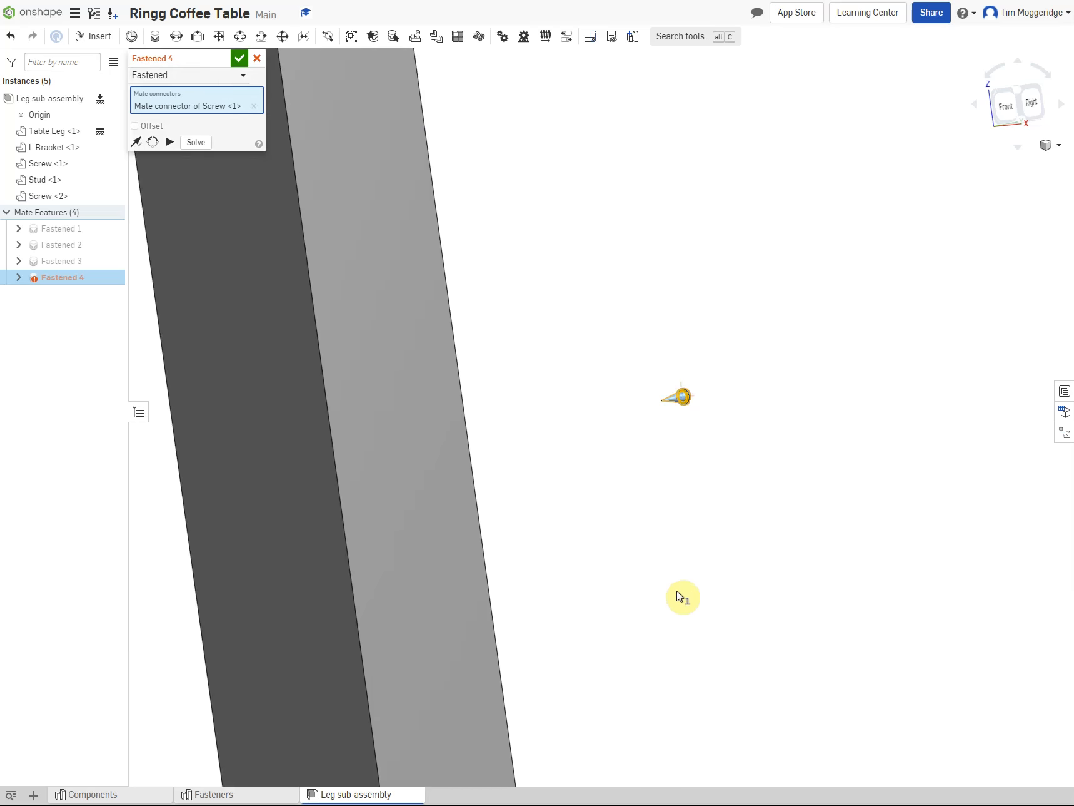
scroll(667, 592, "down", 8)
scroll(714, 719, "up", 4)
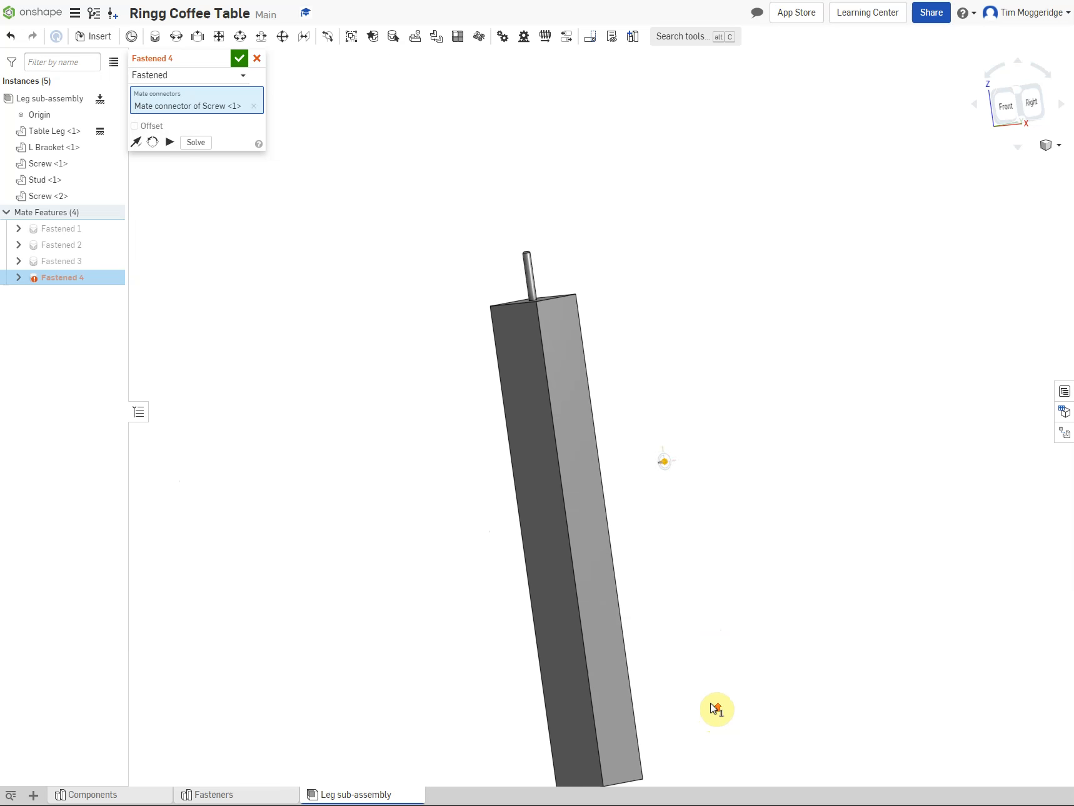
scroll(705, 587, "up", 4)
right_click_drag(704, 587, 585, 596)
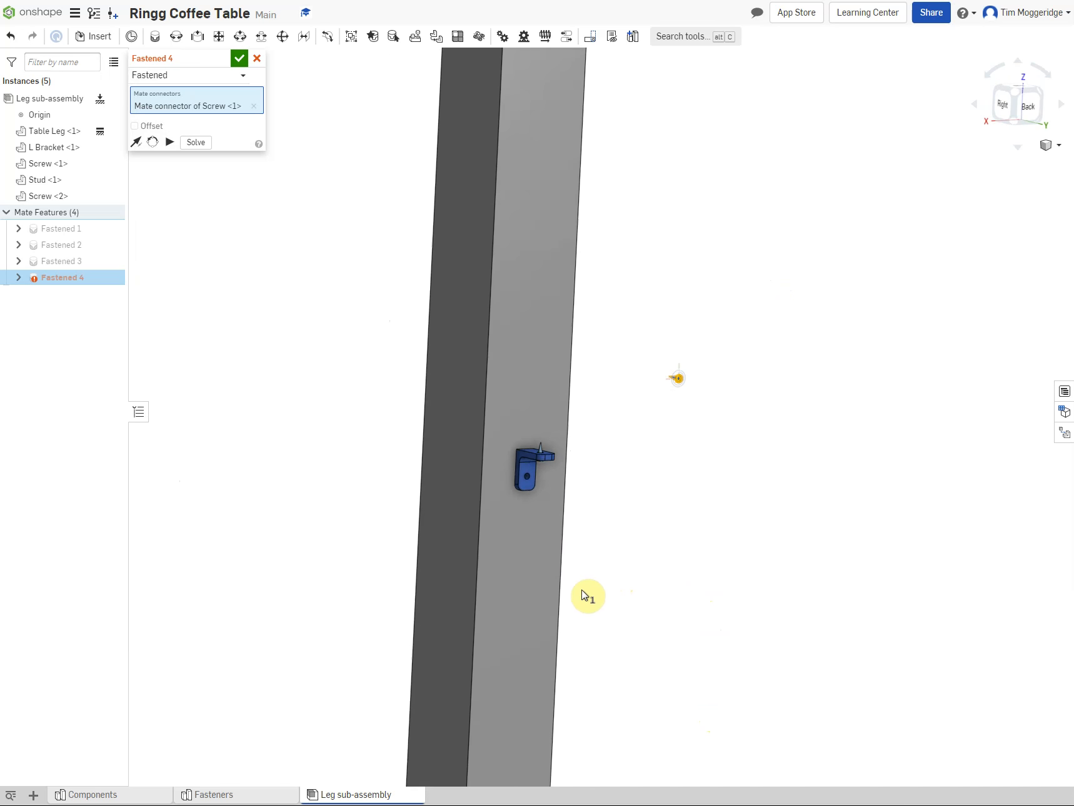
scroll(530, 490, "up", 10)
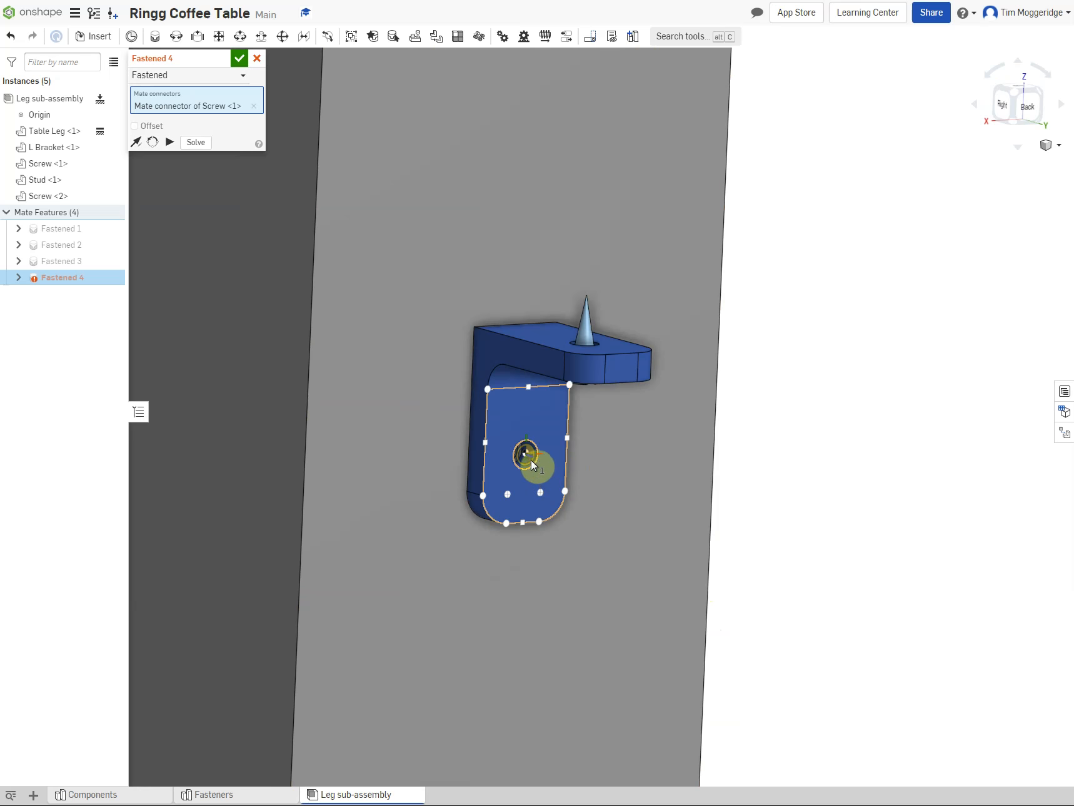
left_click(530, 458)
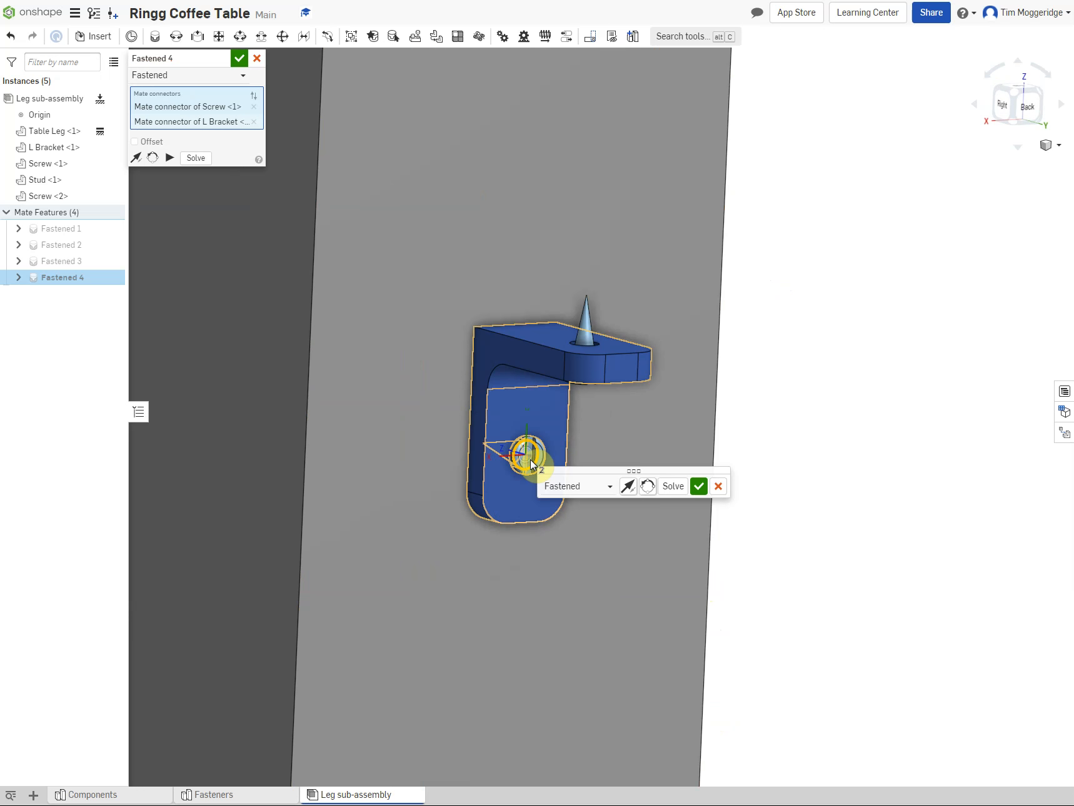
left_click(698, 486)
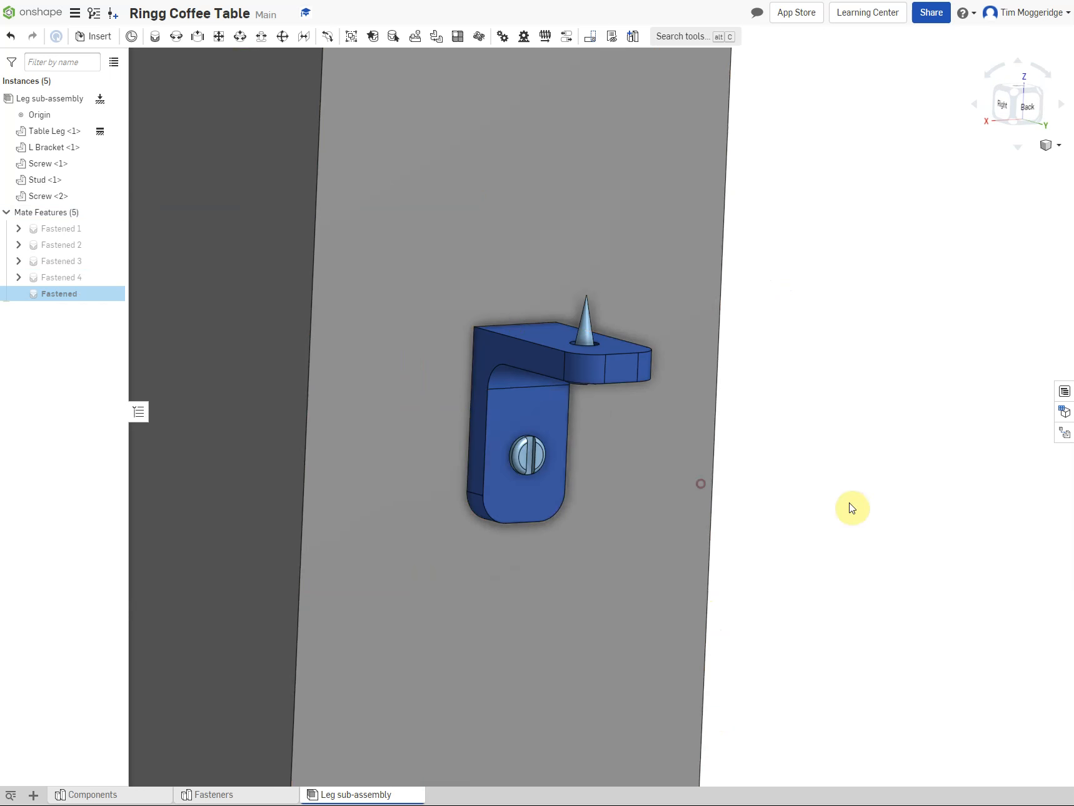
right_click_drag(846, 504, 884, 501)
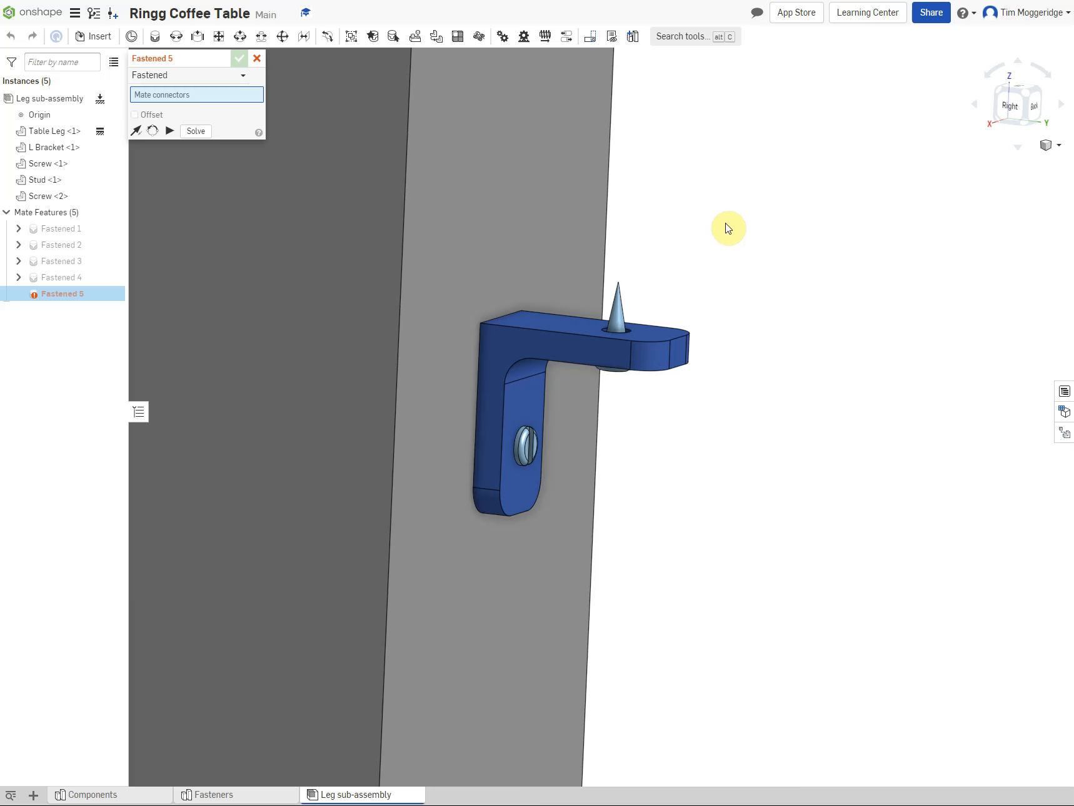
left_click(257, 58)
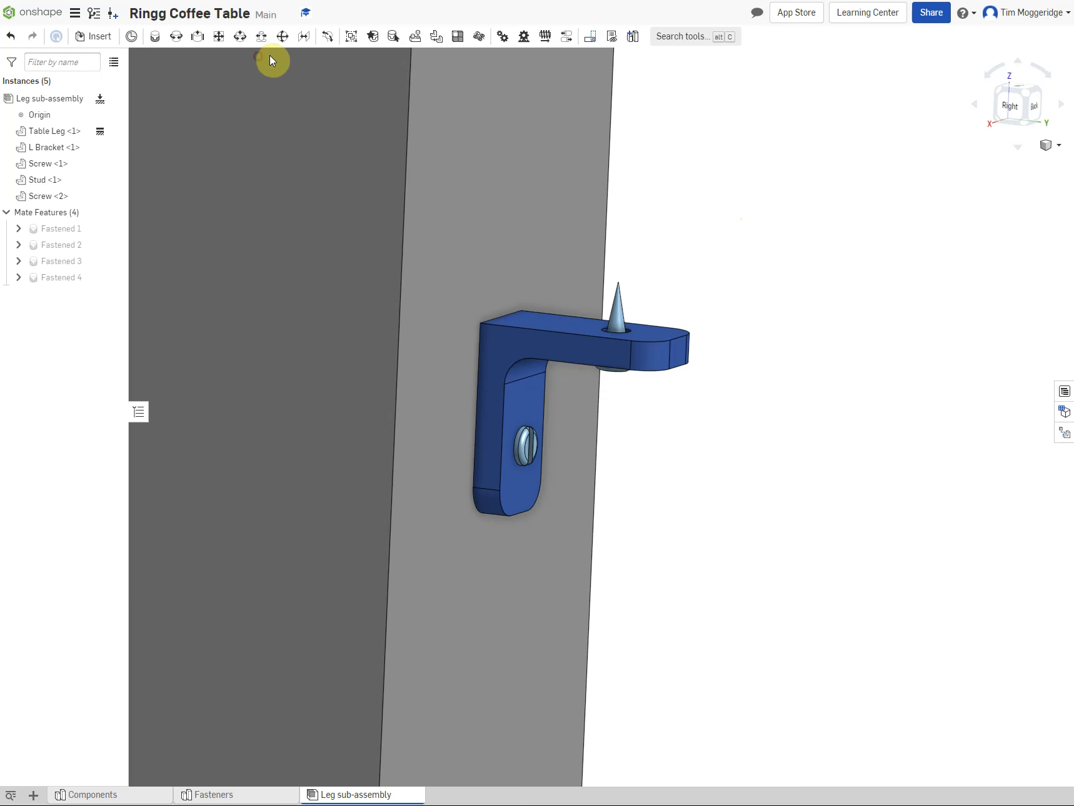
Fit the whole leg sub-assembly in the view and show it in isometric orientation
scroll(659, 292, "down", 5)
right_click(838, 366)
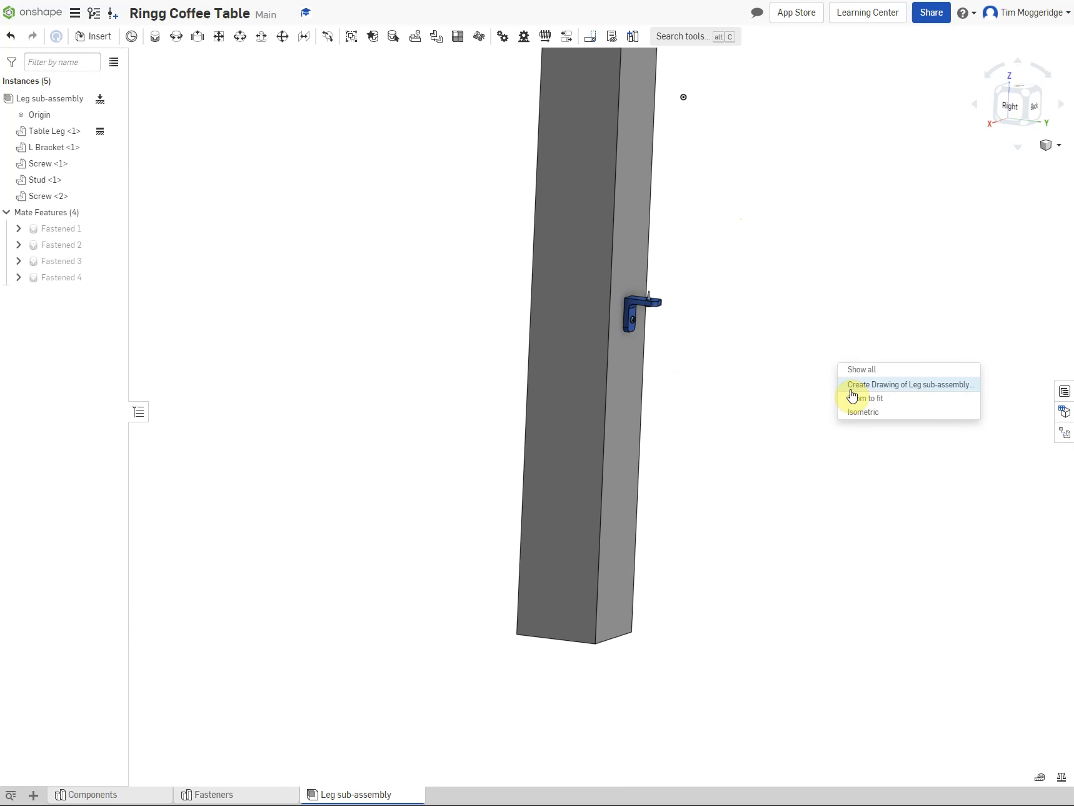
left_click(854, 400)
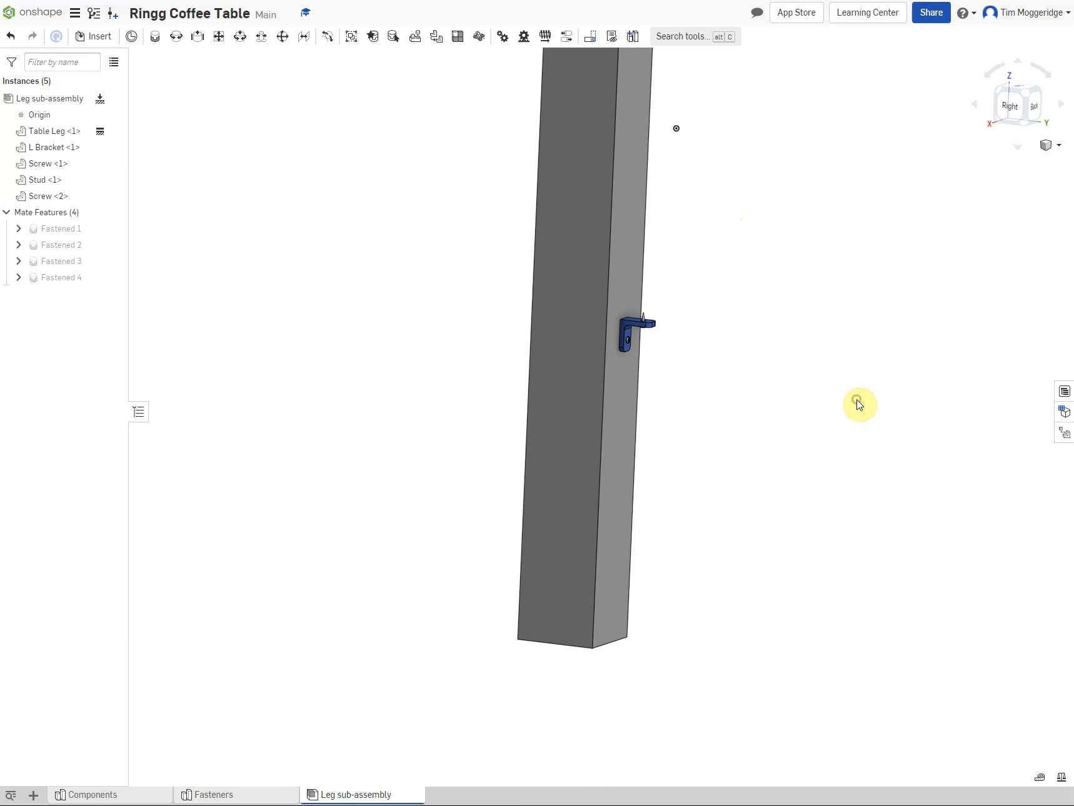
right_click(776, 395)
left_click(788, 448)
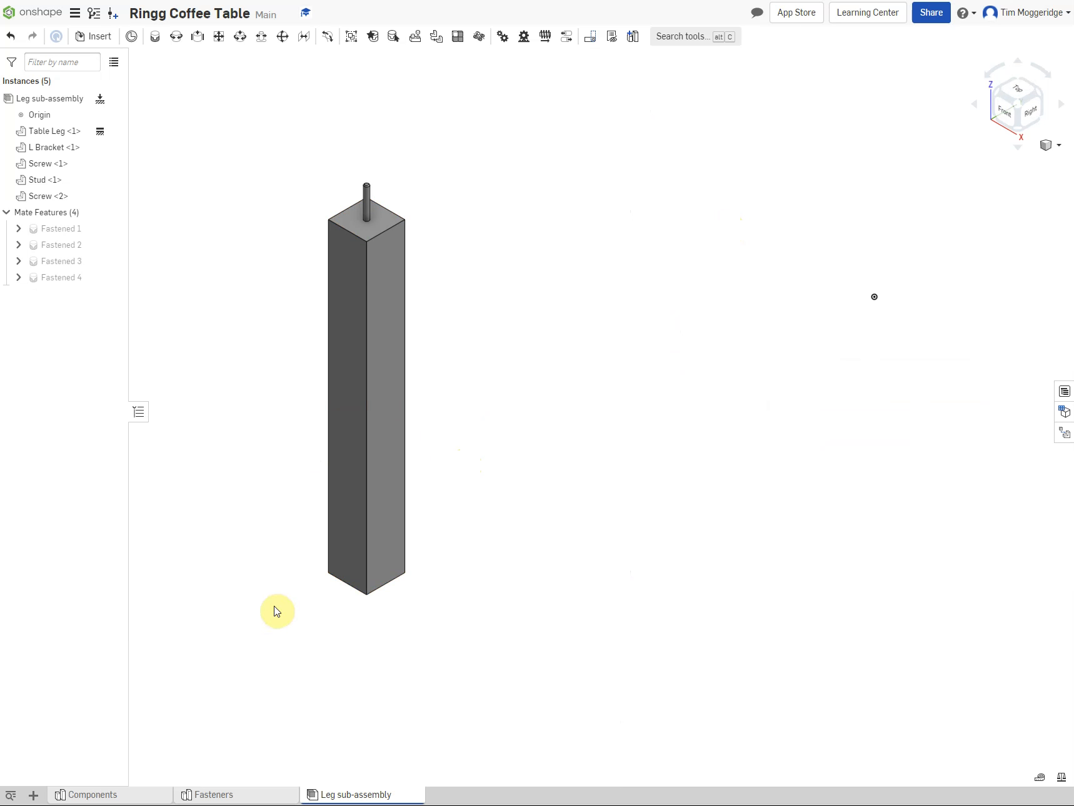
Create a new assembly in the document and rename it "Full Assembly"
left_click(32, 797)
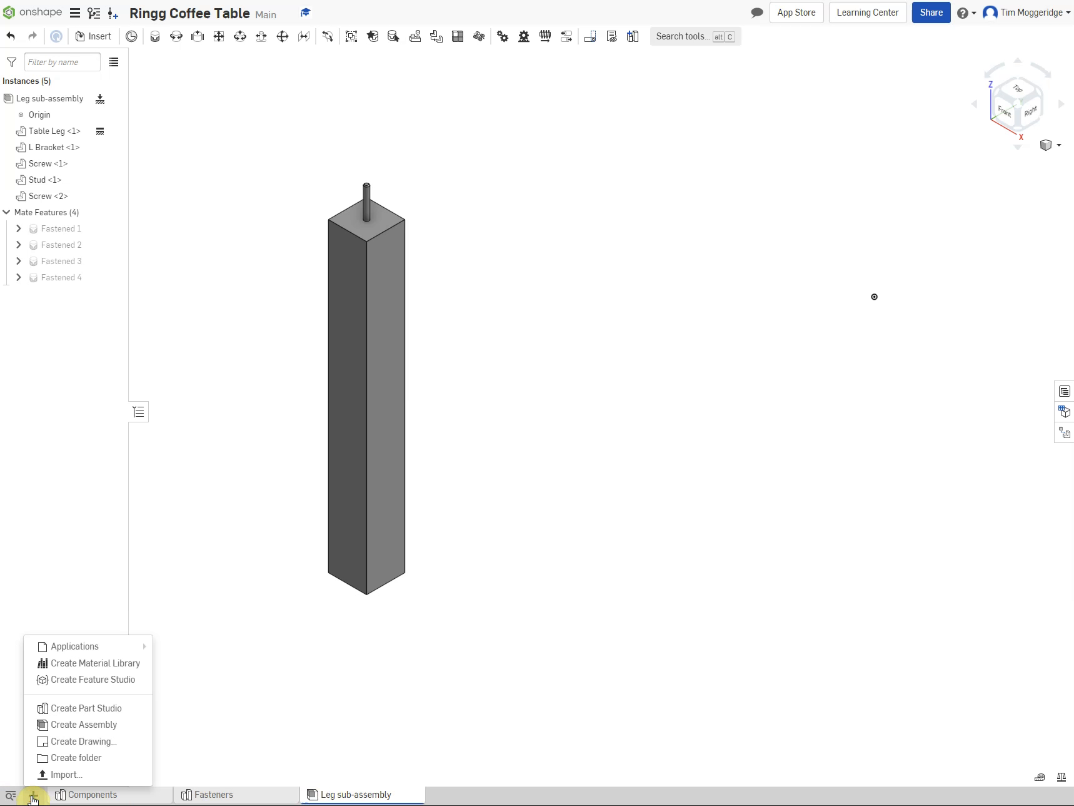
left_click(73, 725)
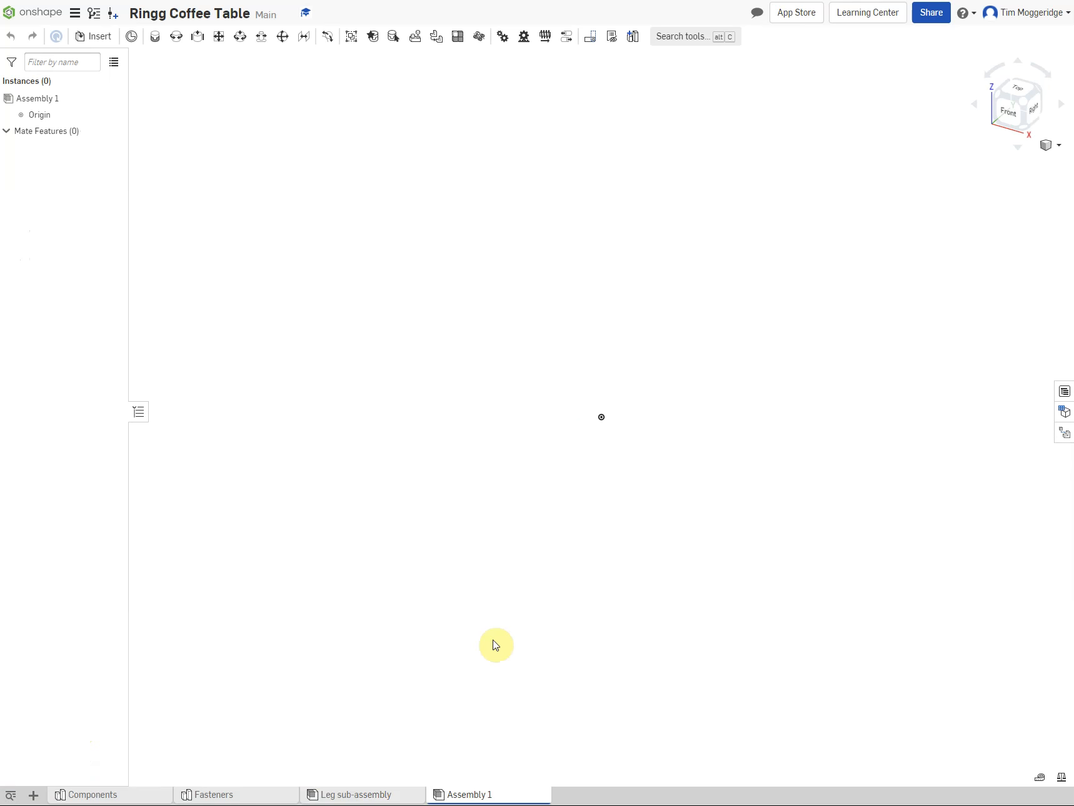
right_click(483, 799)
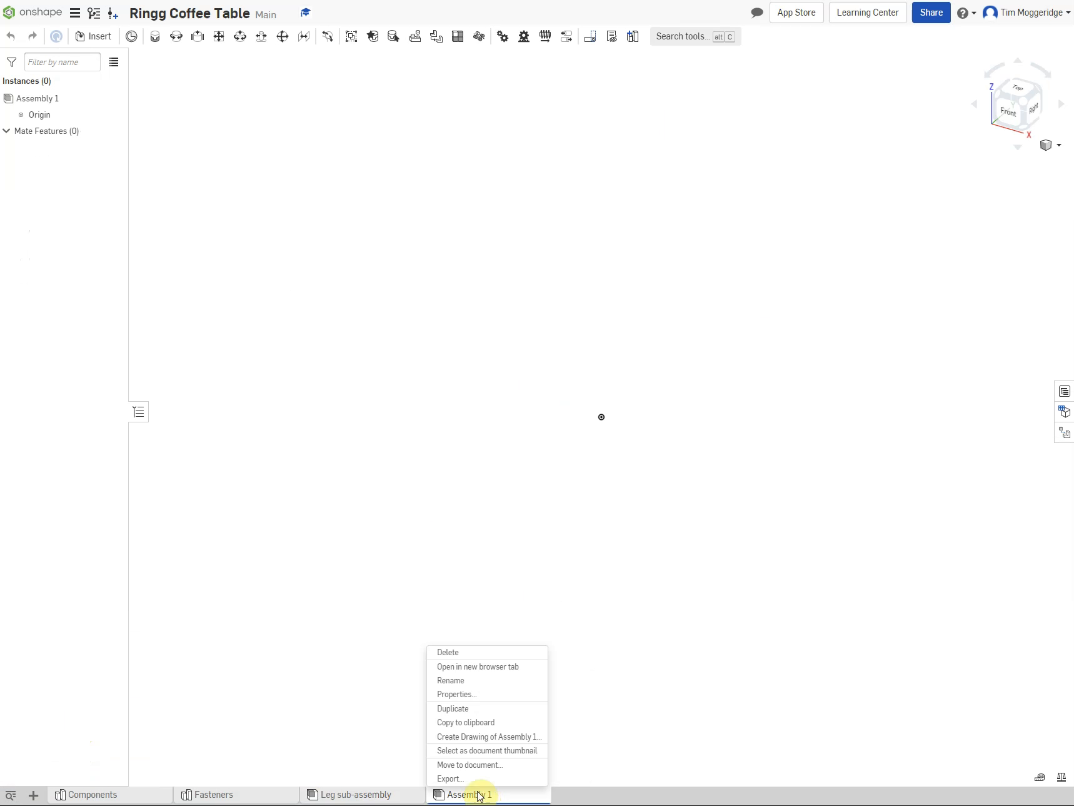
left_click(467, 682)
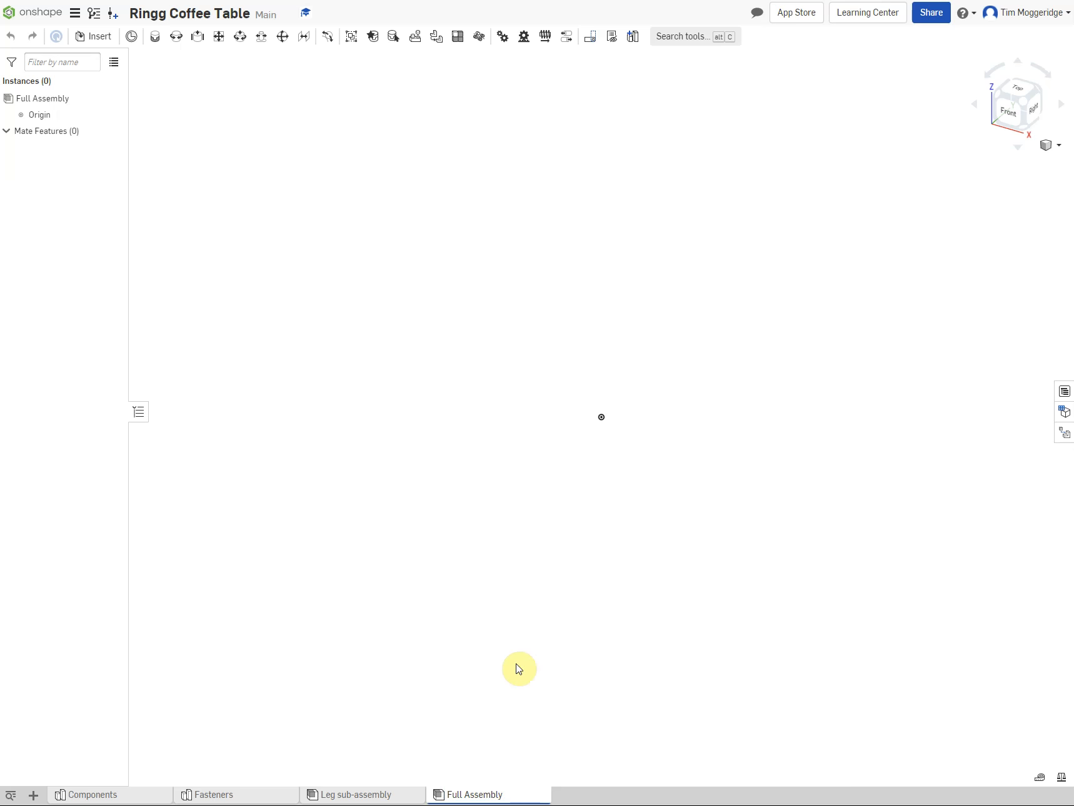
Insert the Table Top from the Components part studio at the assembly origin and fix it in place
left_click(93, 40)
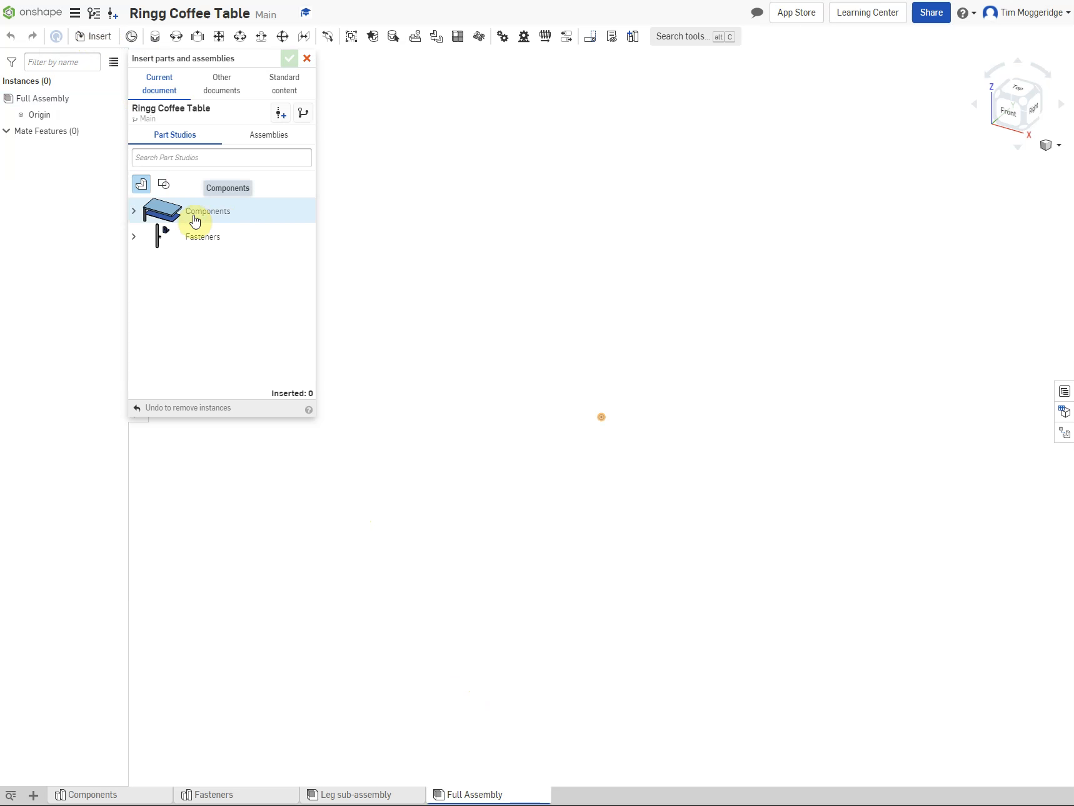
left_click(134, 212)
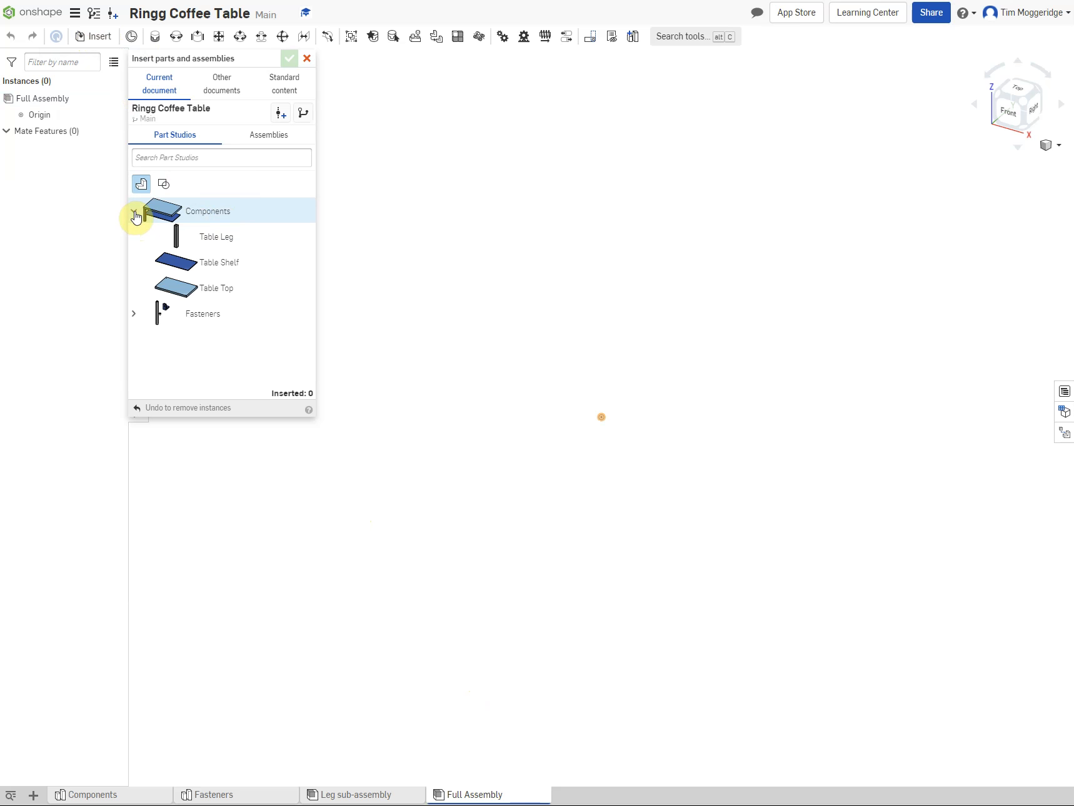
left_click(182, 293)
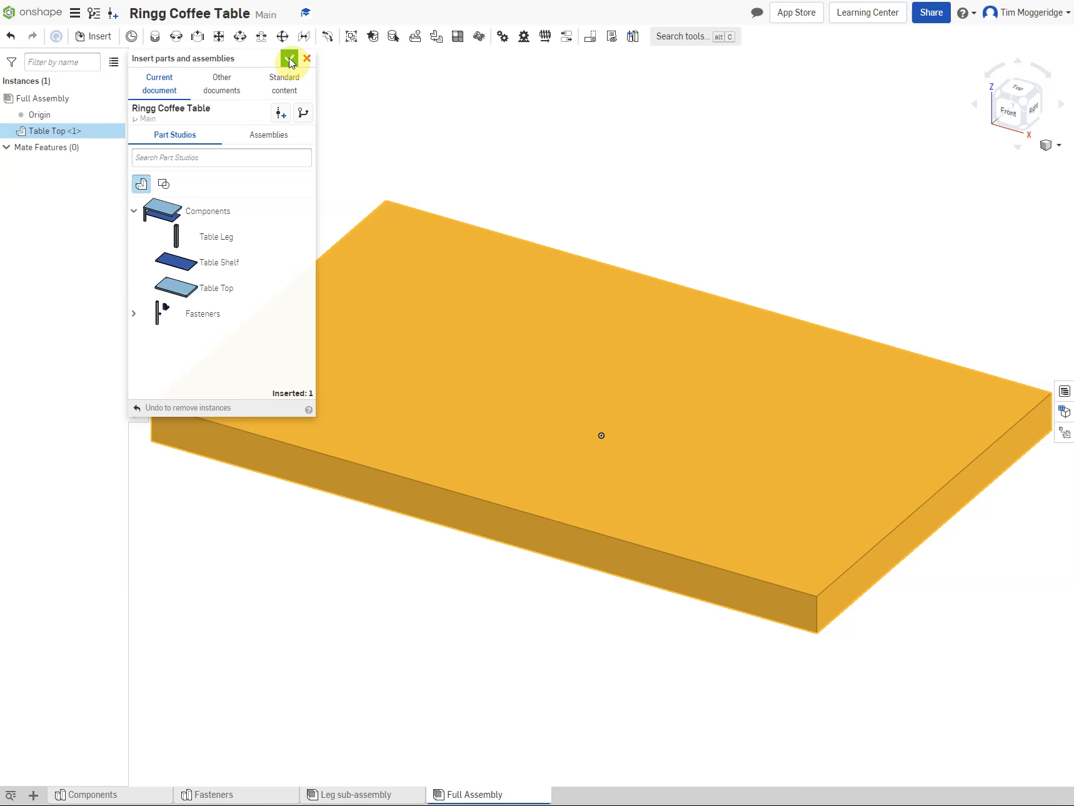
left_click(289, 60)
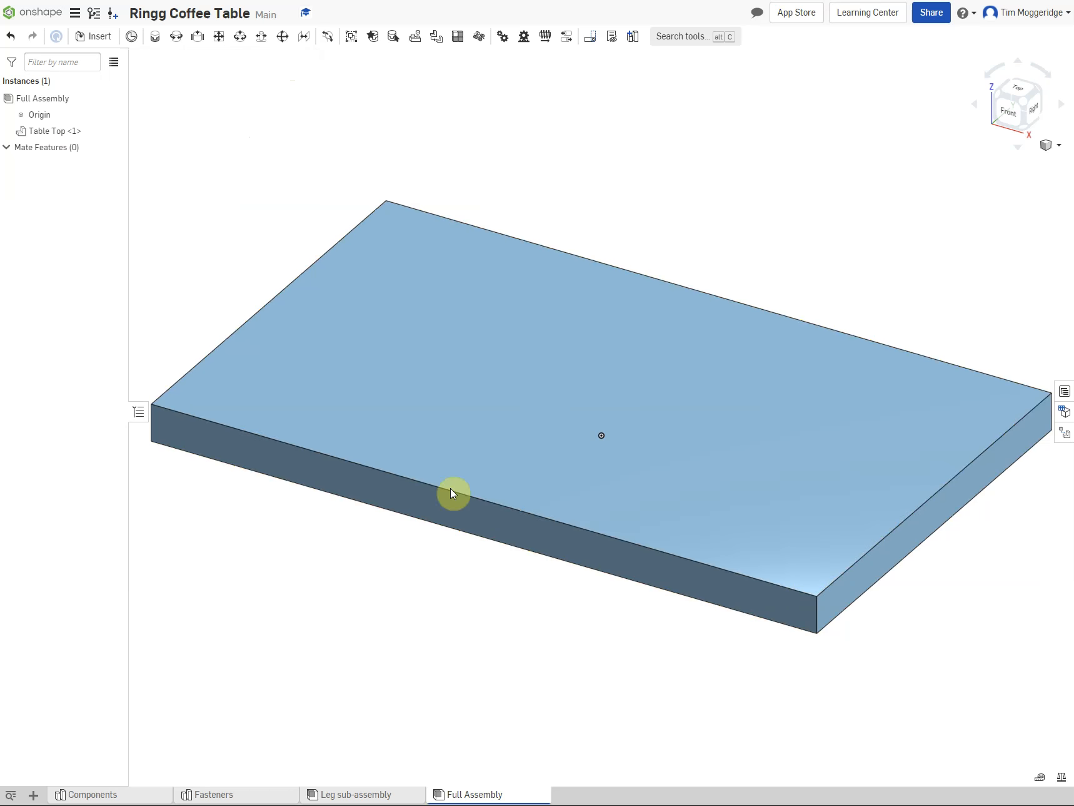
right_click(446, 394)
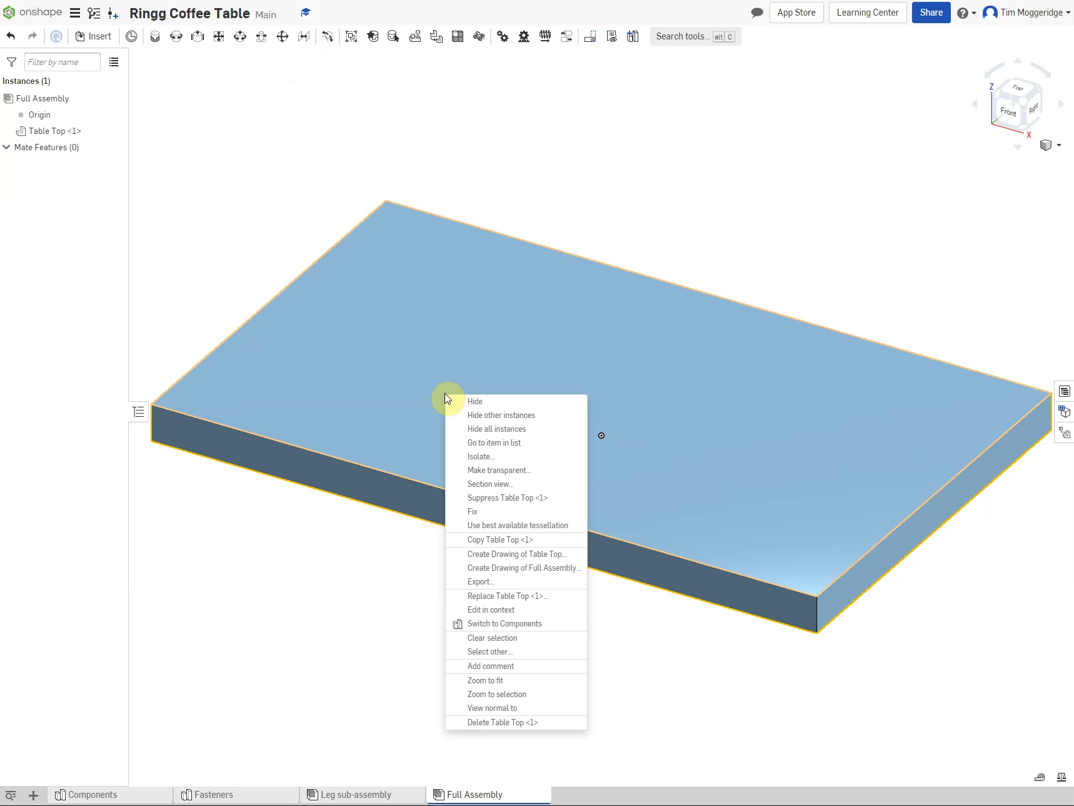
left_click(474, 510)
Insert four instances of the Leg sub-assembly, placing one near each corner of the Table Top
right_click_drag(413, 633, 427, 580)
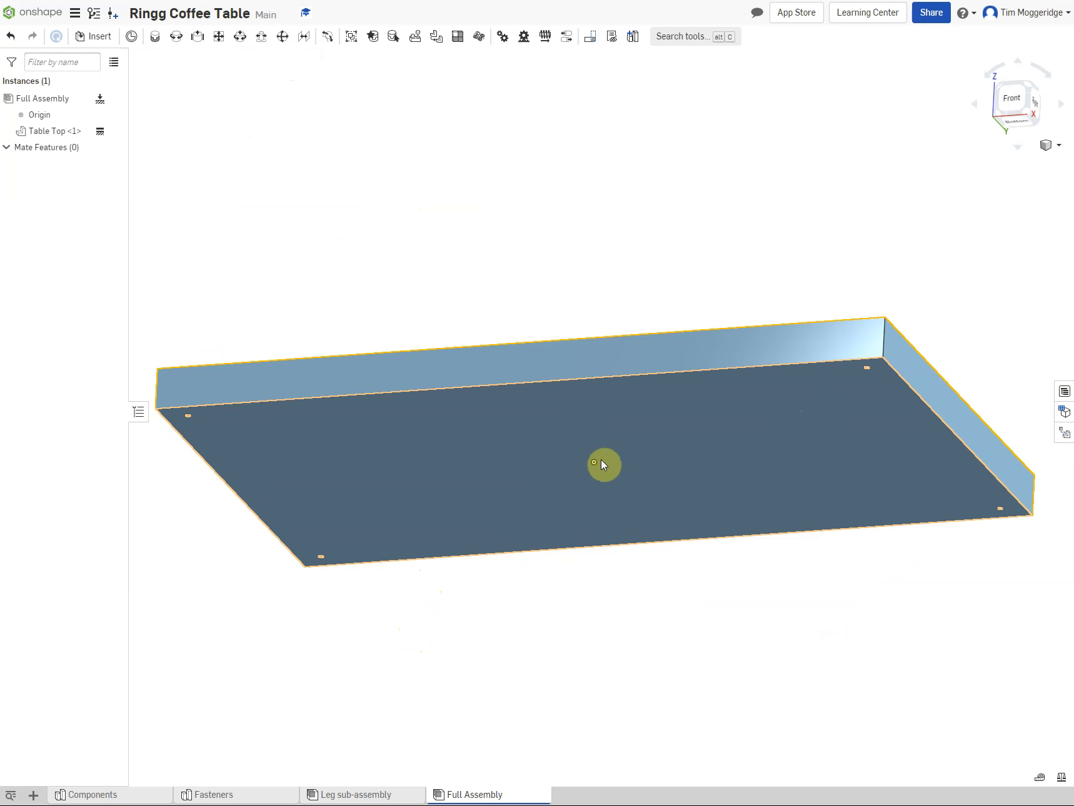
scroll(614, 582, "down", 5)
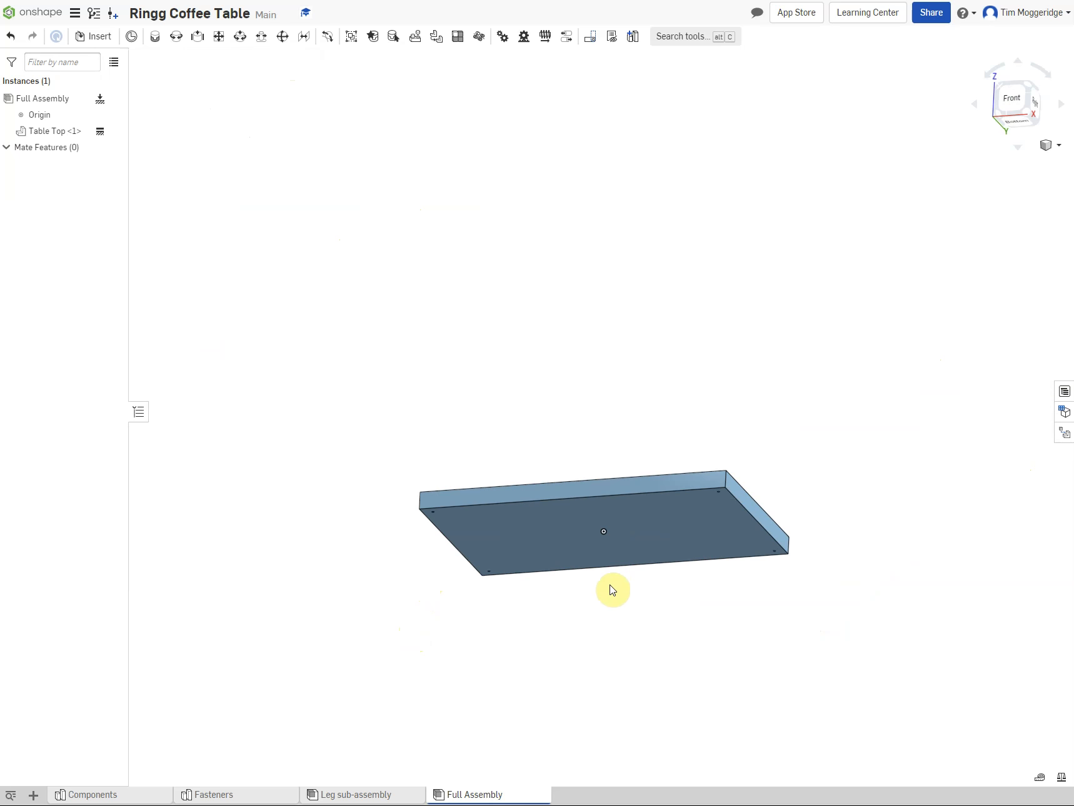
right_click_drag(613, 590, 600, 686)
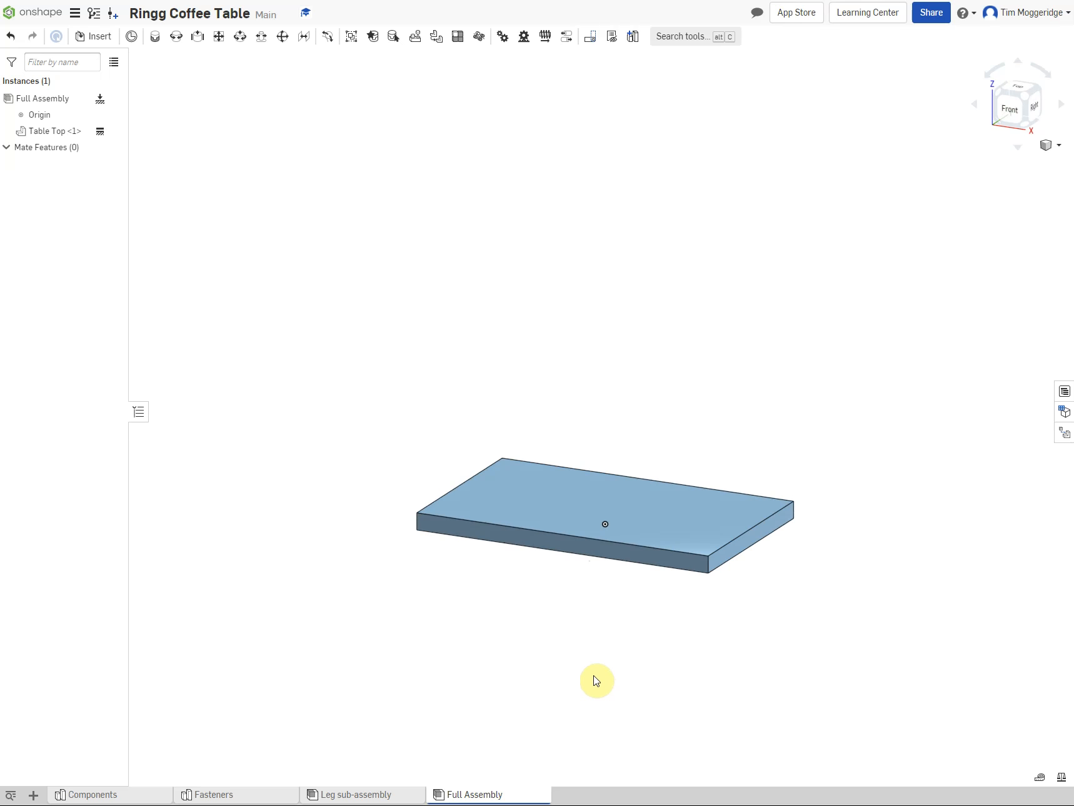
left_click(85, 38)
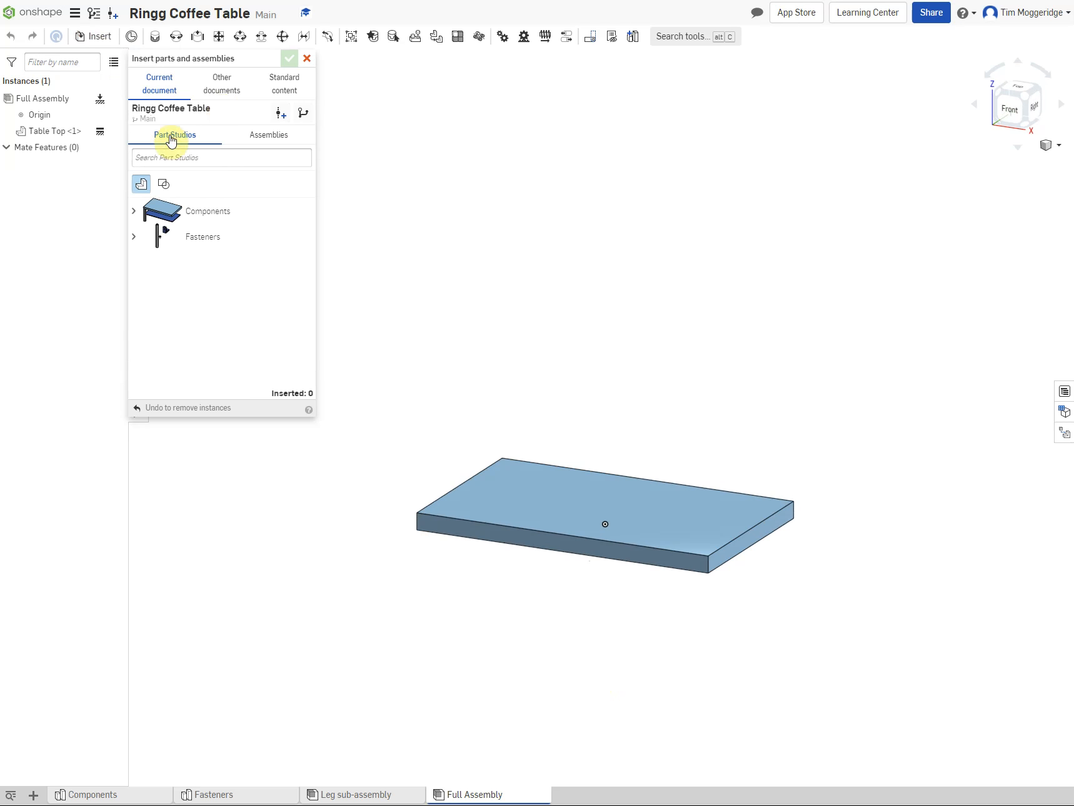
left_click(278, 138)
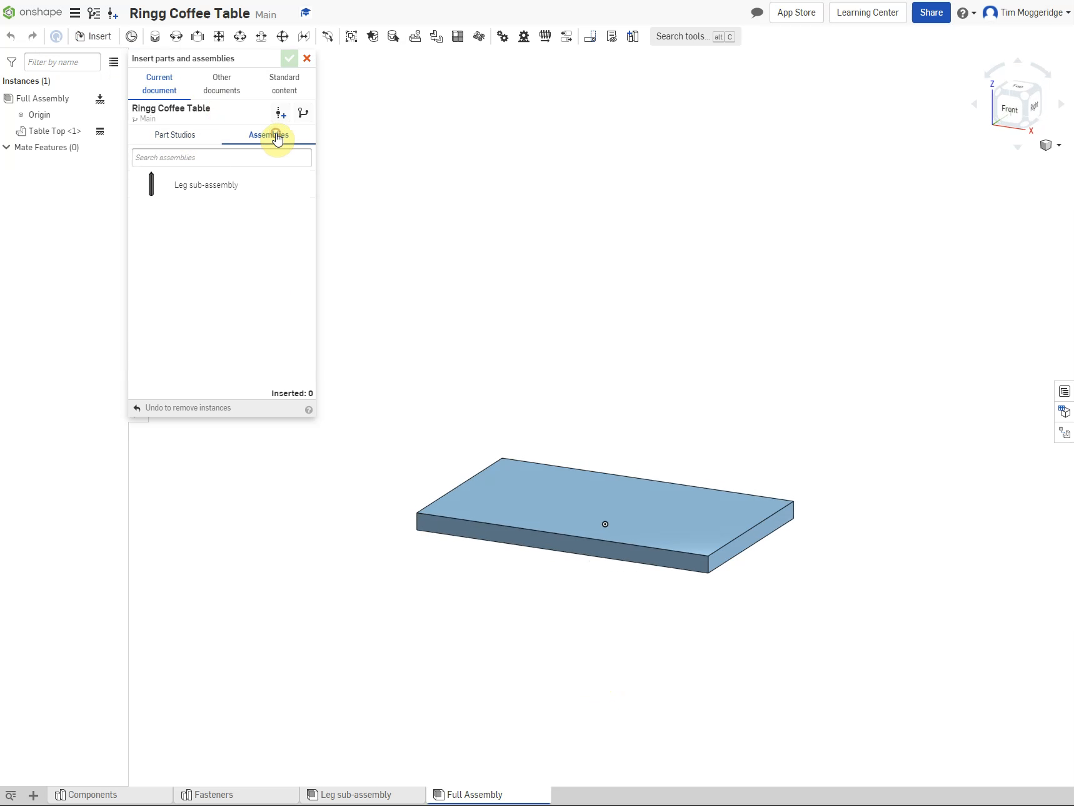
left_click(184, 185)
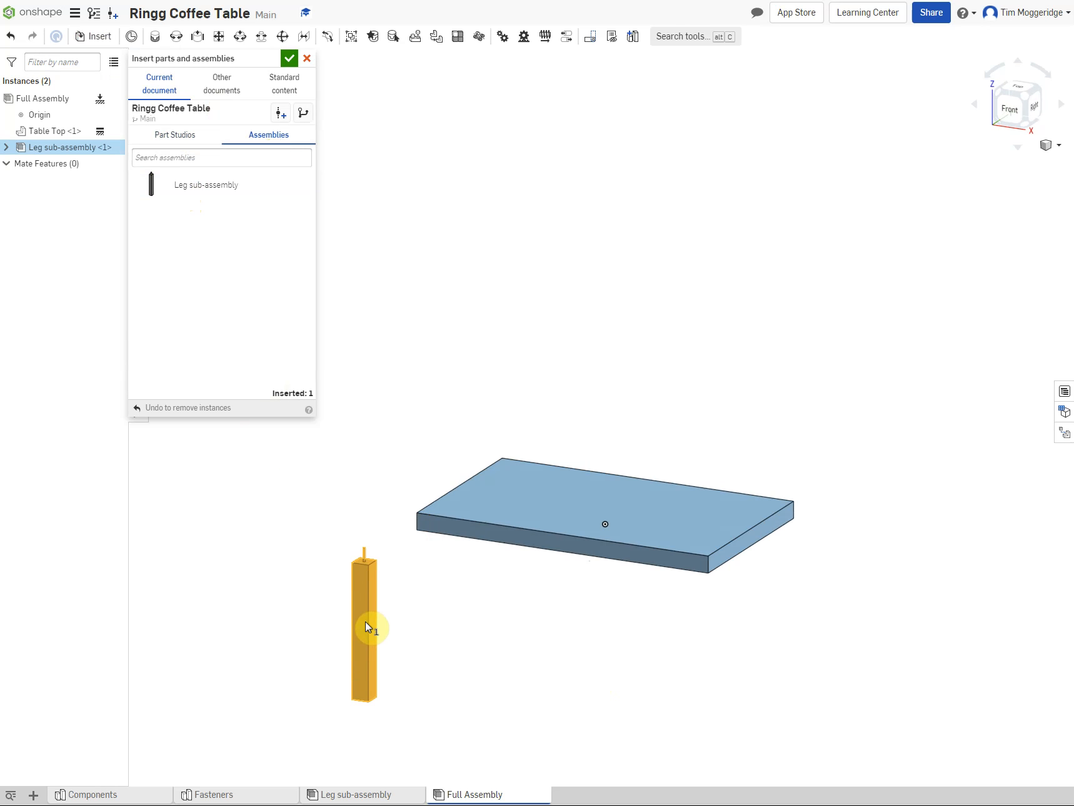
left_click(367, 625)
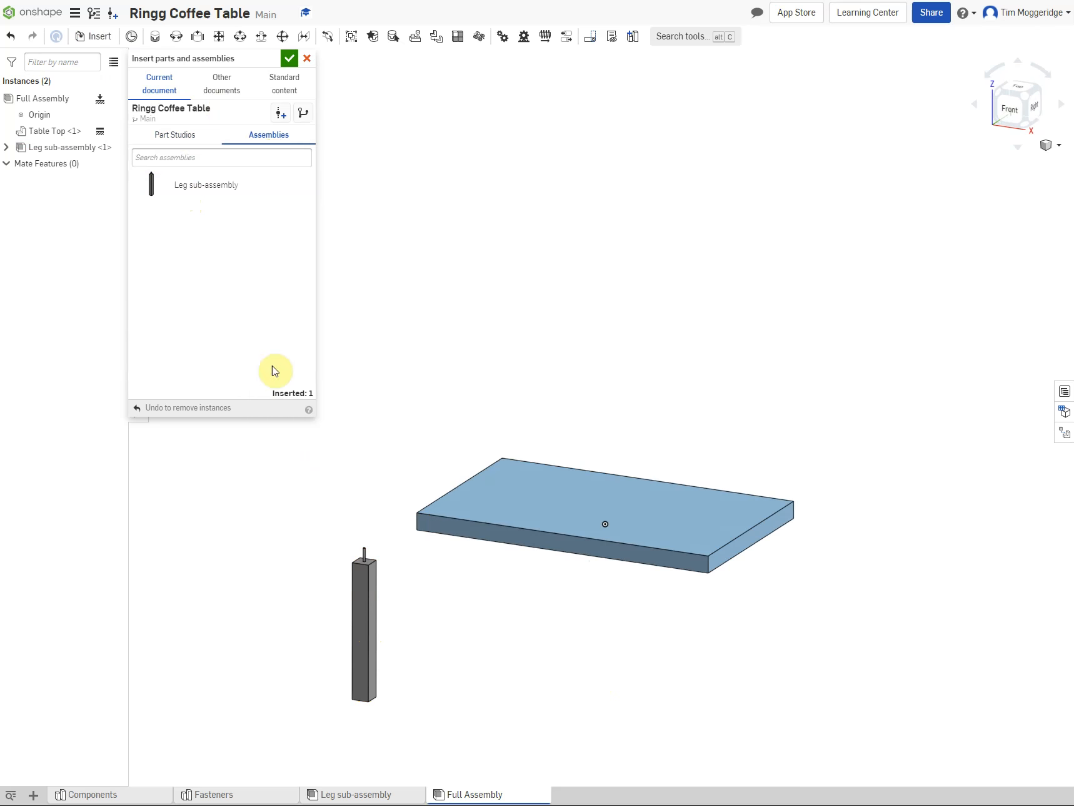
left_click(194, 185)
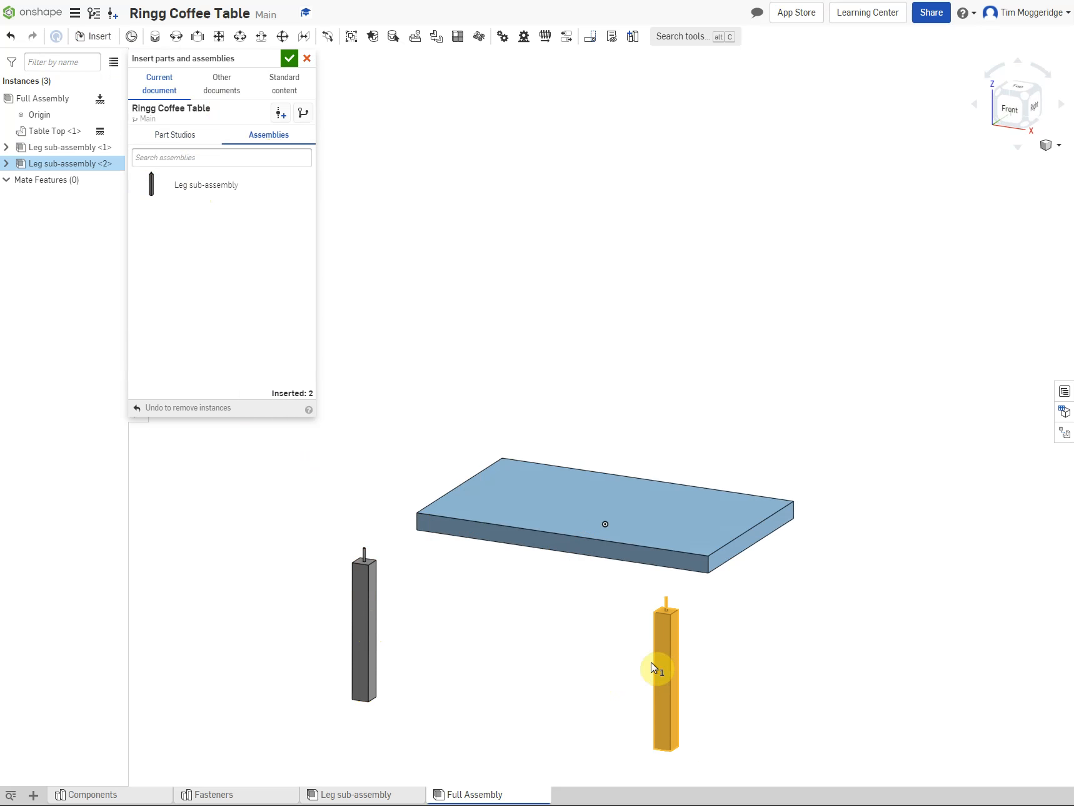
left_click(654, 667)
left_click(153, 192)
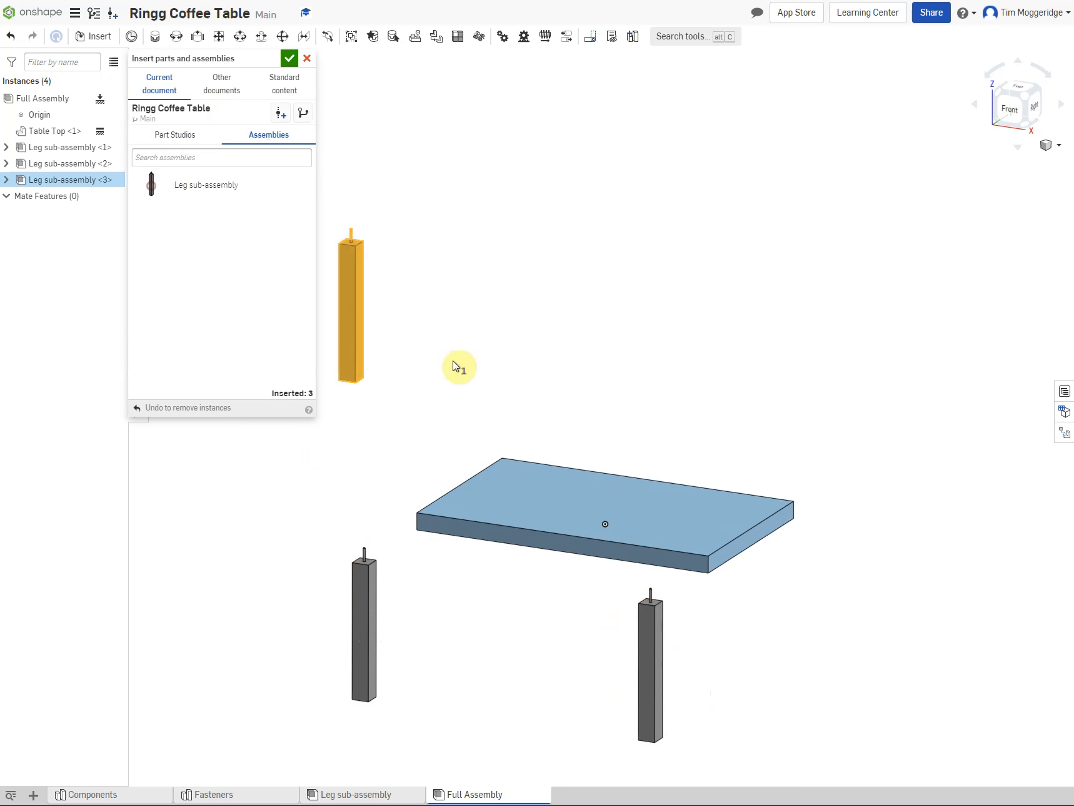
left_click(551, 363)
left_click(154, 196)
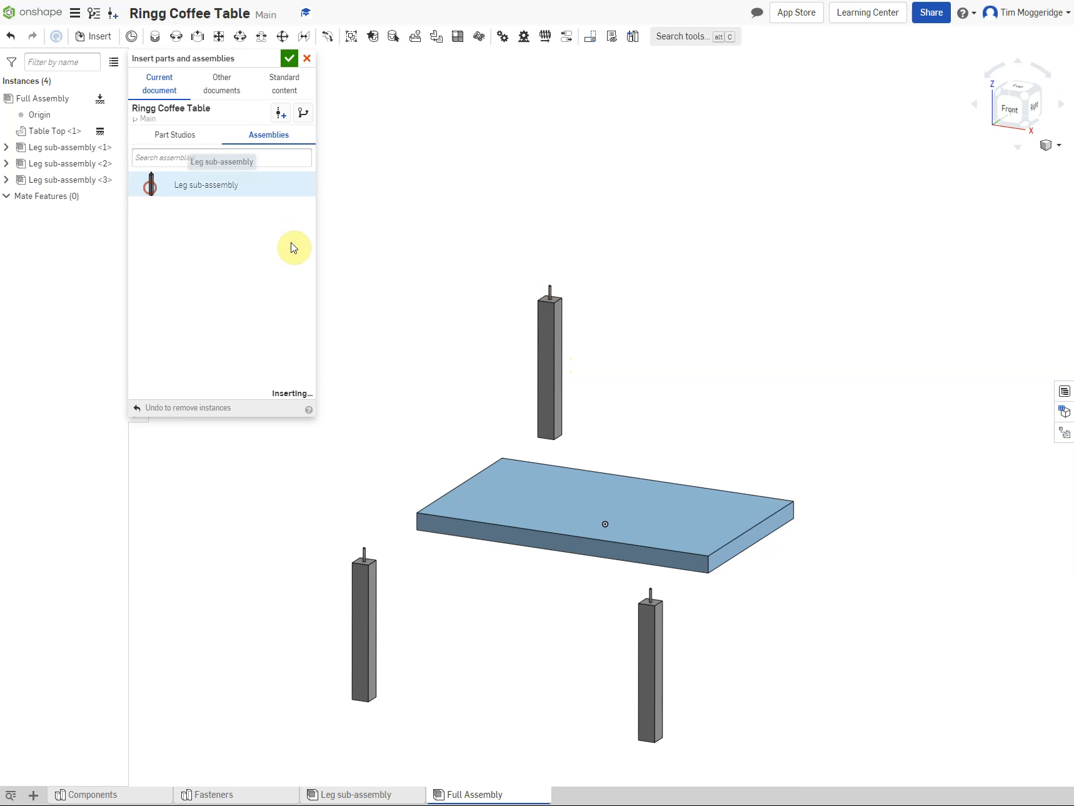
left_click(789, 407)
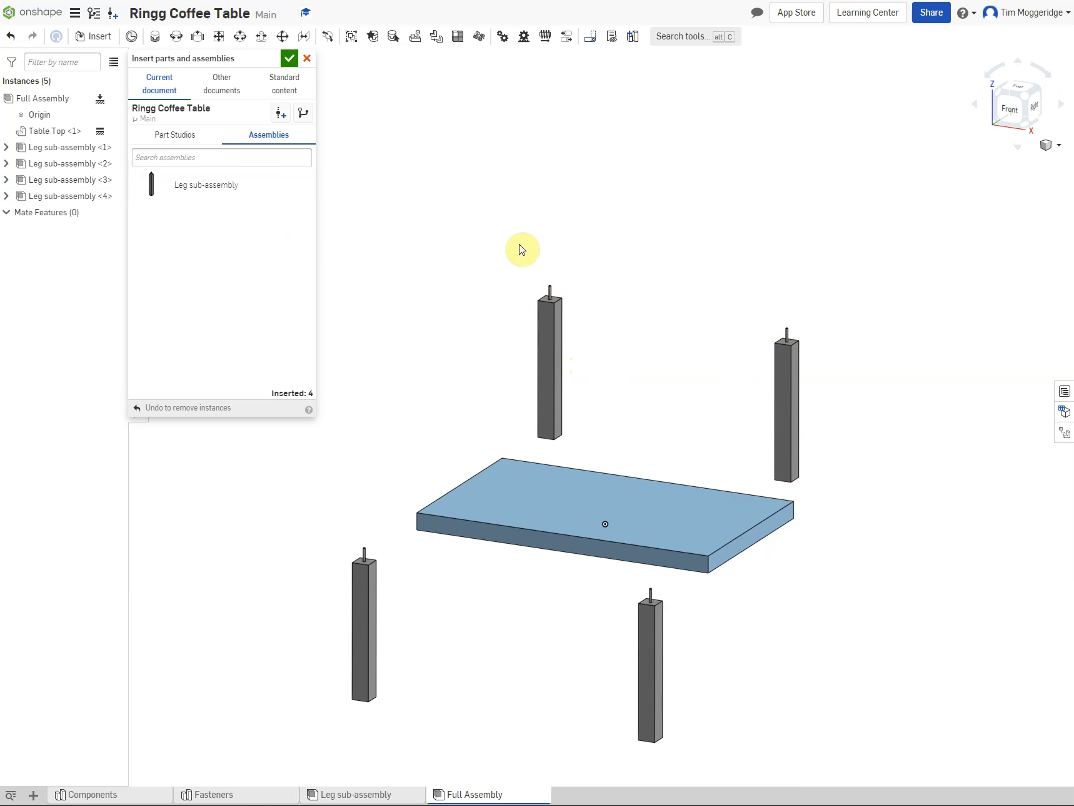
left_click(289, 60)
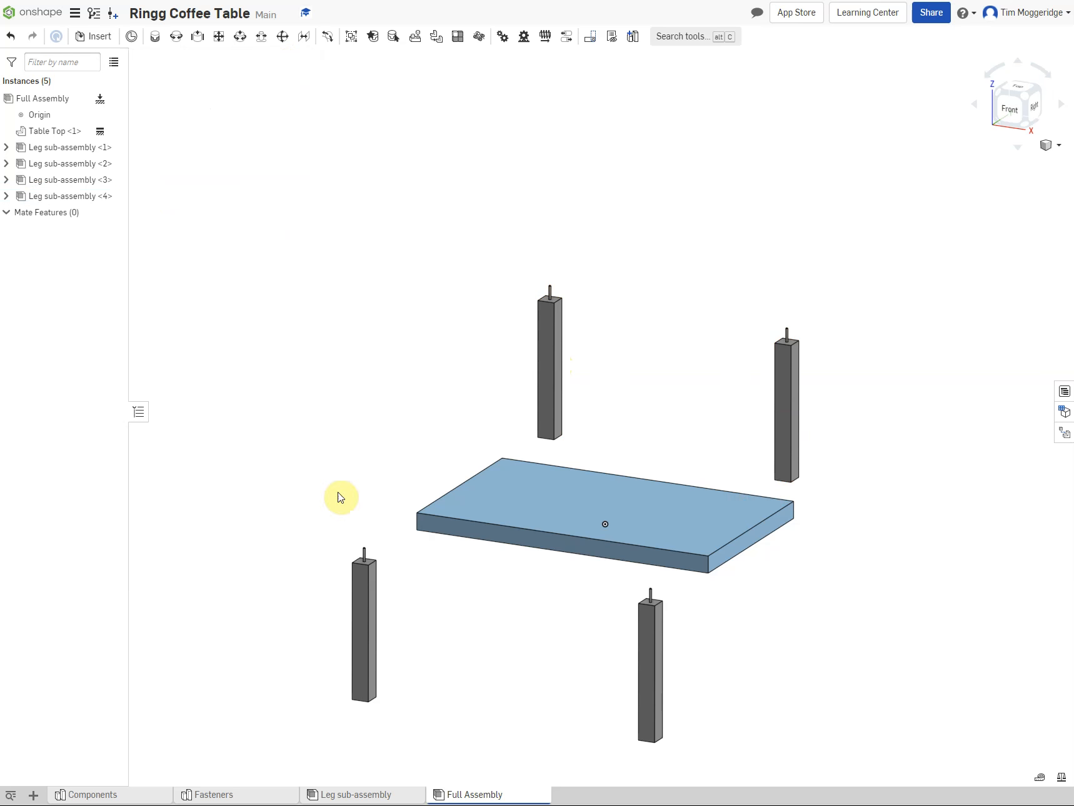
left_click(646, 660)
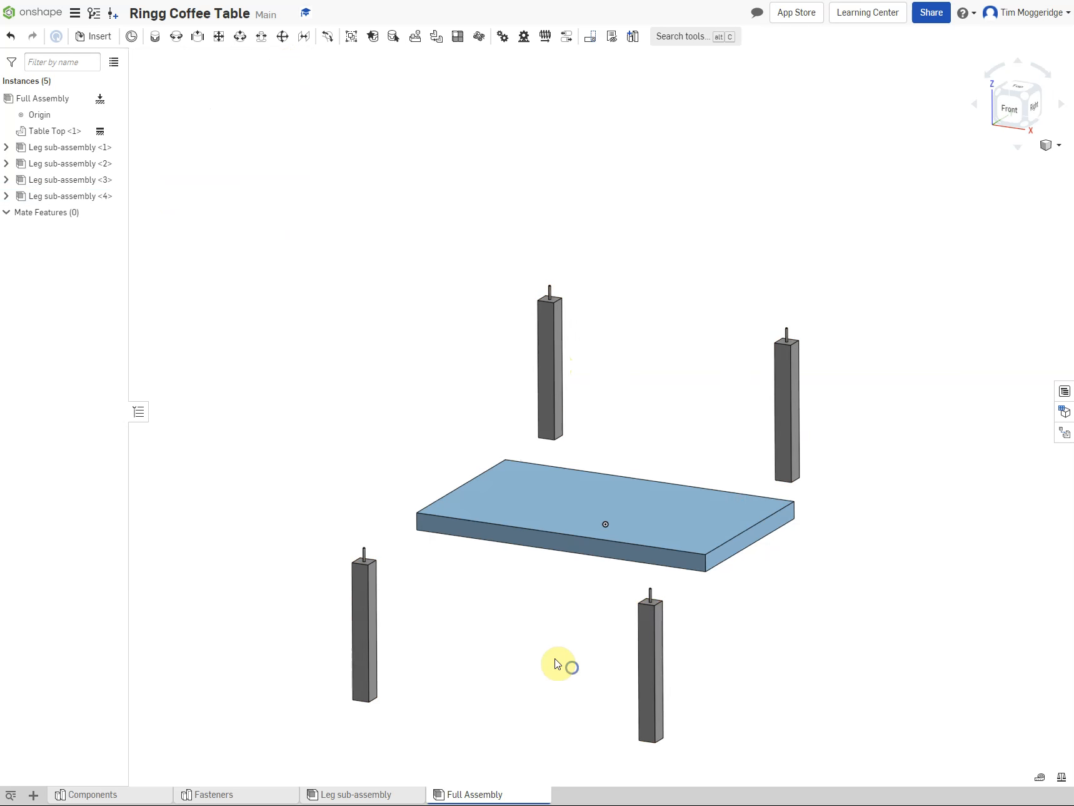
mouse_move(559, 661)
right_mouse_down()
mouse_move(470, 667)
mouse_move(575, 664)
mouse_move(571, 672)
right_mouse_up()
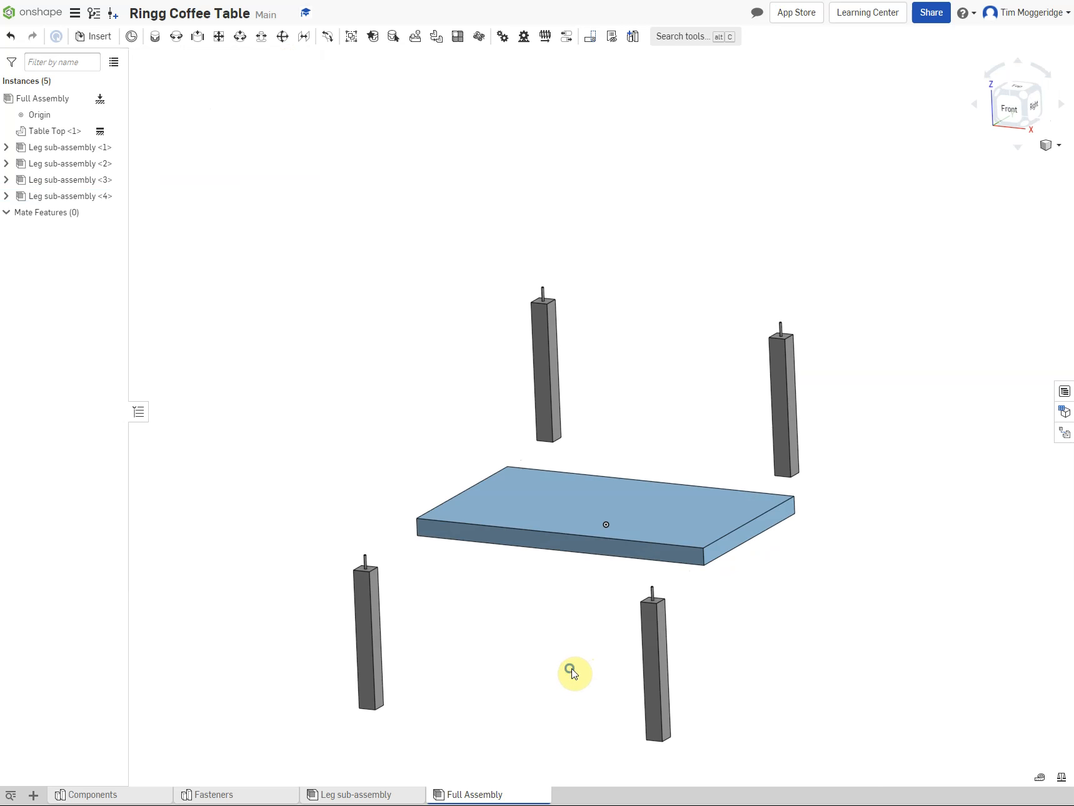
Rotate the leg sub-assembly near the Table Top's back-left corner 180 degrees about its vertical axis
left_click(547, 365)
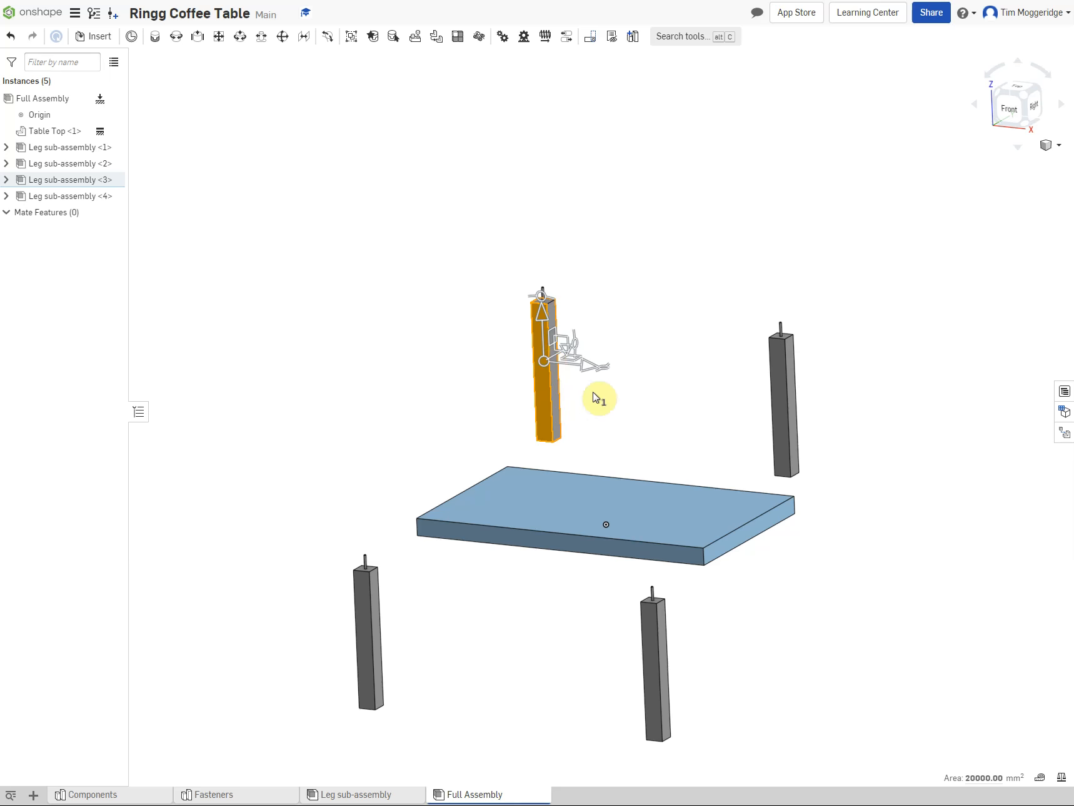
left_click_drag(606, 373, 456, 348)
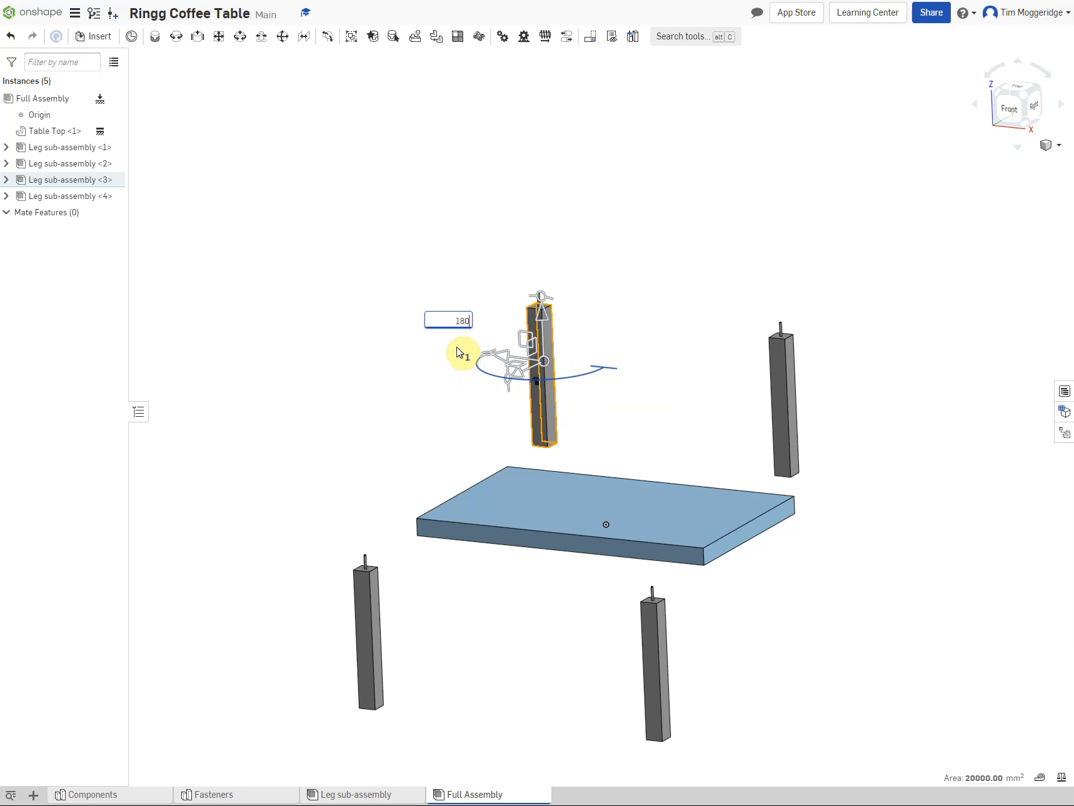
left_click_drag(460, 354, 460, 352)
left_click(670, 323)
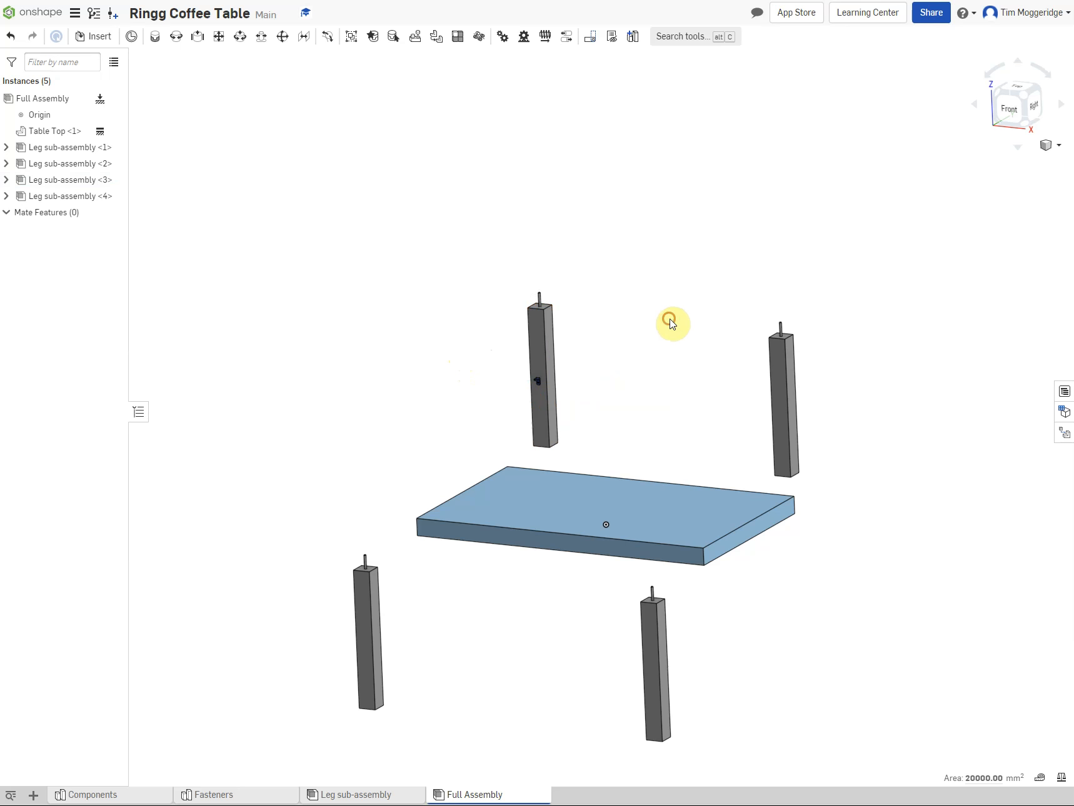
Rotate the leg sub-assembly near the Table Top's back-right corner 180 degrees about its vertical axis
left_click(784, 376)
left_click_drag(839, 382, 697, 369)
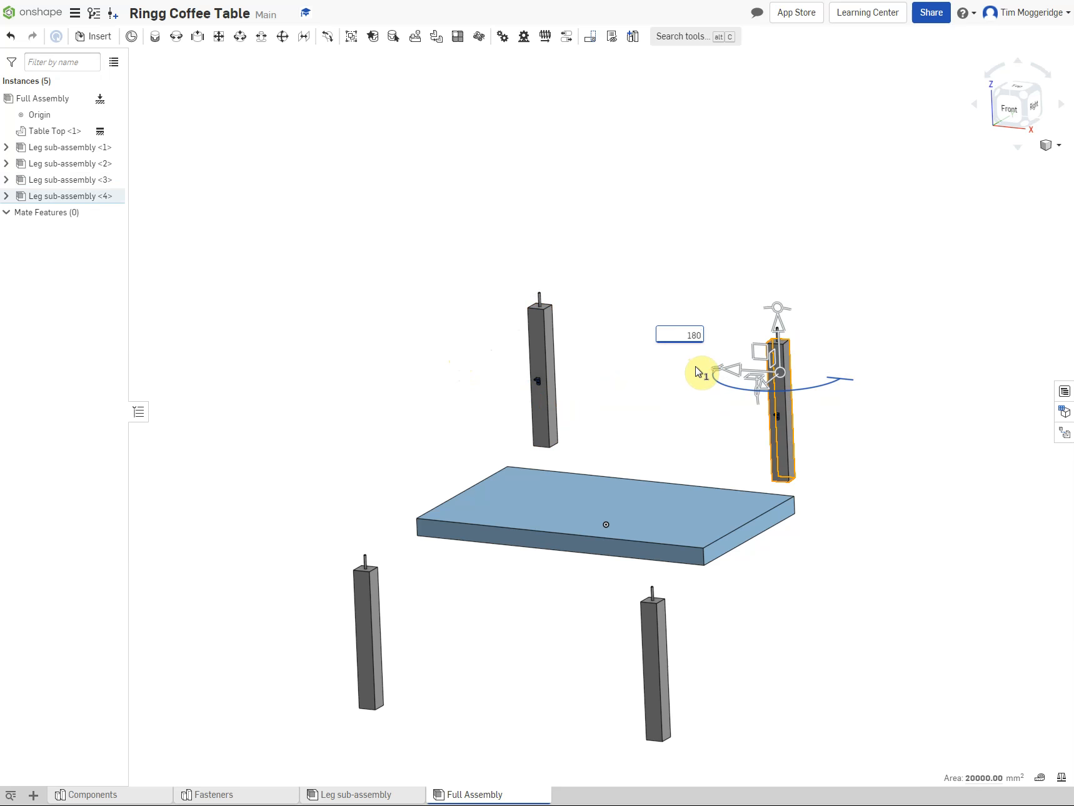
key("Return")
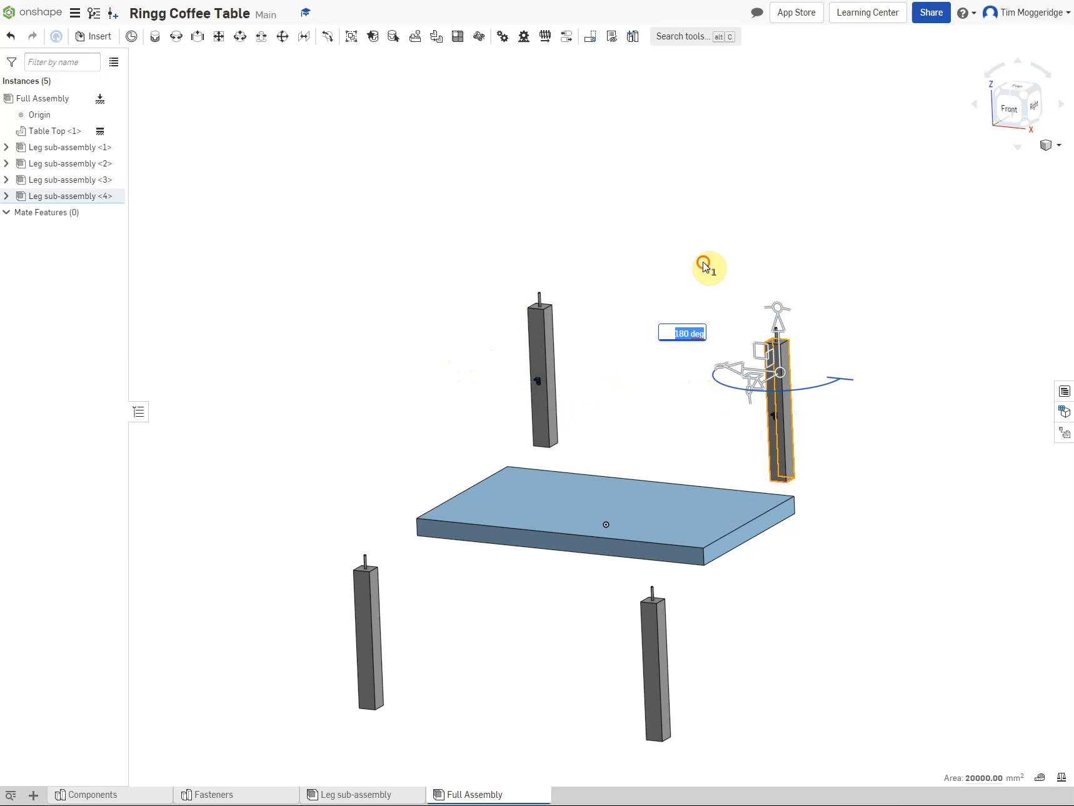
left_click(703, 266)
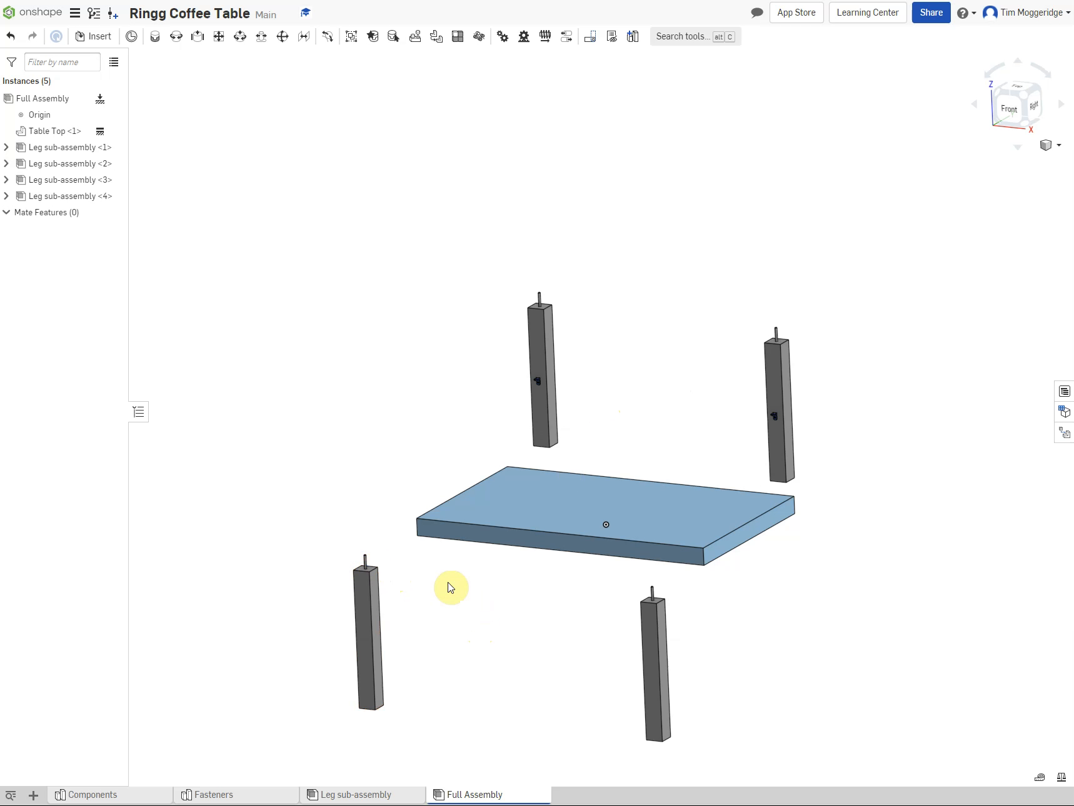
Fasten the front-left leg to the Table Top, mating the underside's front-left hole with the stud hole on the leg's top face
right_click_drag(454, 589, 451, 535)
scroll(449, 533, "up", 5)
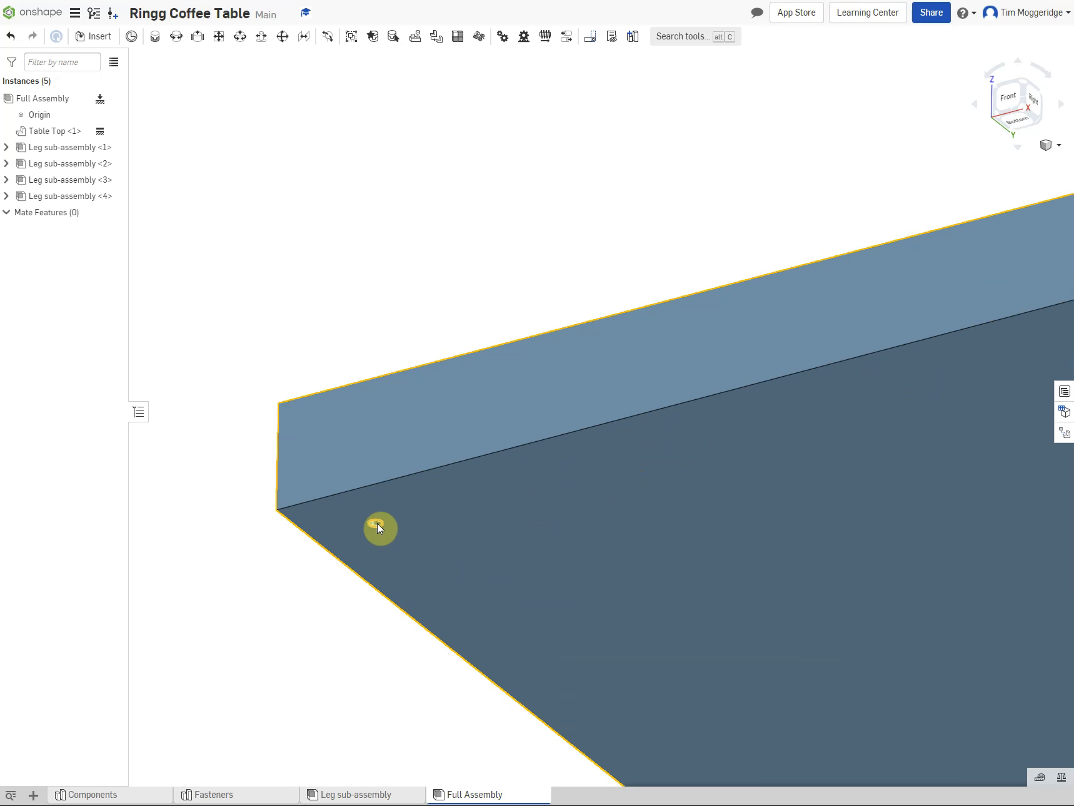
scroll(375, 524, "down", 5)
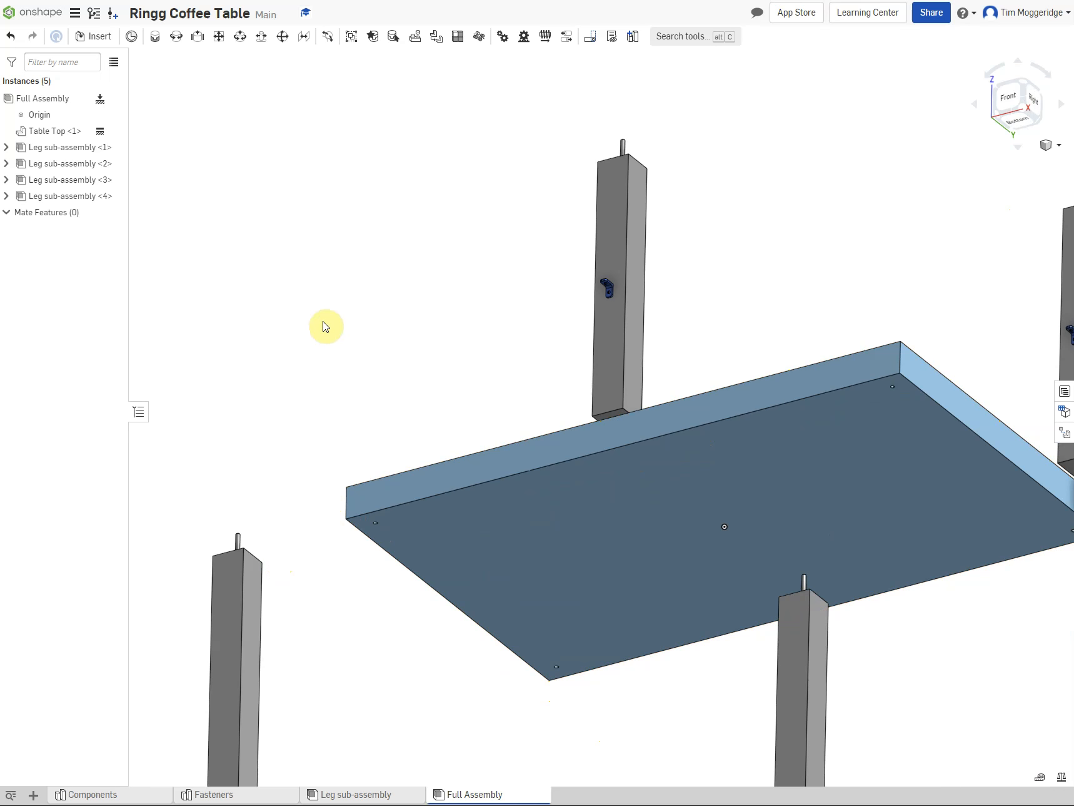
left_click(153, 36)
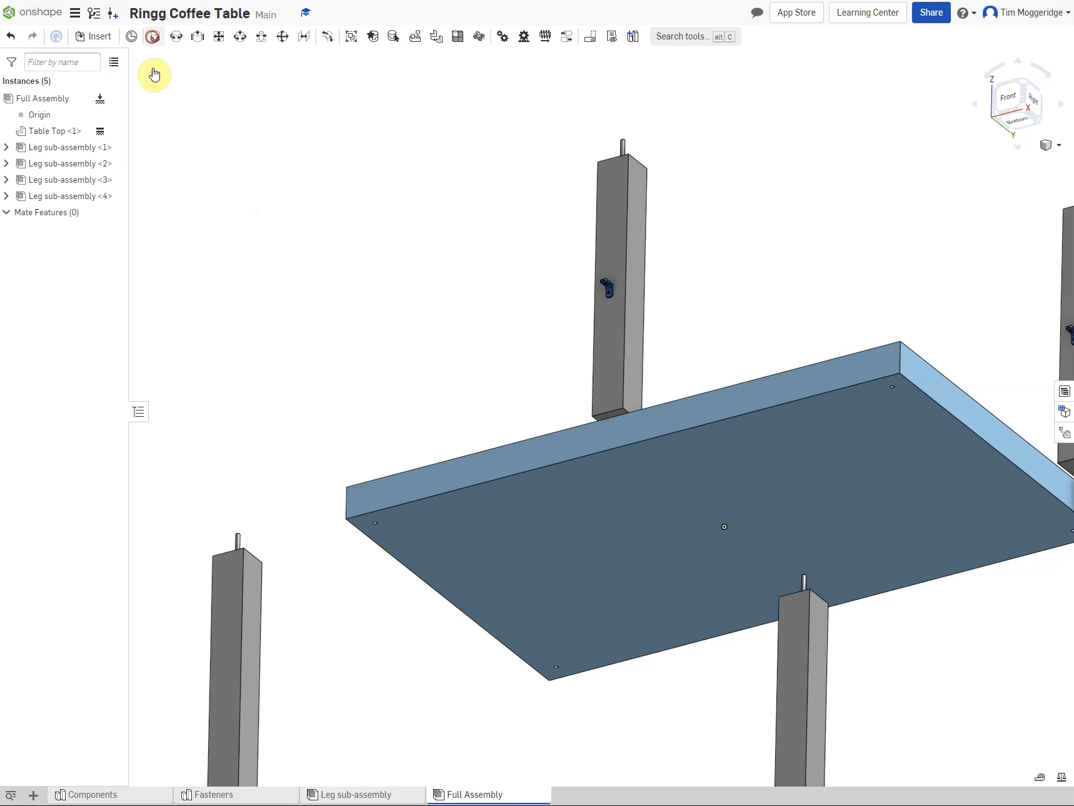
scroll(375, 549, "up", 6)
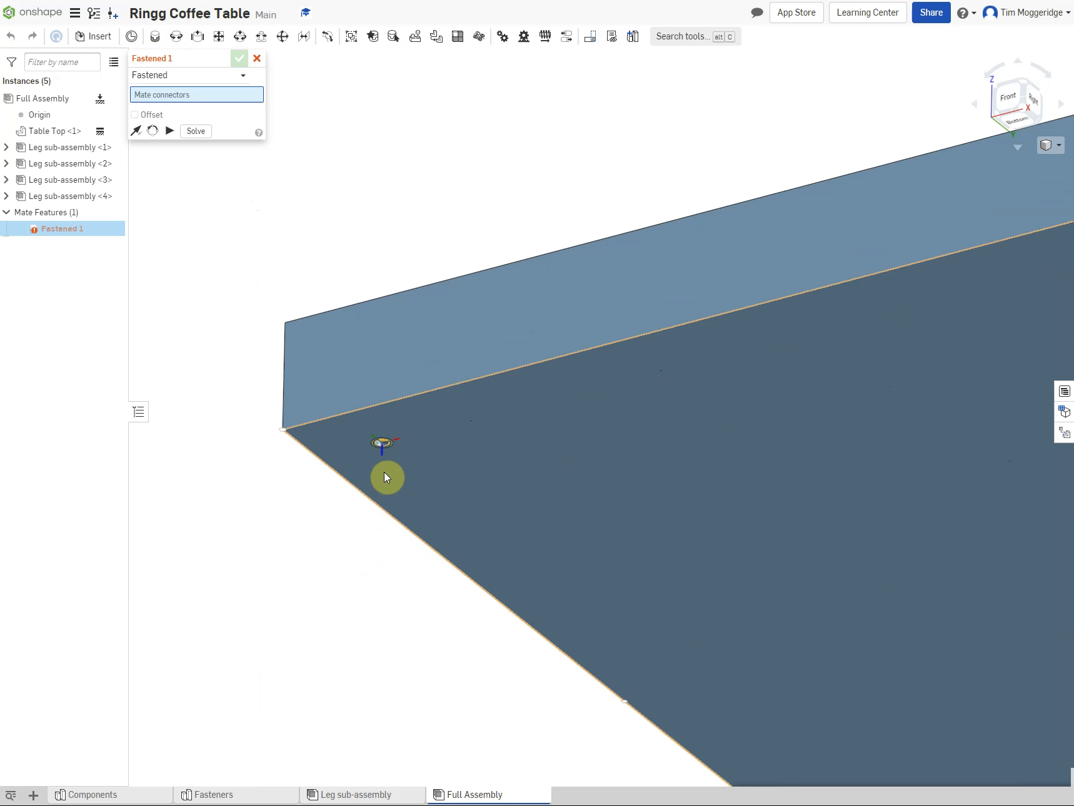
left_click(382, 447)
scroll(341, 509, "down", 6)
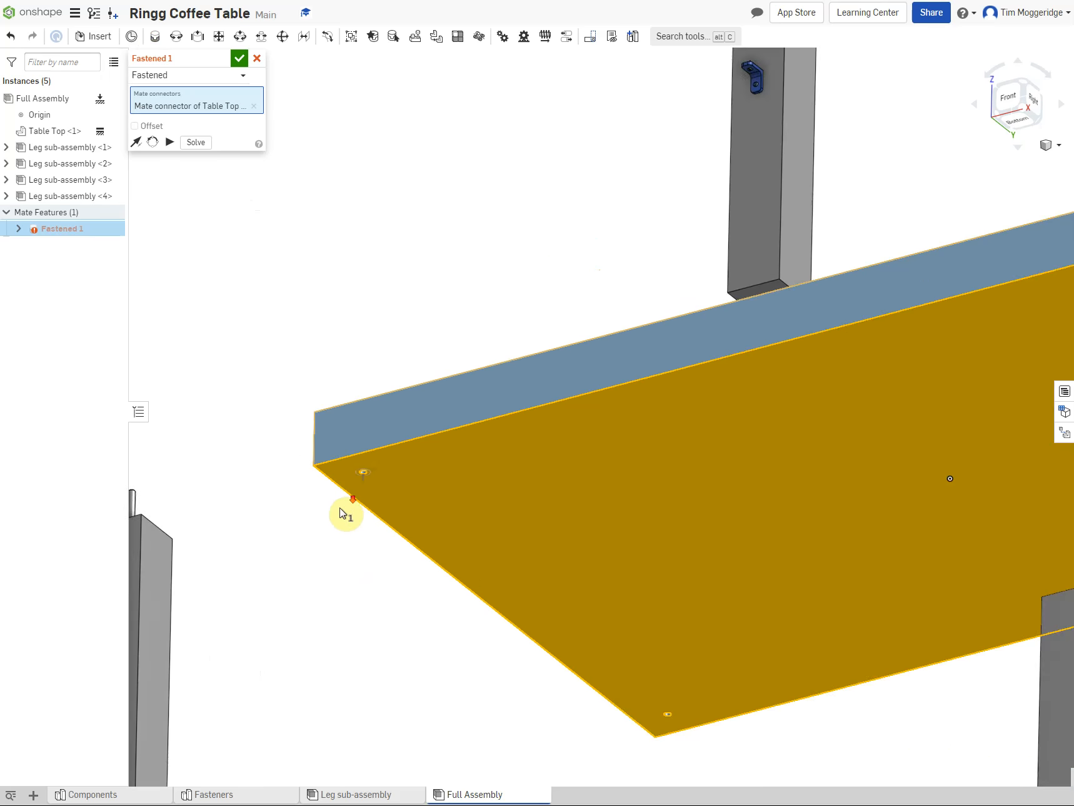
right_click_drag(263, 425, 272, 511)
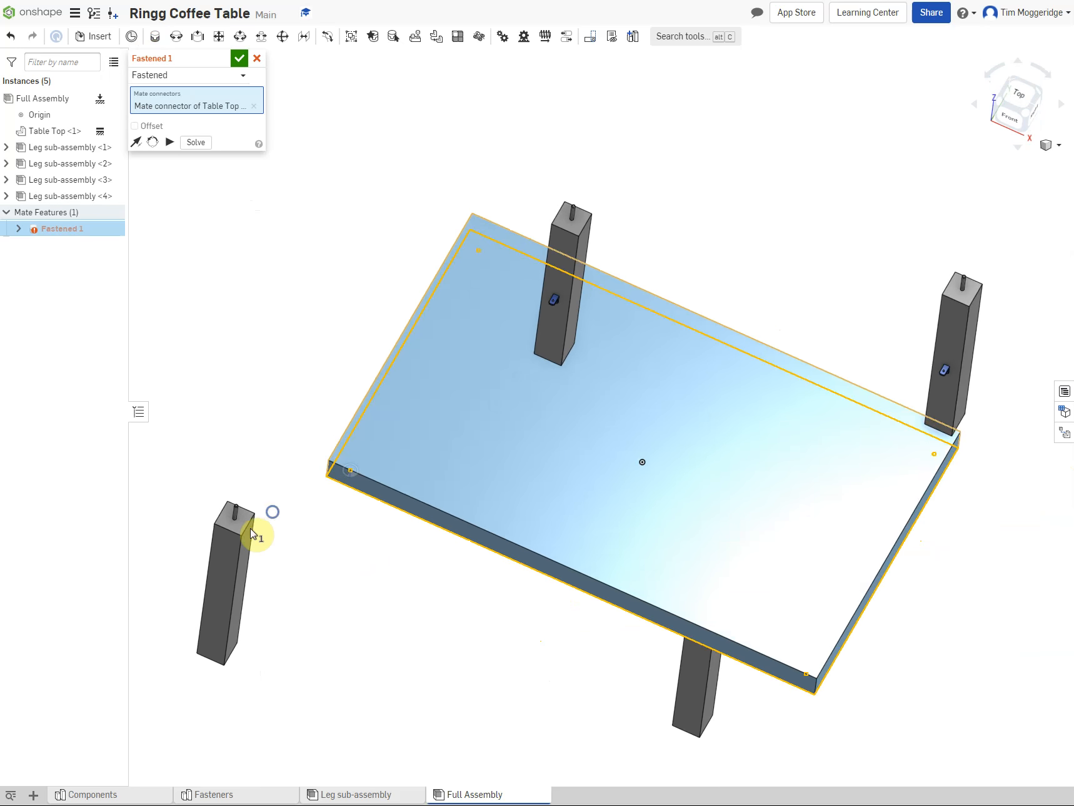
scroll(236, 521, "up", 7)
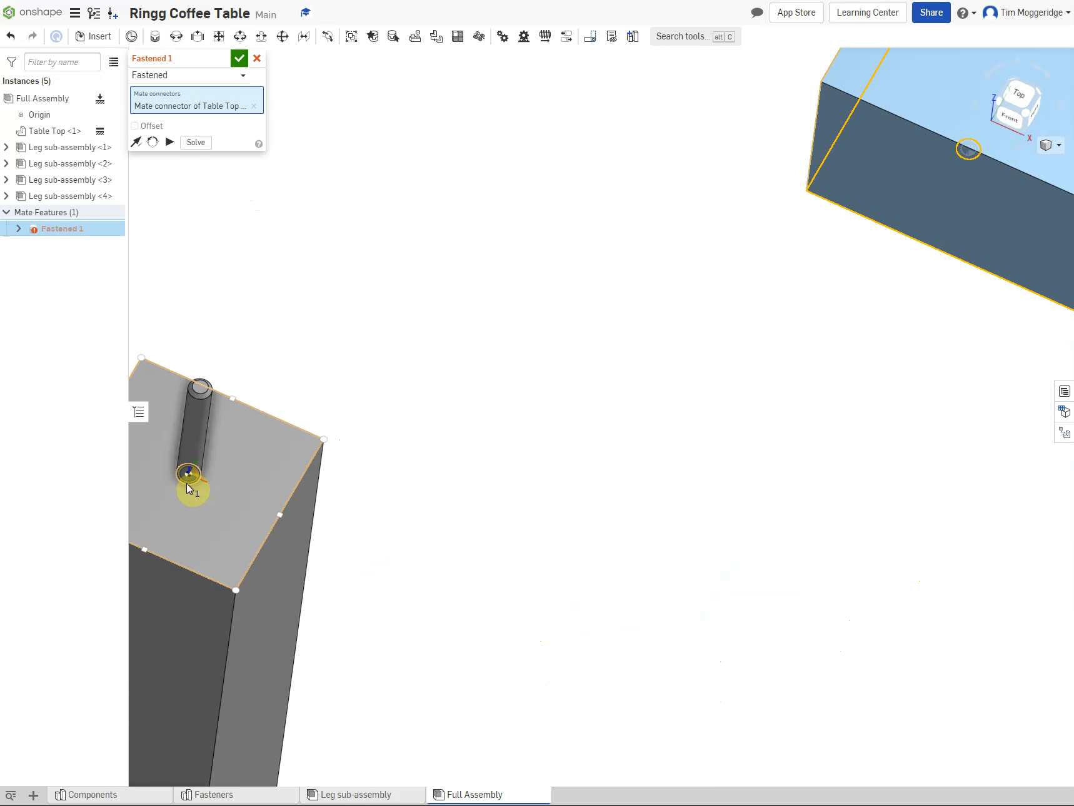
left_click(188, 487)
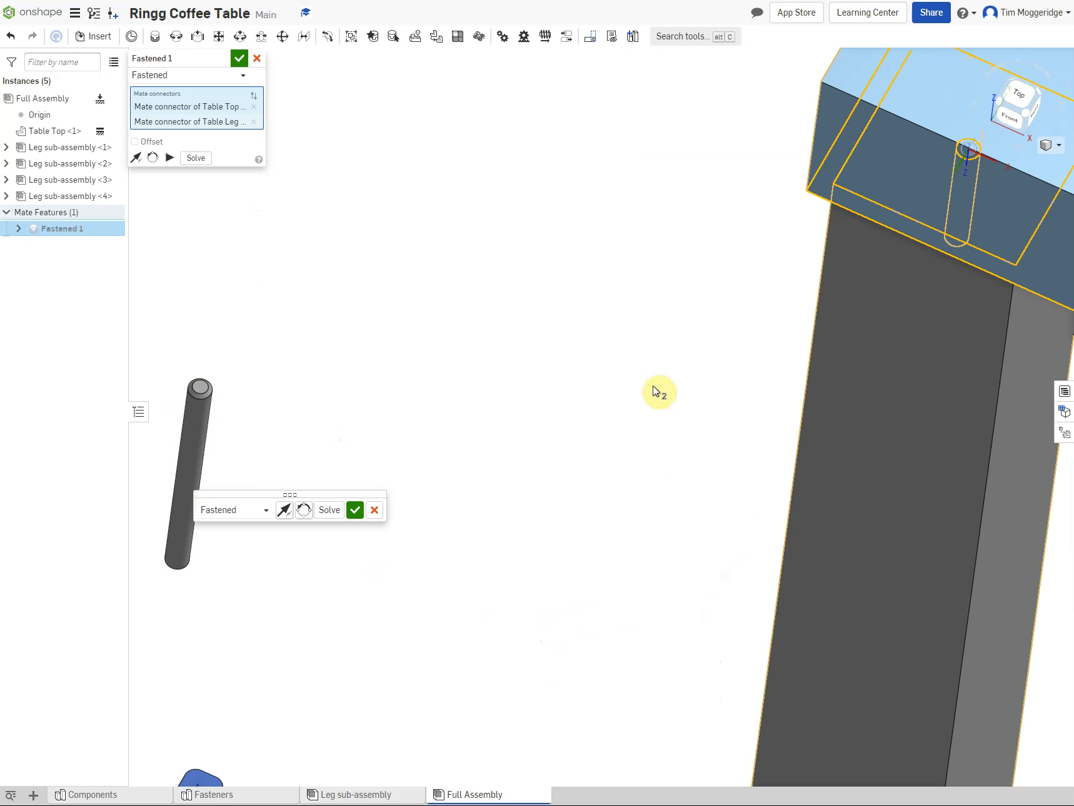
left_click(359, 510)
Fasten the front-right leg to the Table Top, mating the underside's front-right hole with the stud hole on the leg's top face
scroll(580, 431, "down", 5)
scroll(580, 432, "down", 4)
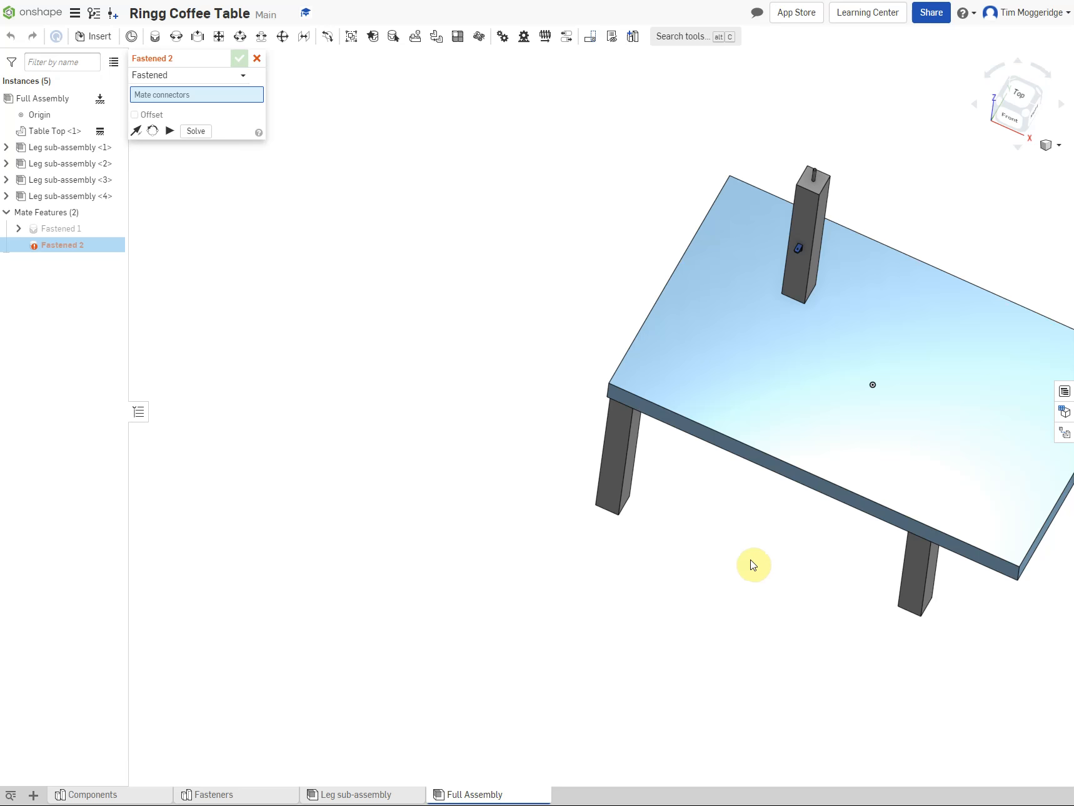
right_click_drag(751, 564, 770, 482)
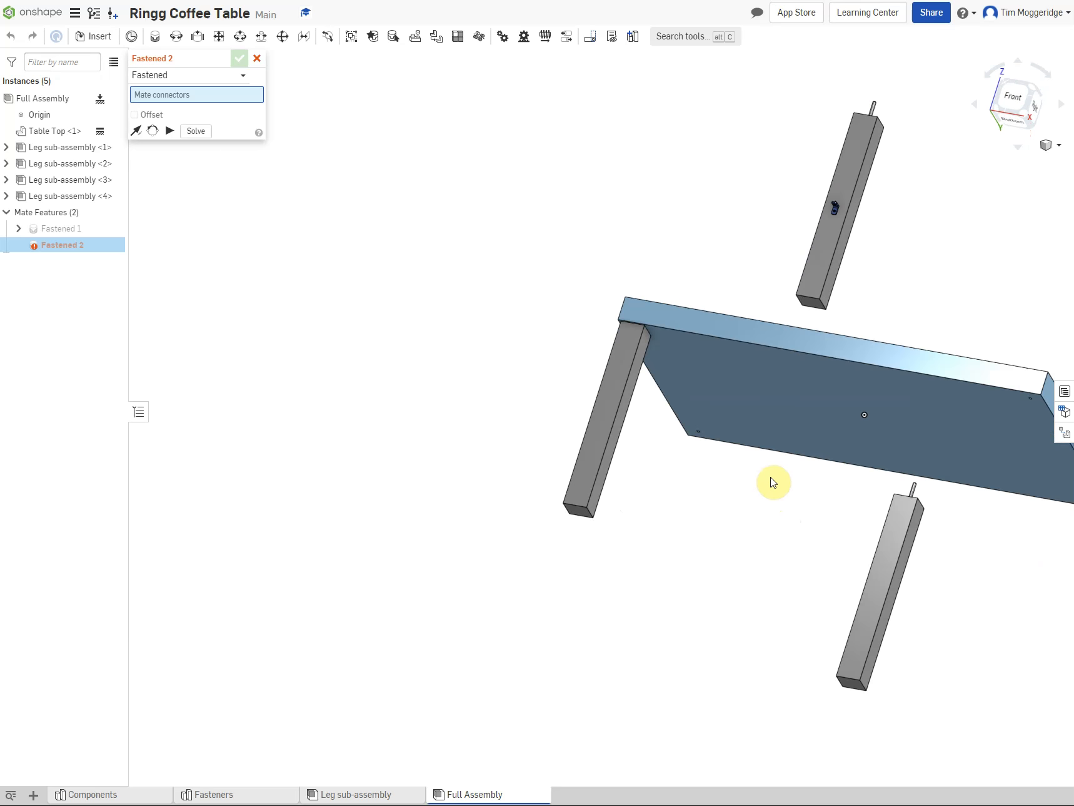
scroll(1009, 439, "up", 4)
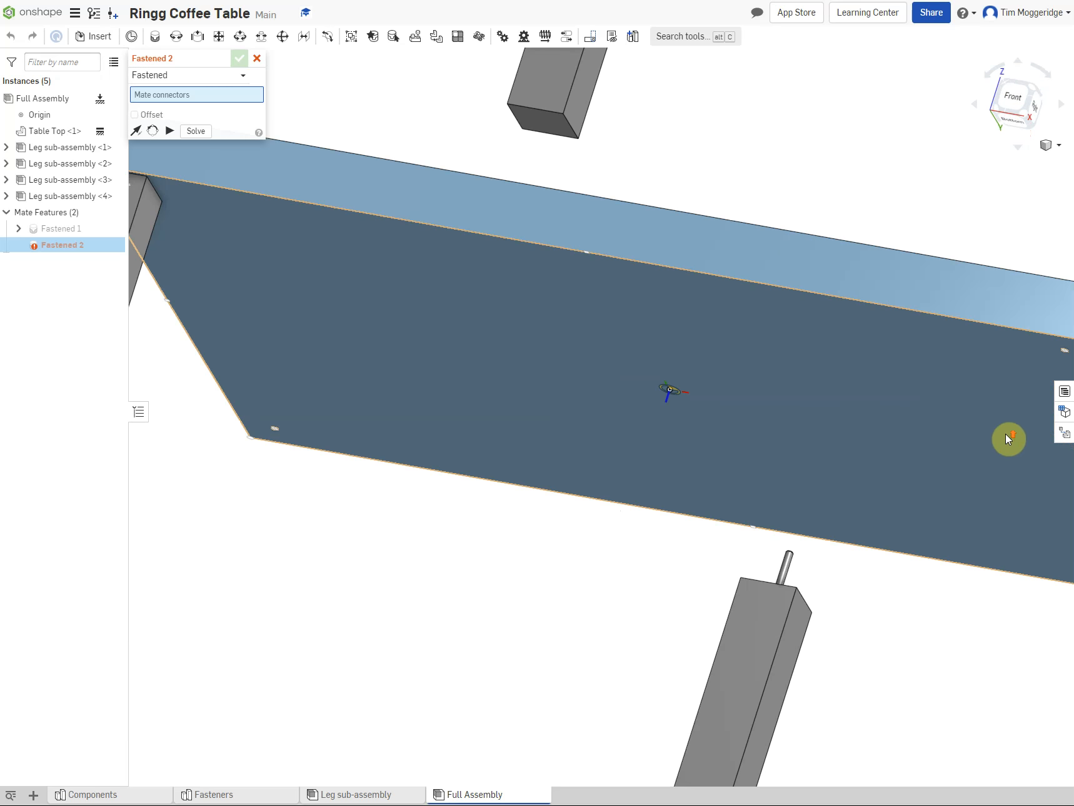
left_click(1063, 362)
right_click_drag(892, 605, 787, 674)
scroll(787, 674, "up", 3)
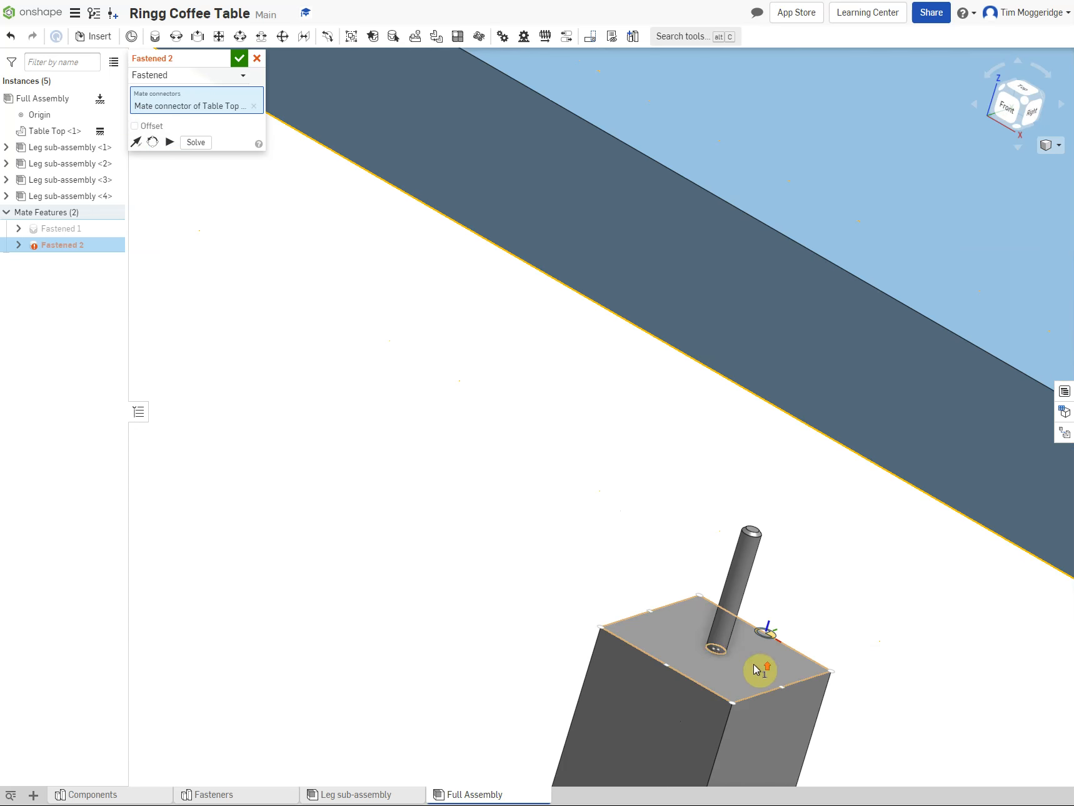
left_click(712, 655)
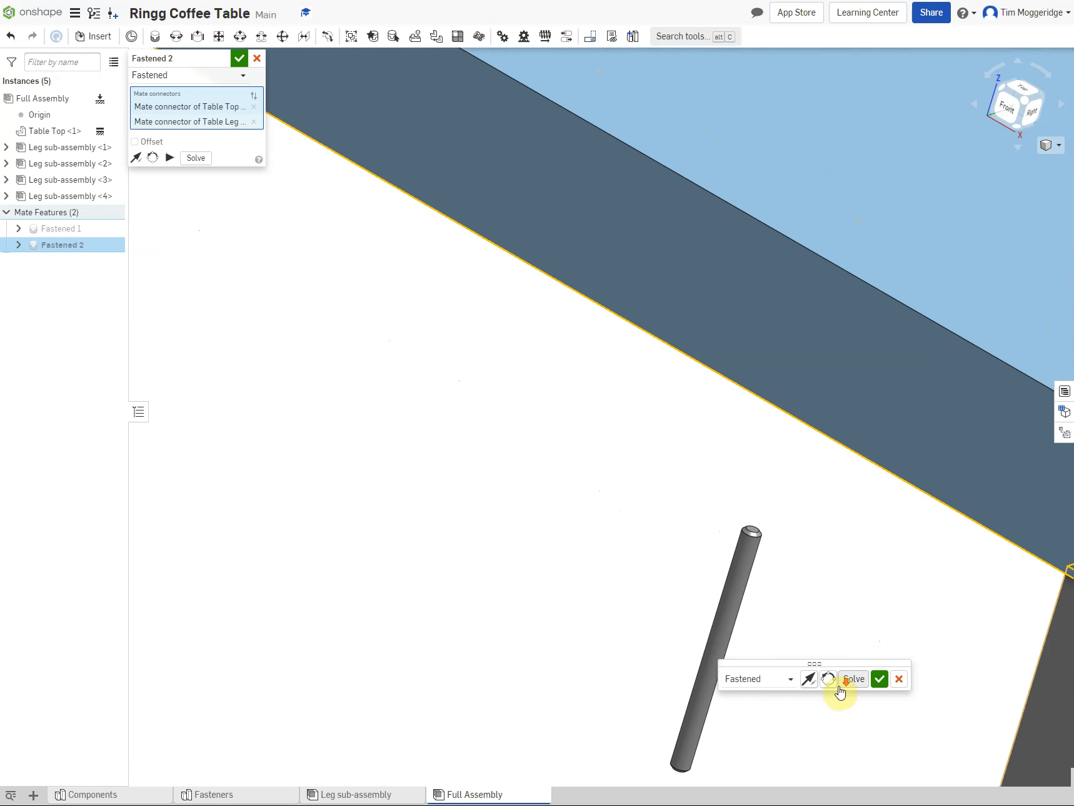
scroll(934, 612, "up", 3)
scroll(938, 613, "down", 5)
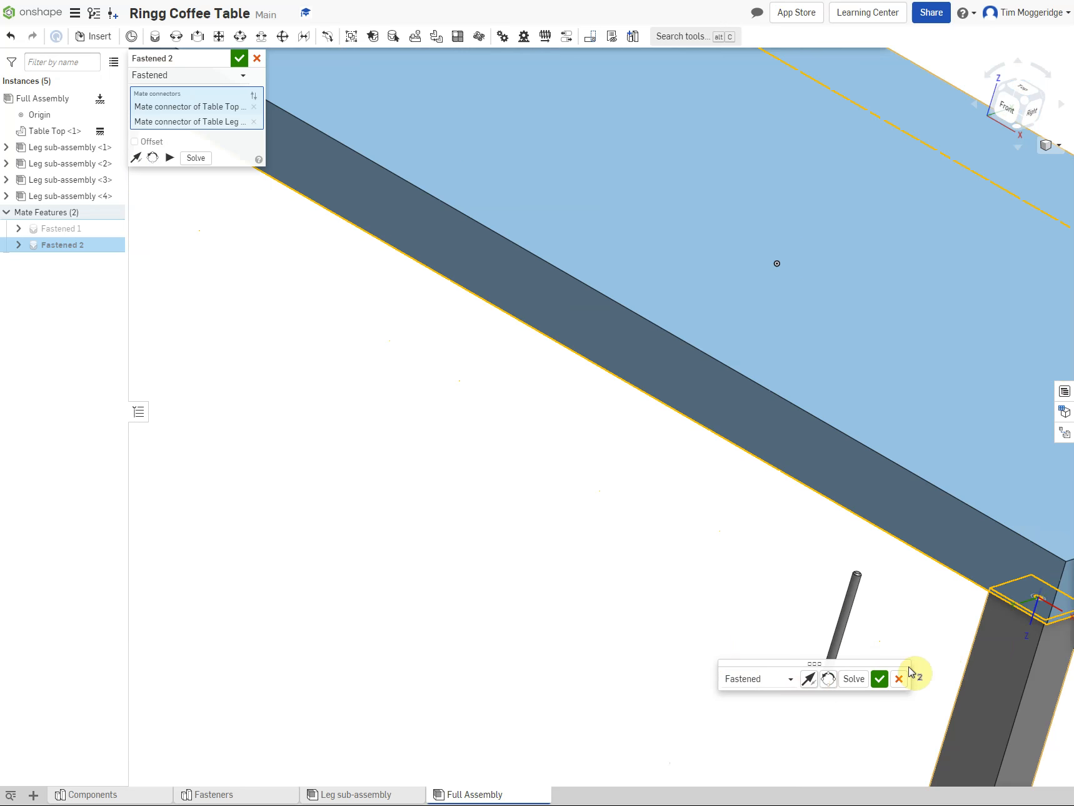
left_click(886, 682)
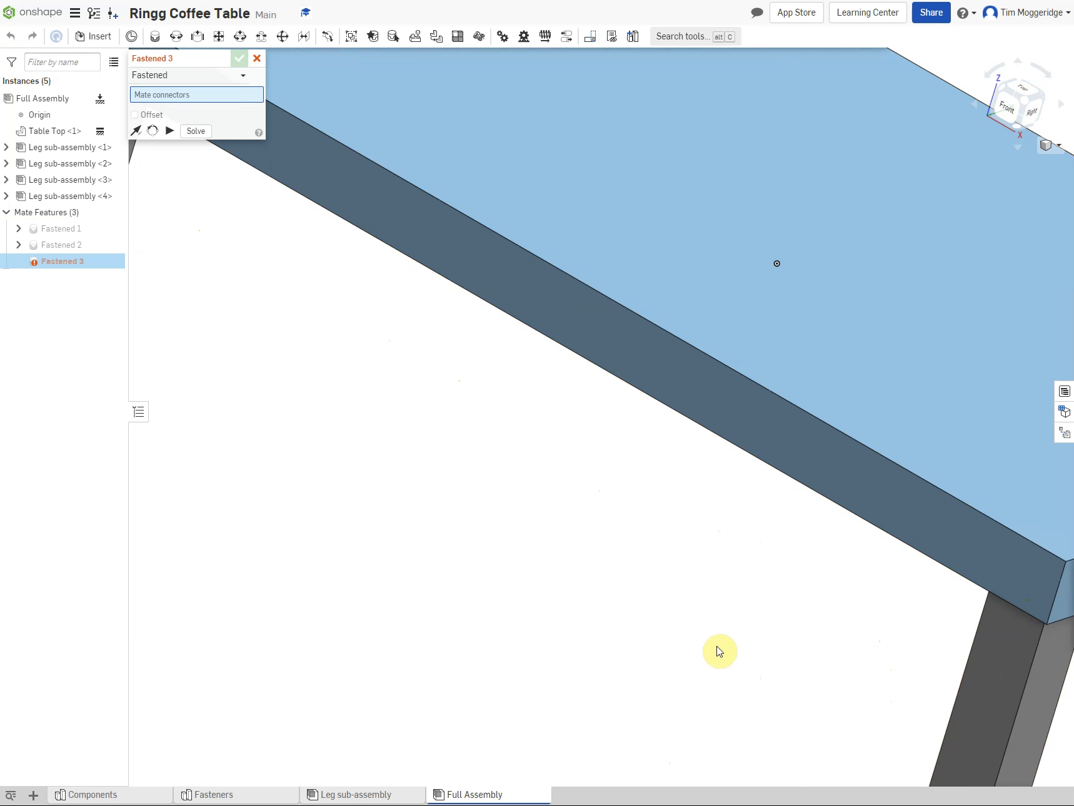
Fasten the back-right leg to the Table Top, mating the stud hole on its top face with the underside's back-right hole
scroll(695, 638, "down", 5)
right_click_drag(982, 651, 970, 649)
scroll(1013, 398, "up", 5)
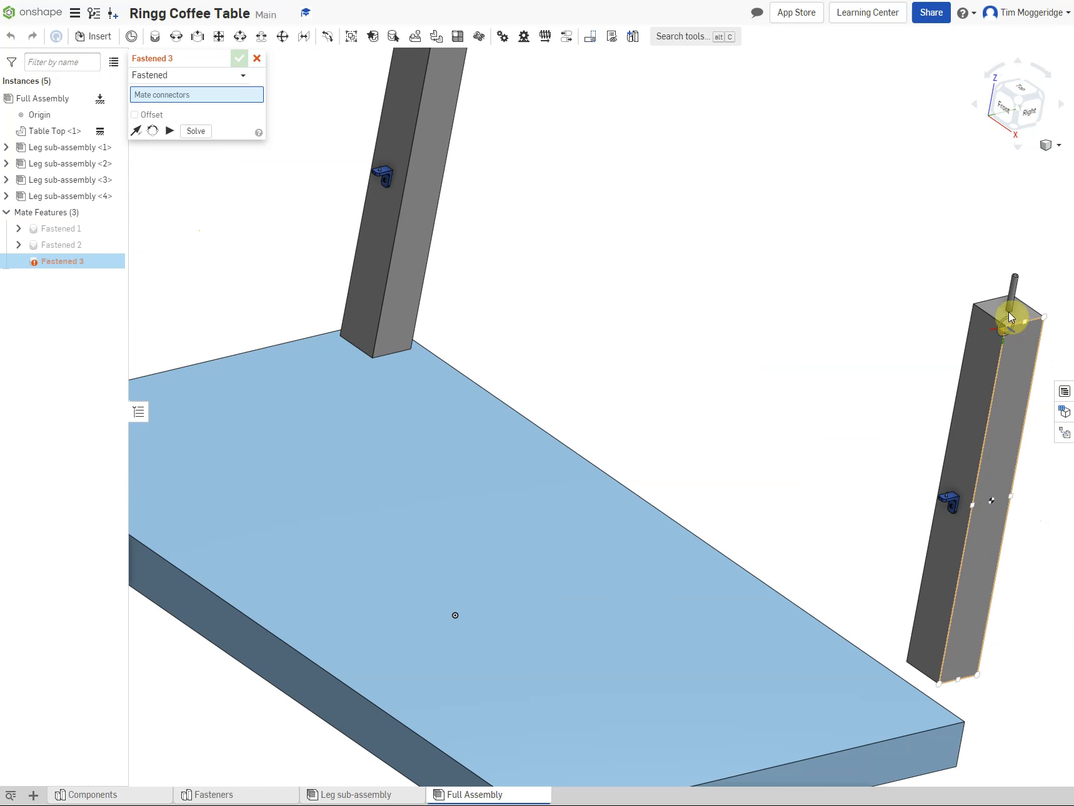
scroll(1011, 308, "up", 4)
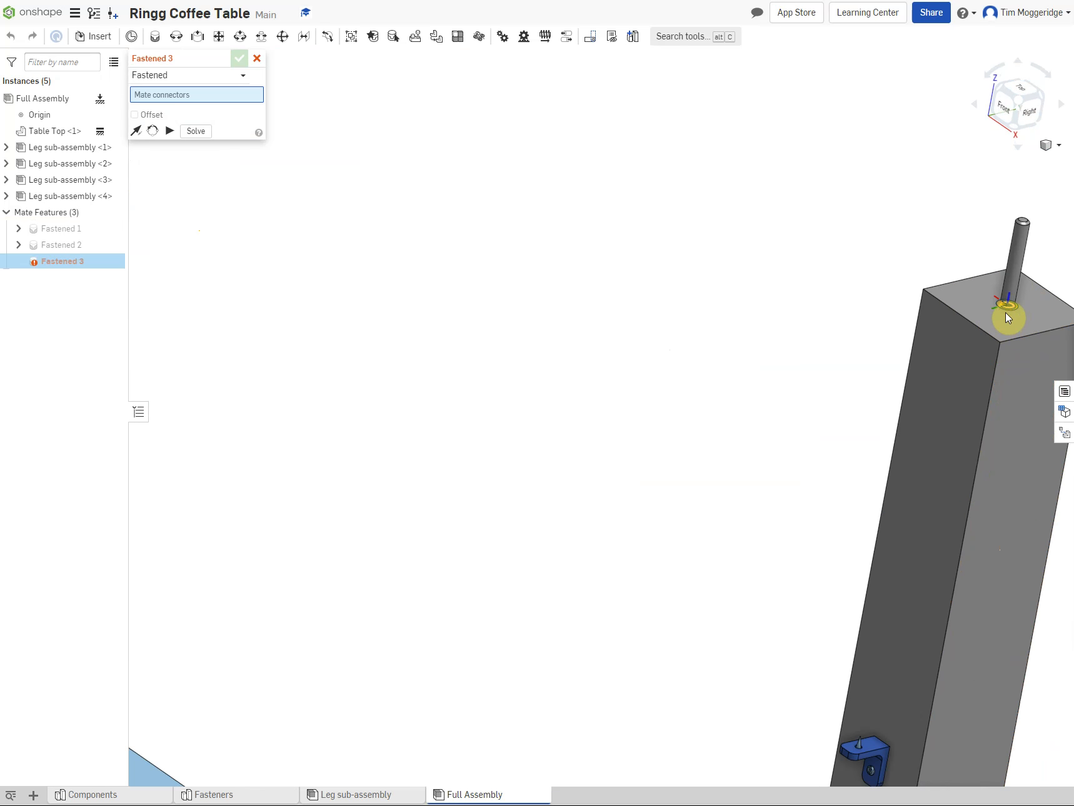
left_click(1006, 311)
scroll(1004, 394, "down", 5)
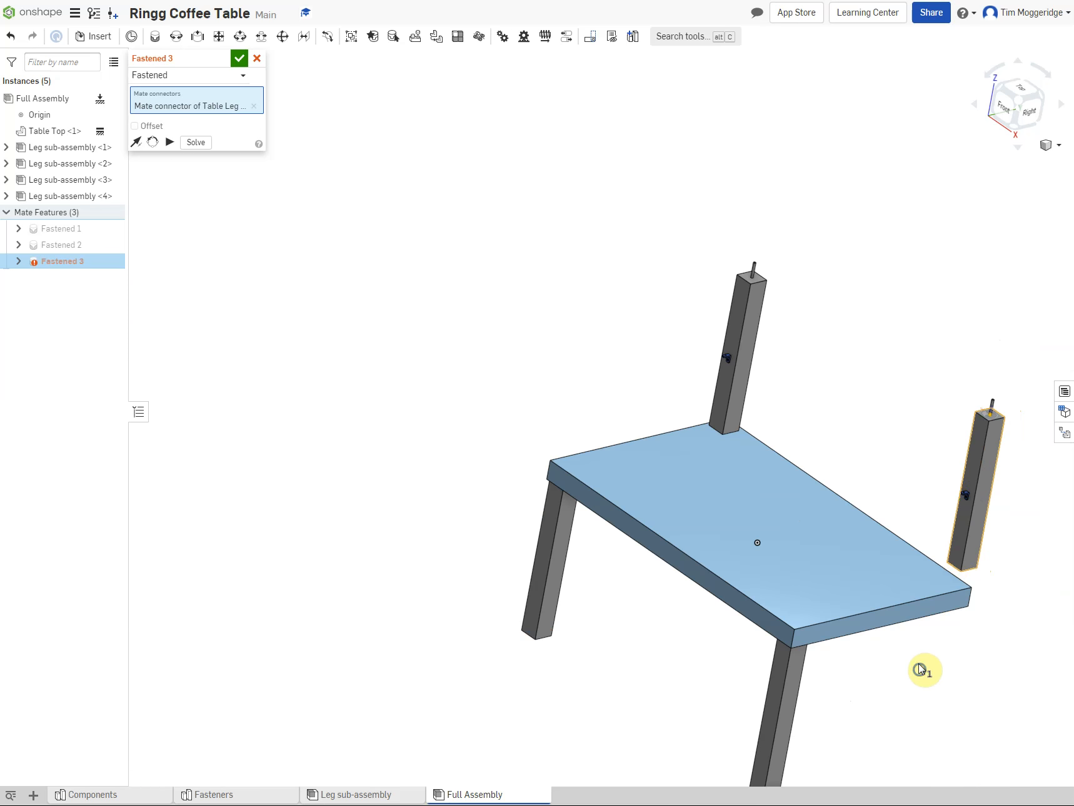
right_click_drag(919, 669, 947, 527)
scroll(949, 523, "up", 6)
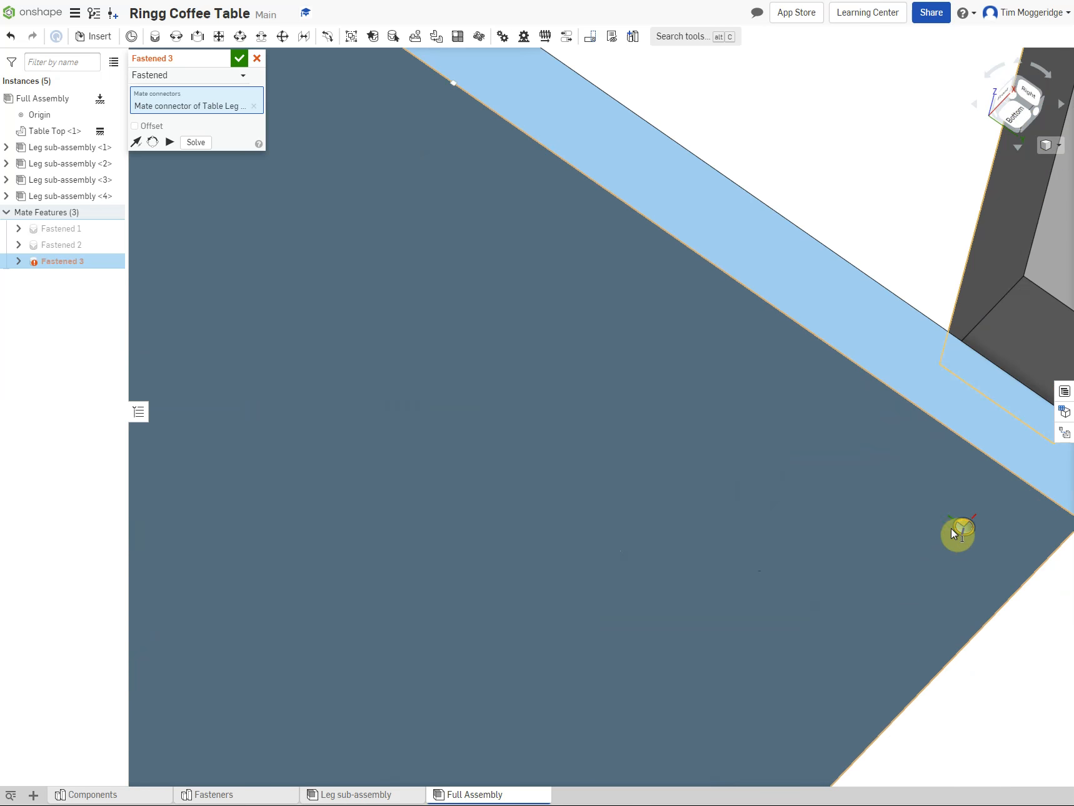
left_click(965, 529)
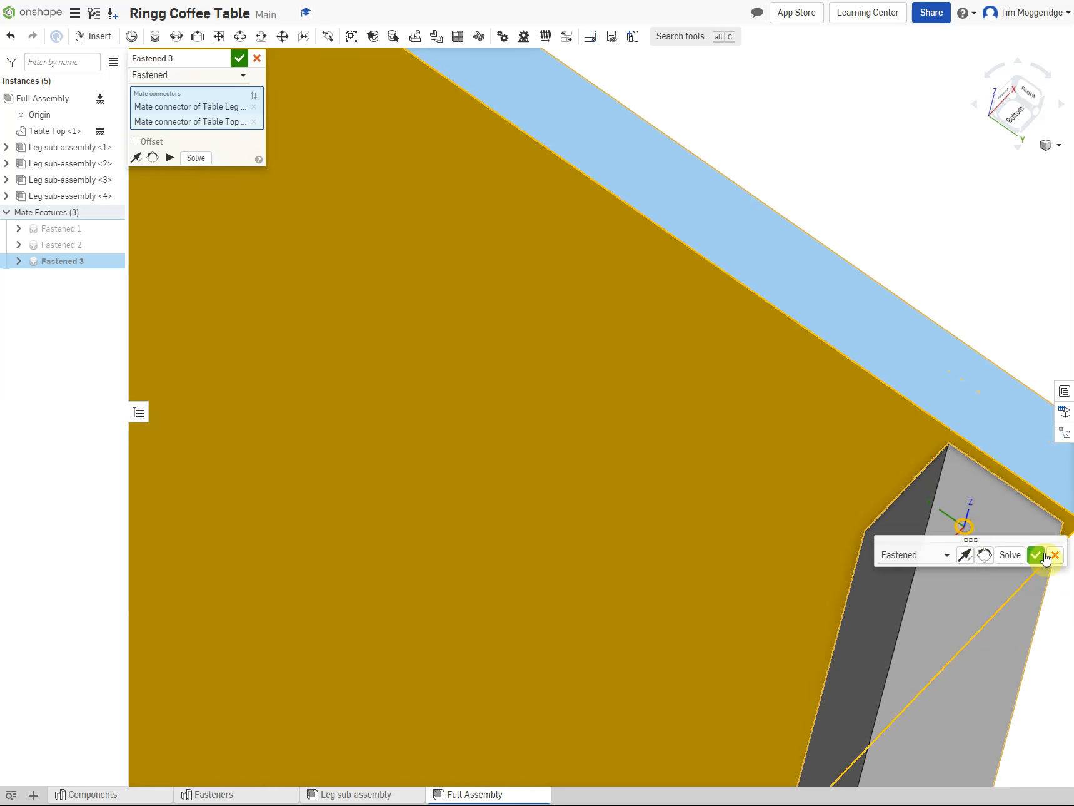
left_click(1037, 555)
Fasten the back-left leg to the Table Top, mating the underside's back-left hole with the mate connector on the leg's stud
scroll(991, 559, "down", 10)
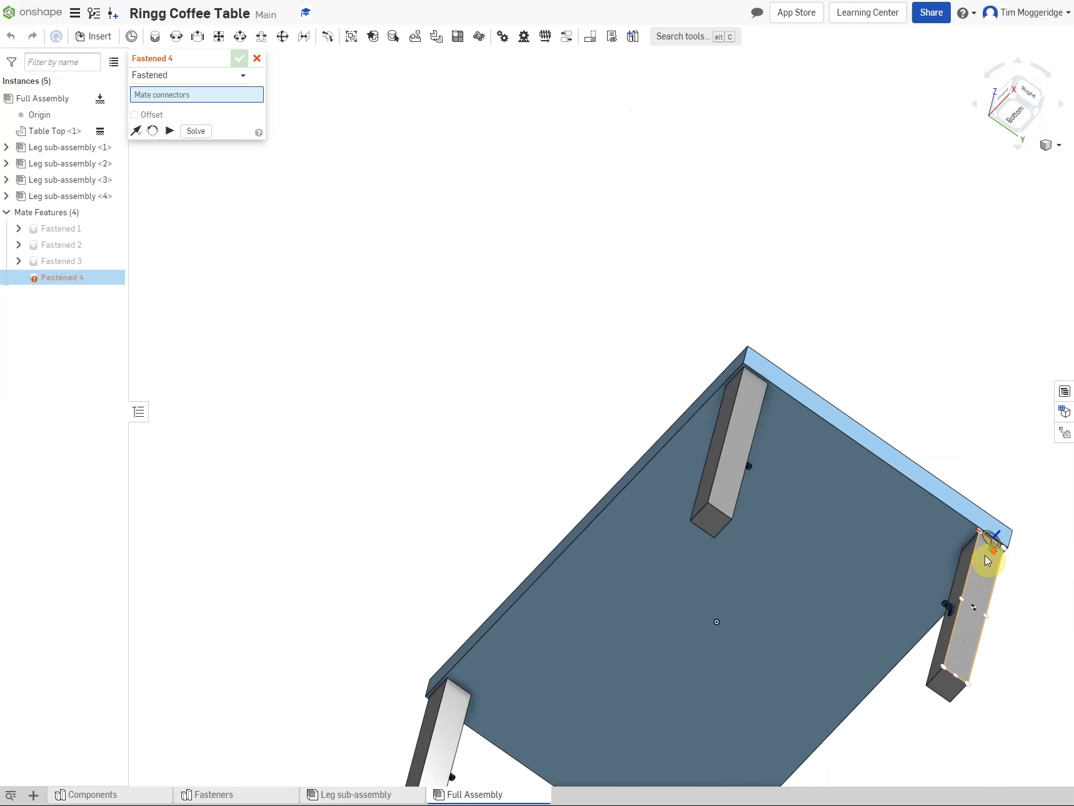
scroll(782, 794, "up", 8)
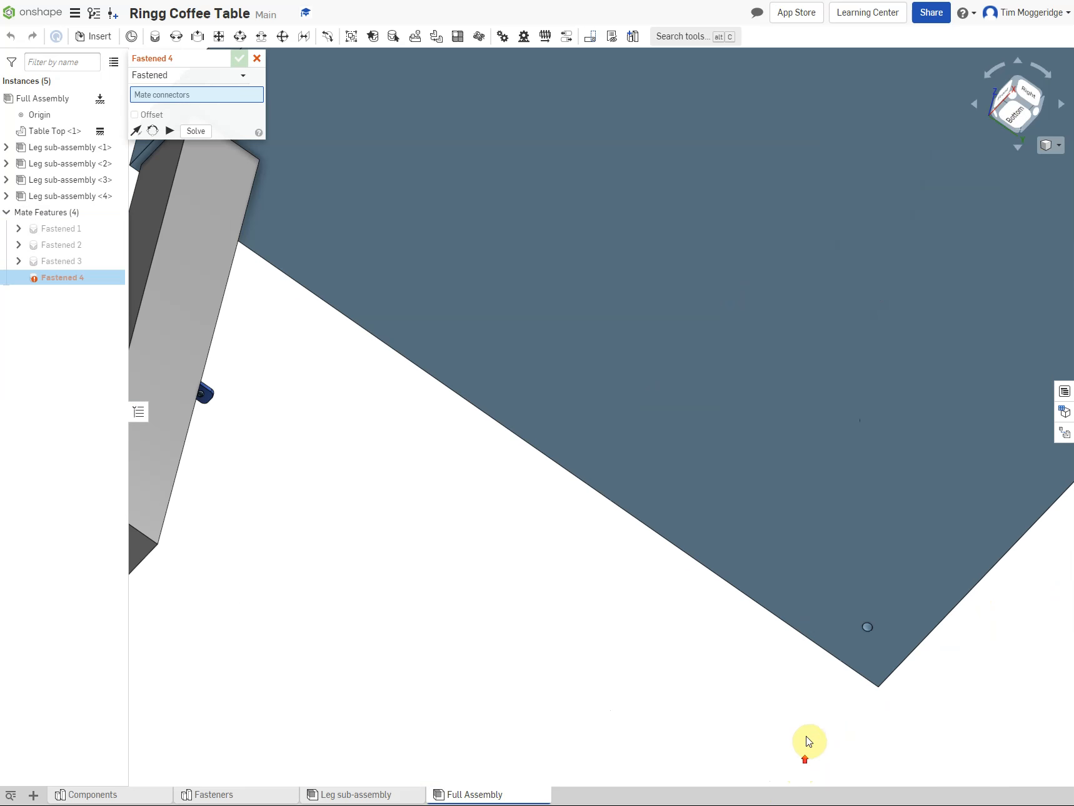
left_click(869, 627)
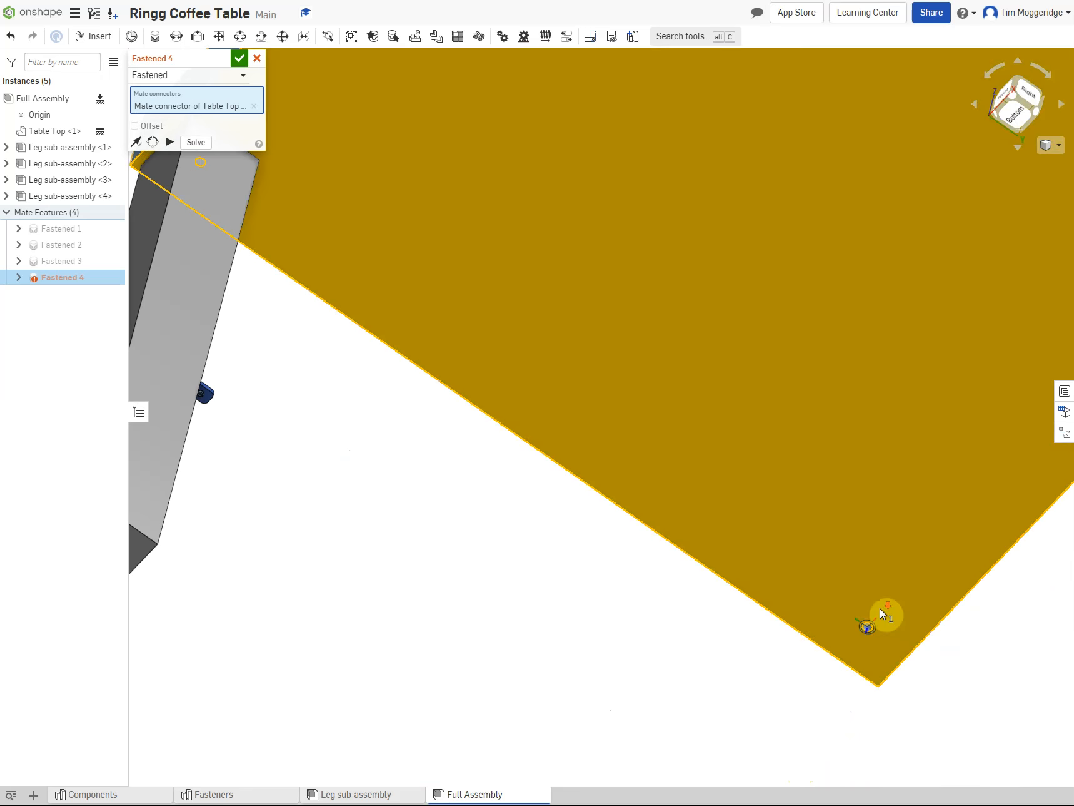
scroll(873, 631, "down", 10)
right_click_drag(882, 448, 828, 489)
scroll(852, 465, "up", 10)
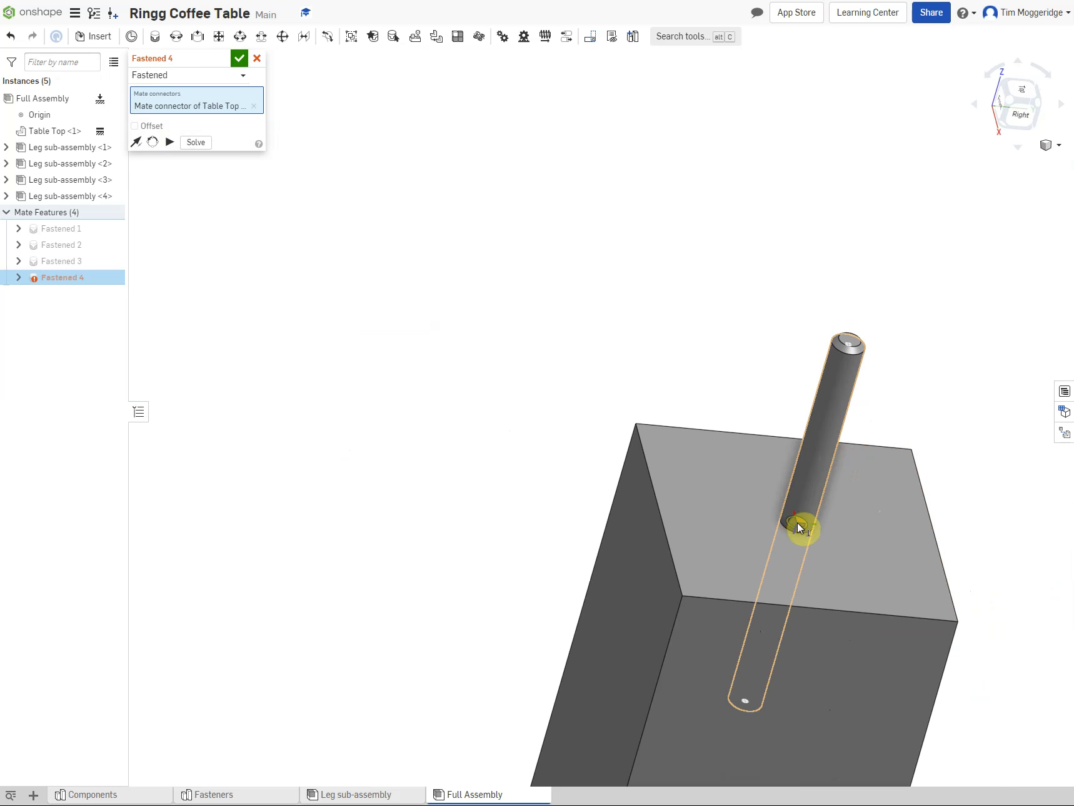
left_click(798, 521)
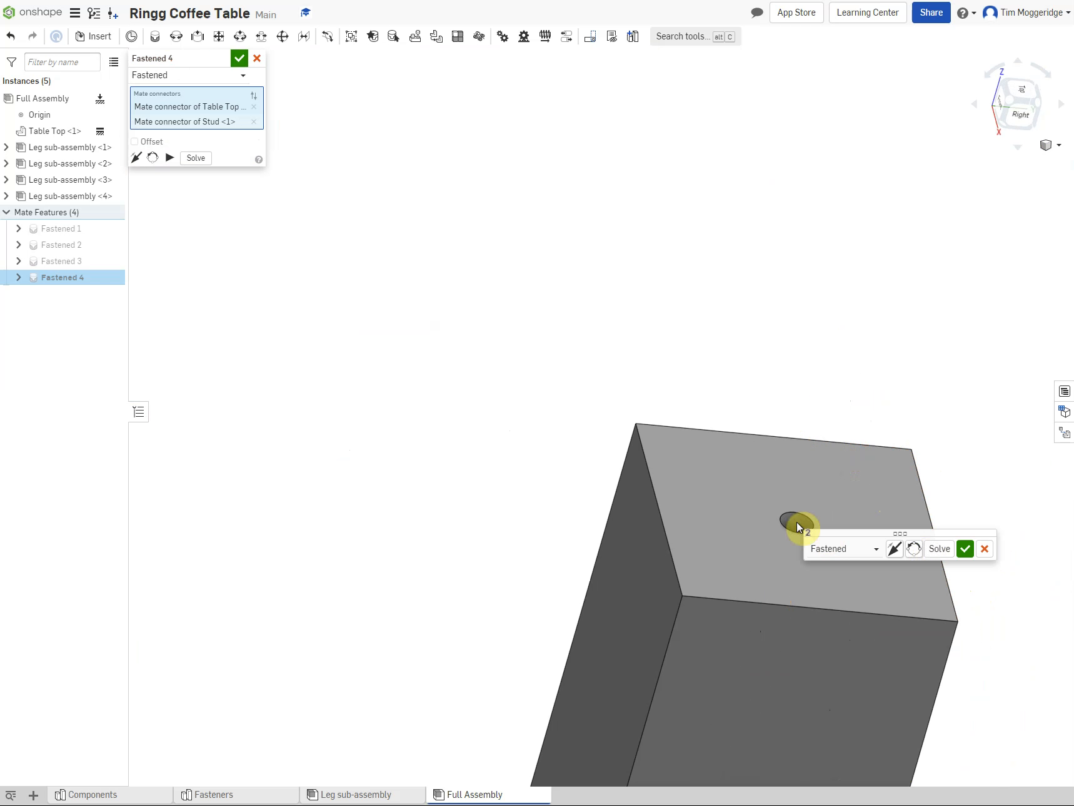
left_click(965, 549)
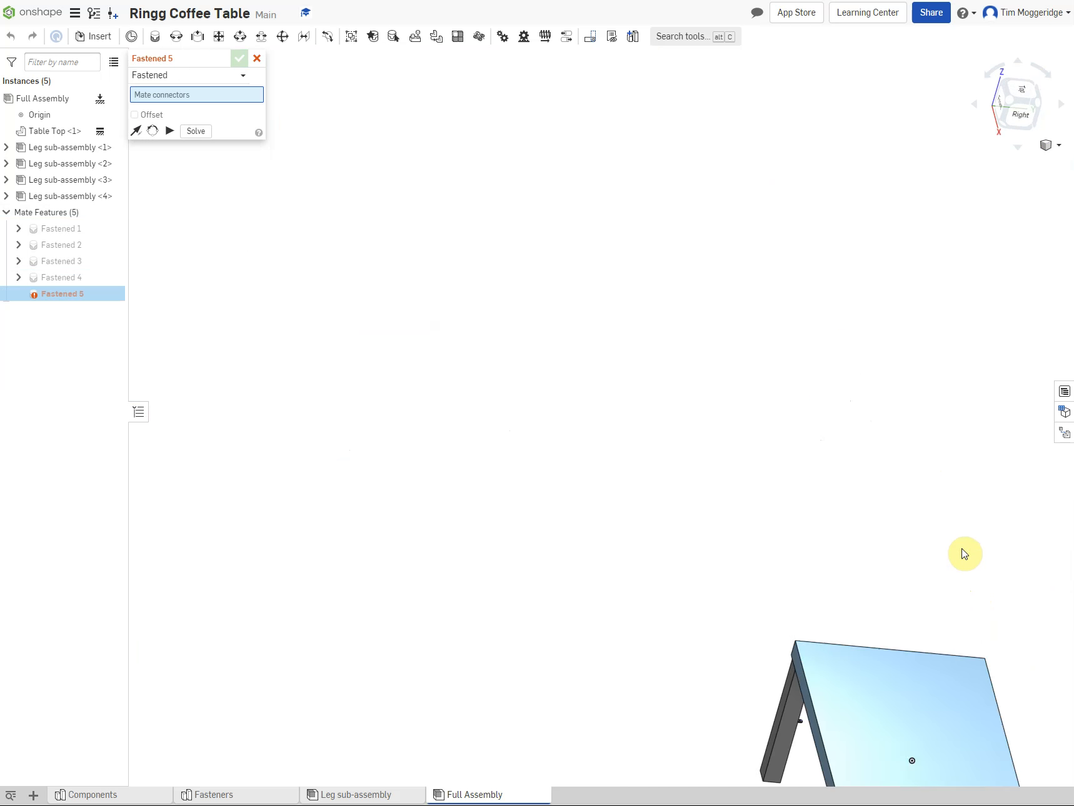
Leave the Fastened mate command without adding another mate and fit the whole table in the view from above the front
scroll(963, 553, "down", 5)
right_click_drag(899, 552, 852, 658)
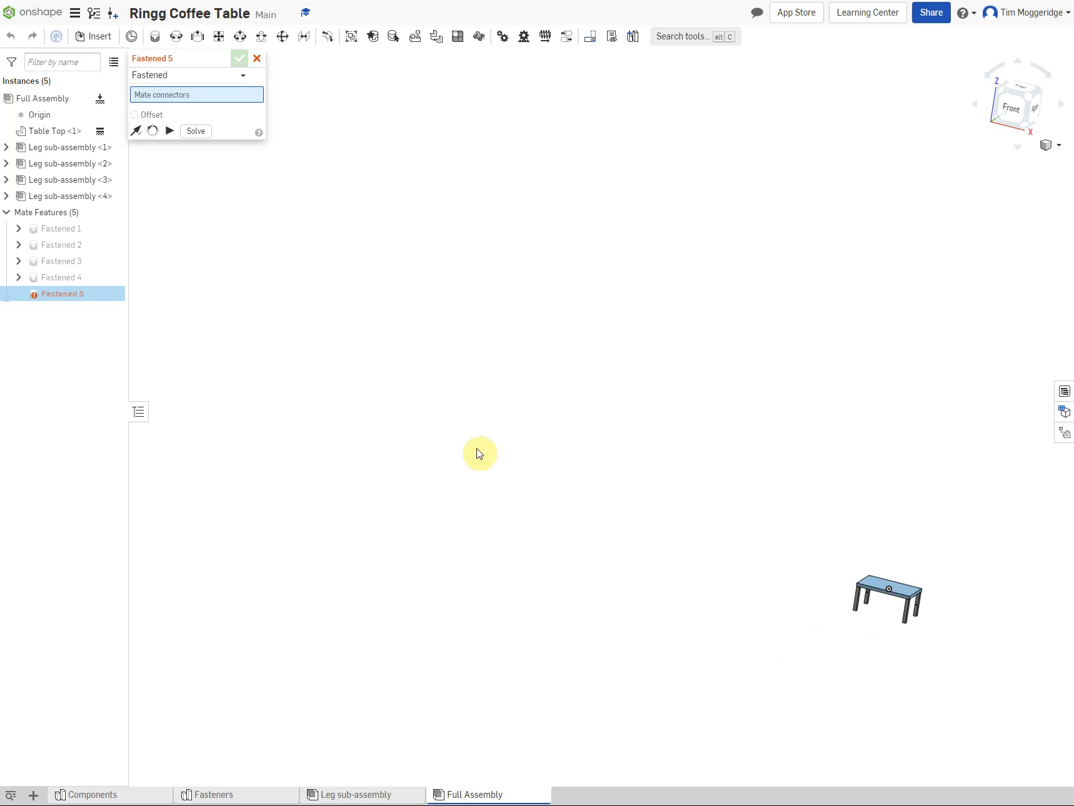
left_click(257, 59)
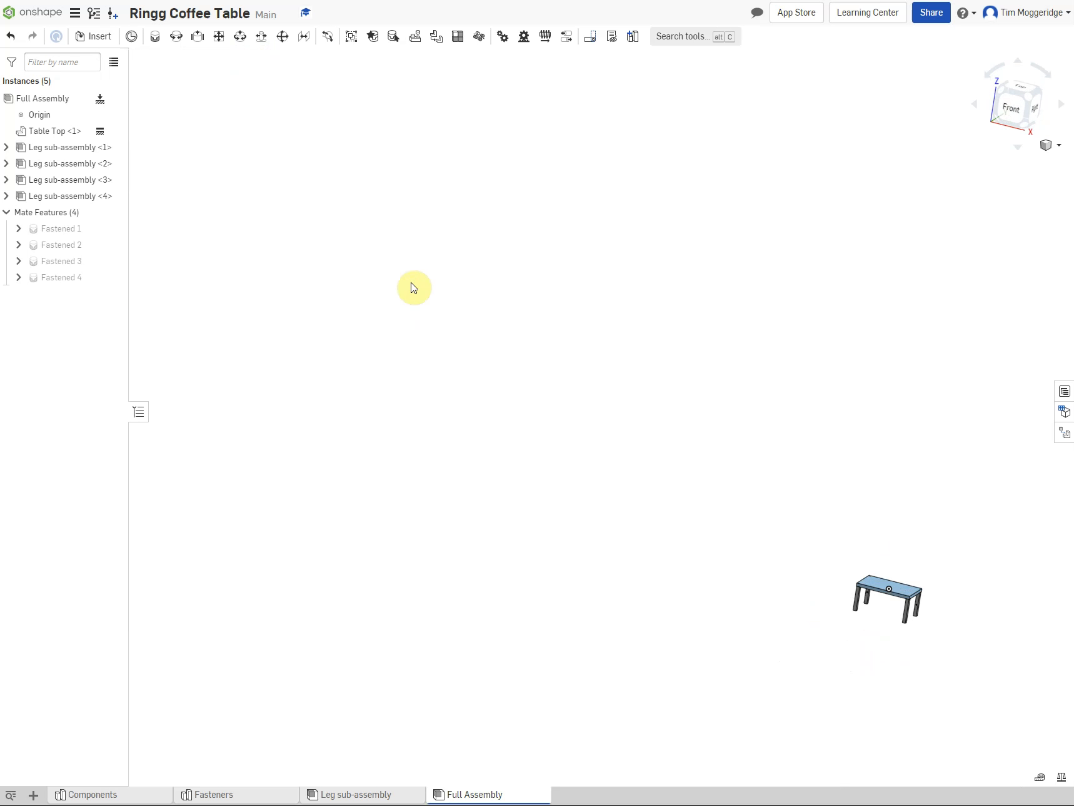
right_click(411, 287)
left_click(431, 319)
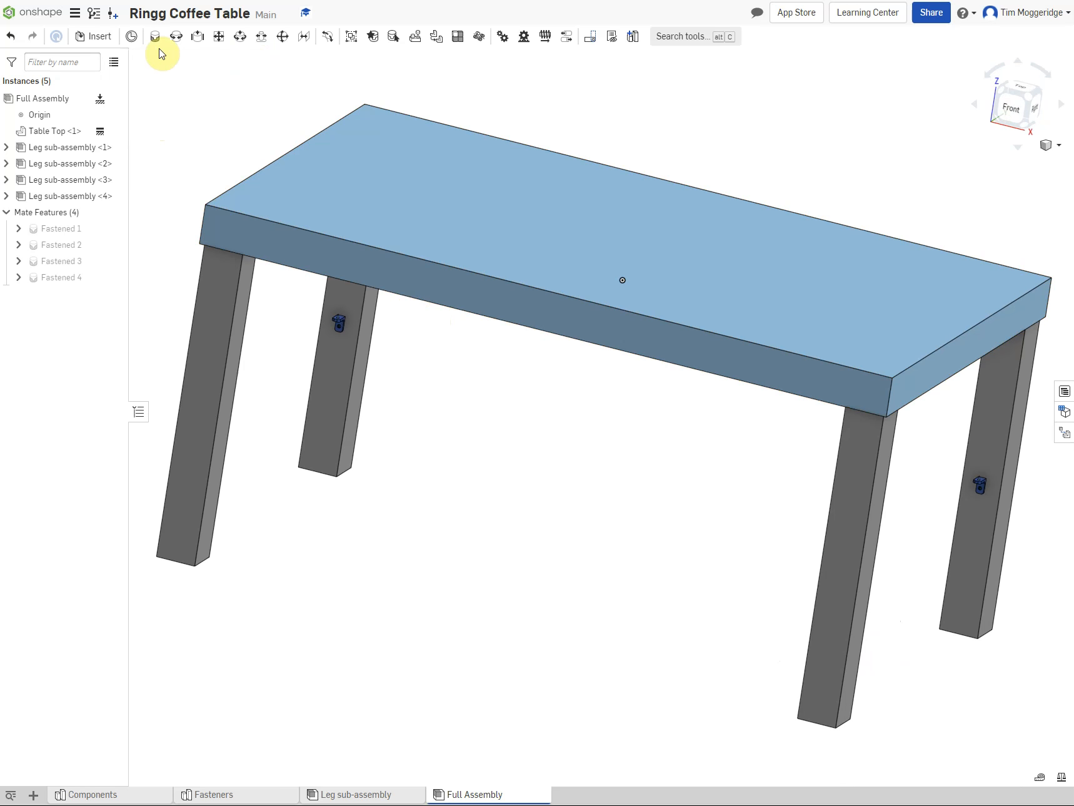
Insert one Table Shelf part from the Components Part Studio into the Full Assembly
left_click(91, 38)
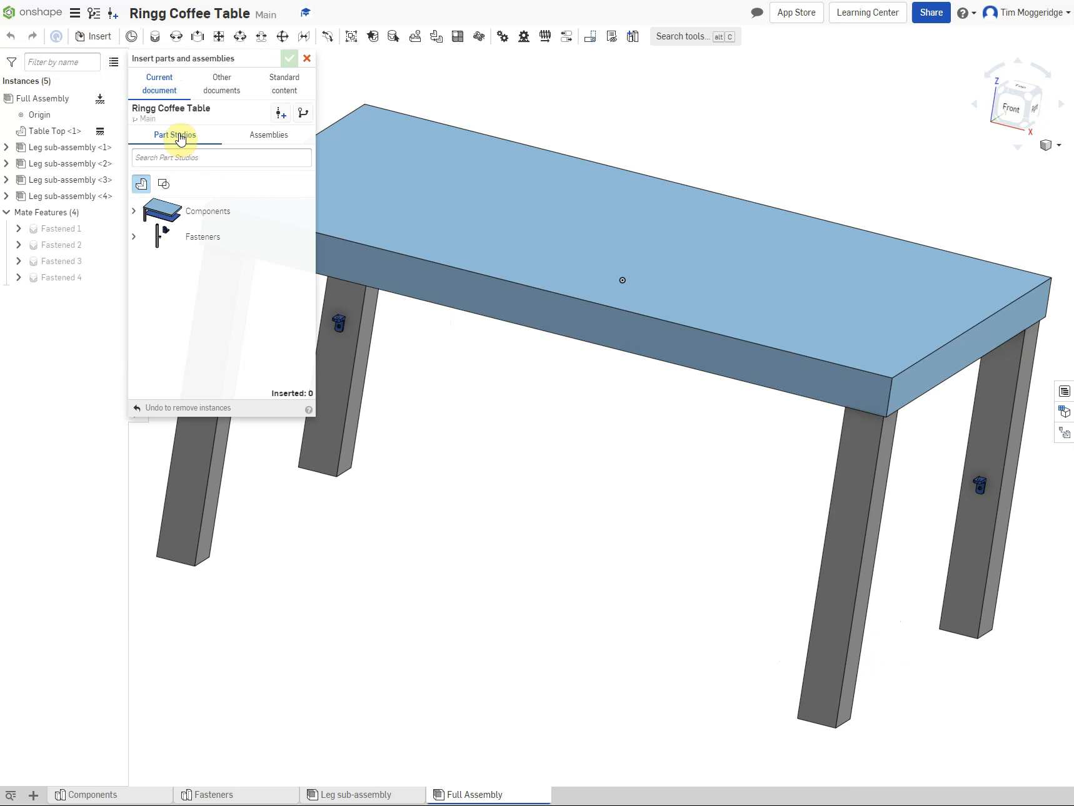
left_click(133, 210)
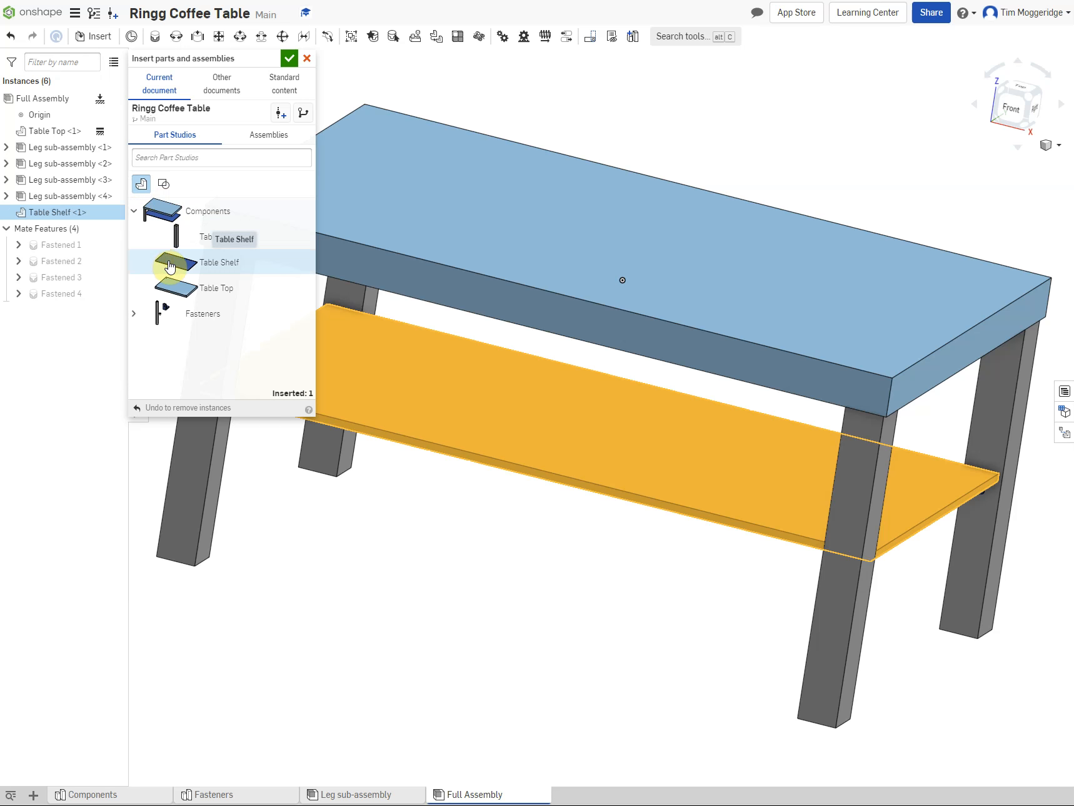
left_click(290, 59)
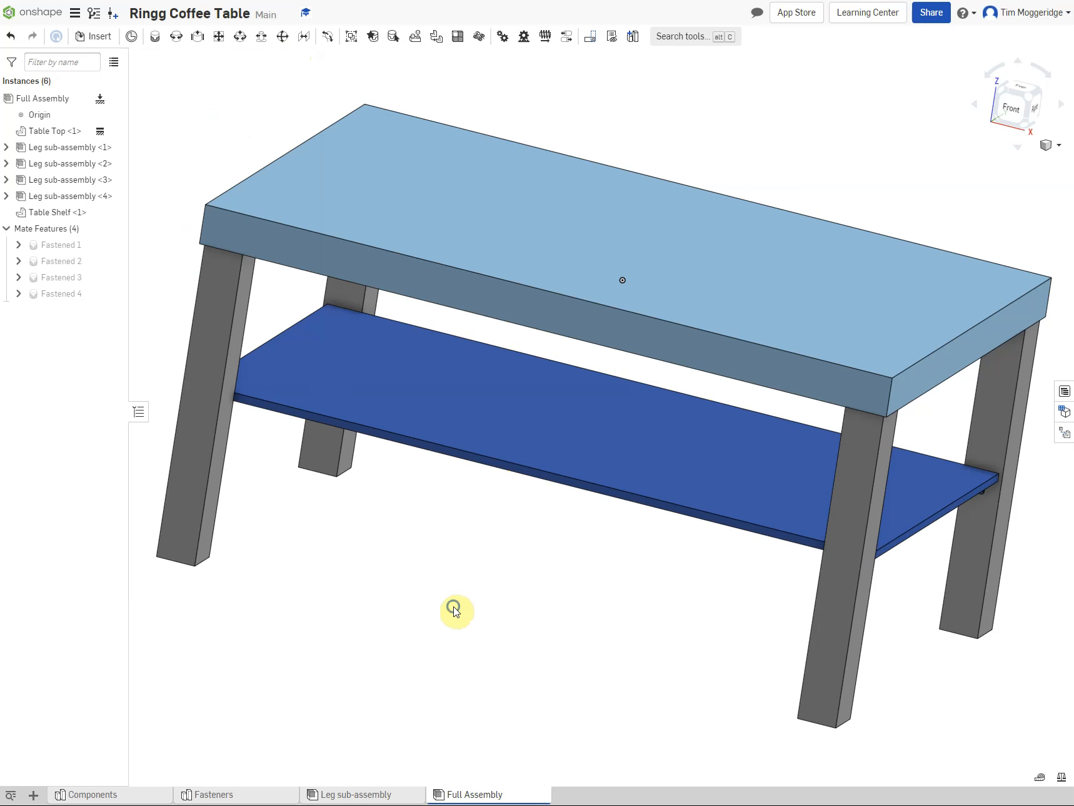
mouse_move(454, 609)
right_mouse_down()
mouse_move(451, 566)
mouse_move(475, 502)
mouse_move(466, 472)
mouse_move(491, 604)
mouse_move(516, 642)
mouse_move(477, 600)
mouse_move(434, 593)
mouse_move(439, 578)
mouse_move(445, 585)
right_mouse_up()
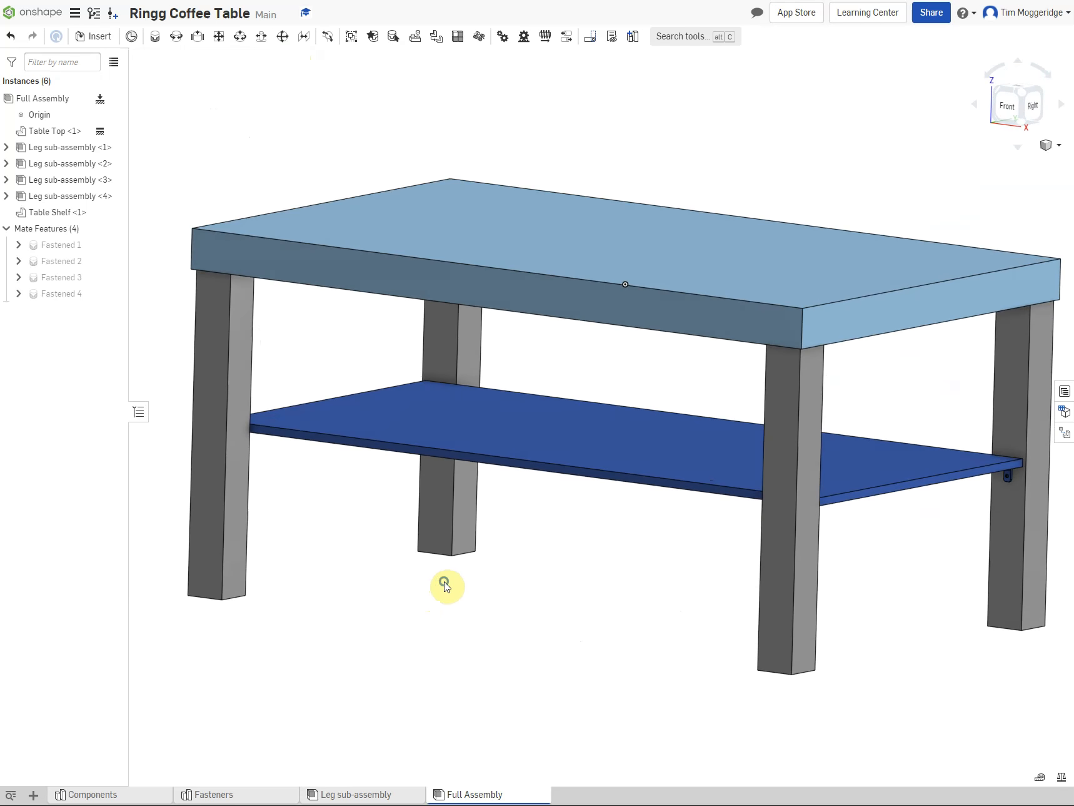
right_click(553, 444)
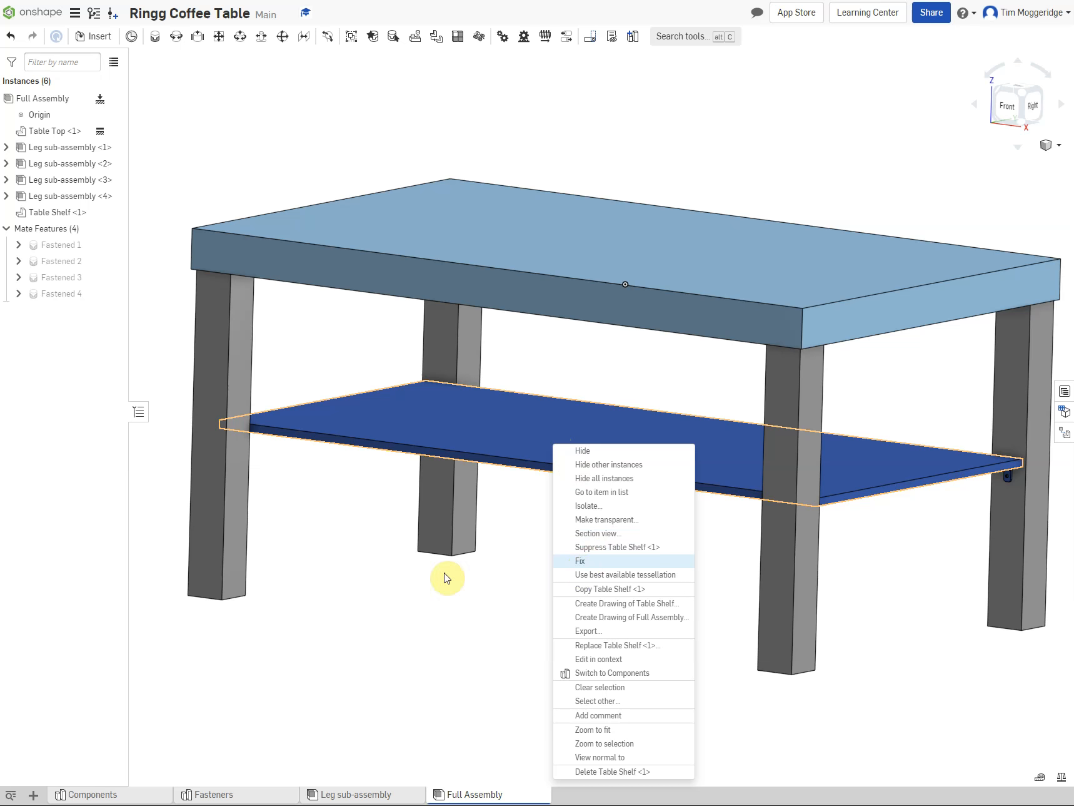
left_click(441, 630)
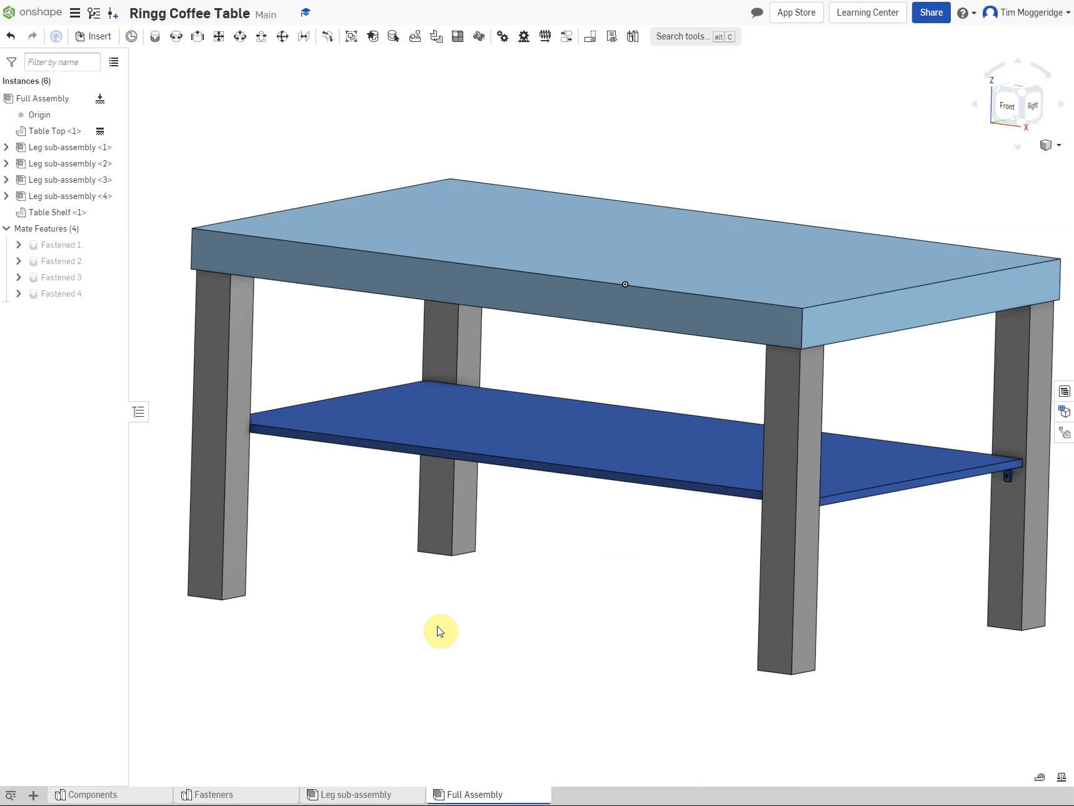
Create a Fastened mate between the centre of the Table Shelf's top face and the centre of the Table Top's underside
scroll(440, 630, "down", 3)
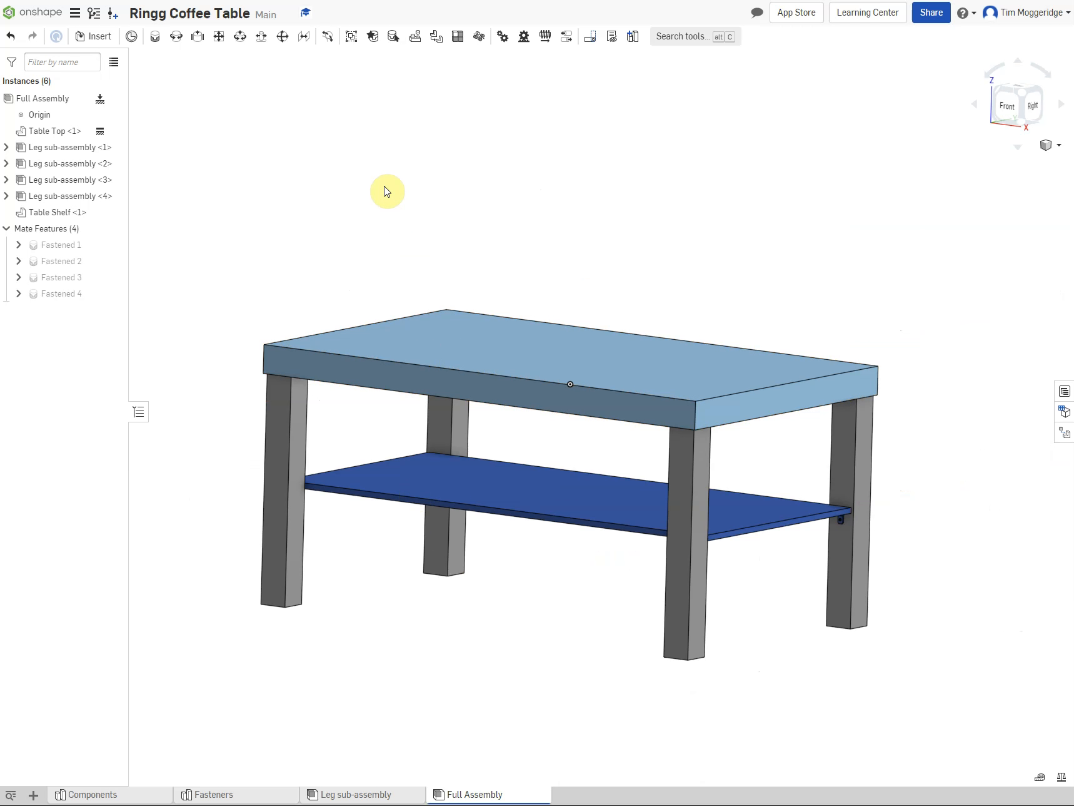
left_click(155, 36)
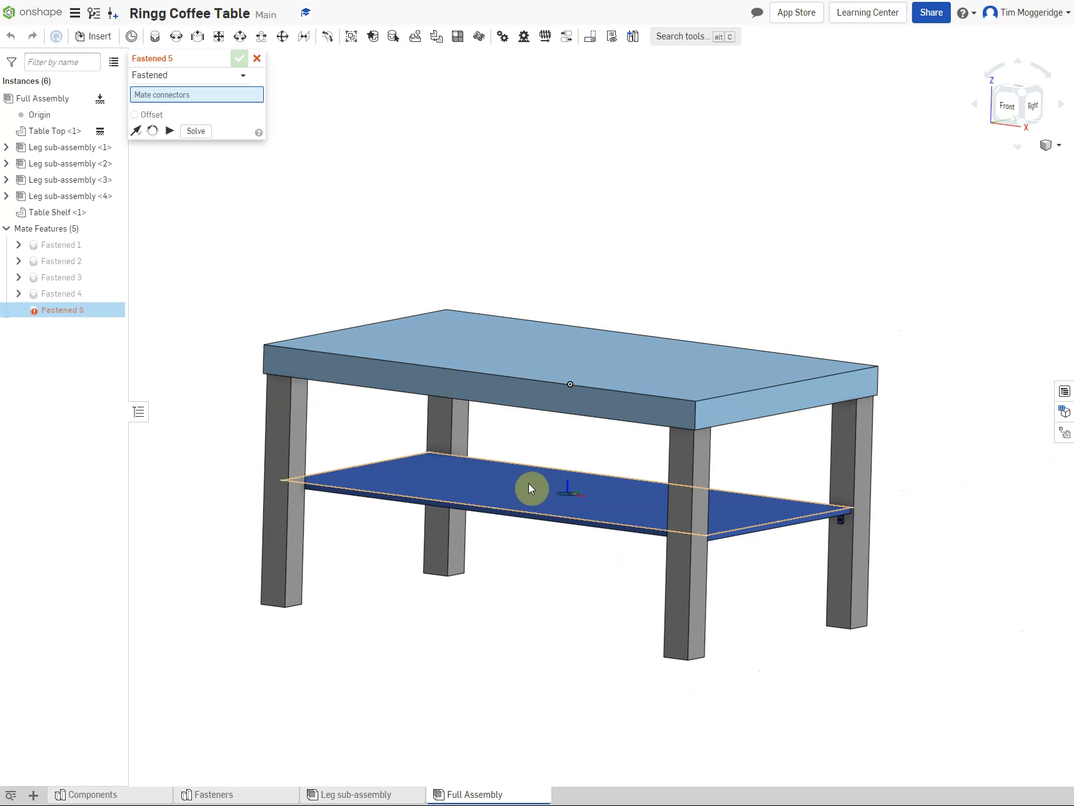
left_click(567, 498)
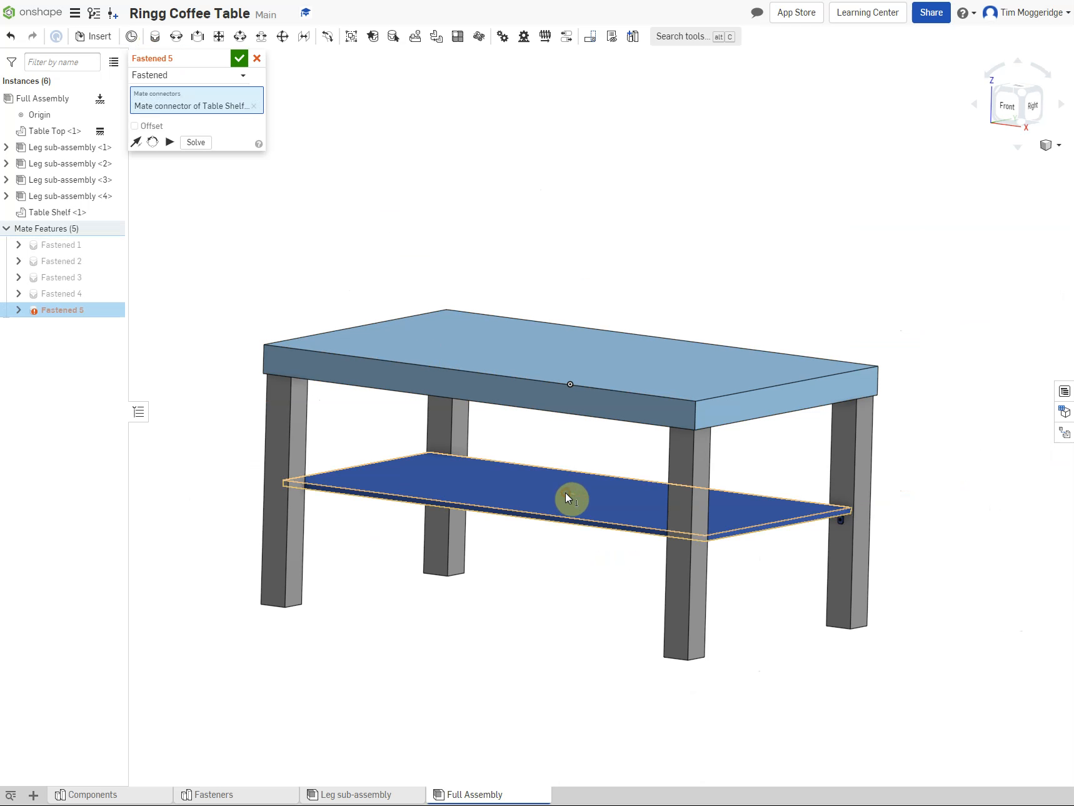
right_click_drag(539, 652, 548, 626)
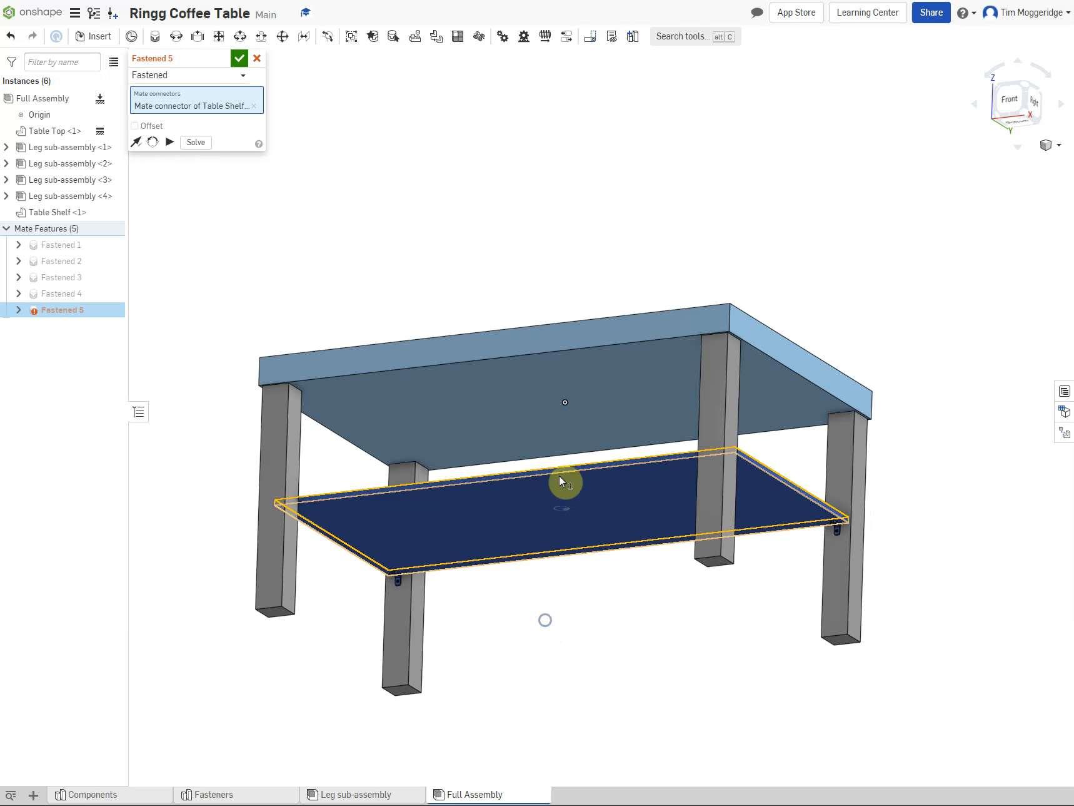
left_click(565, 404)
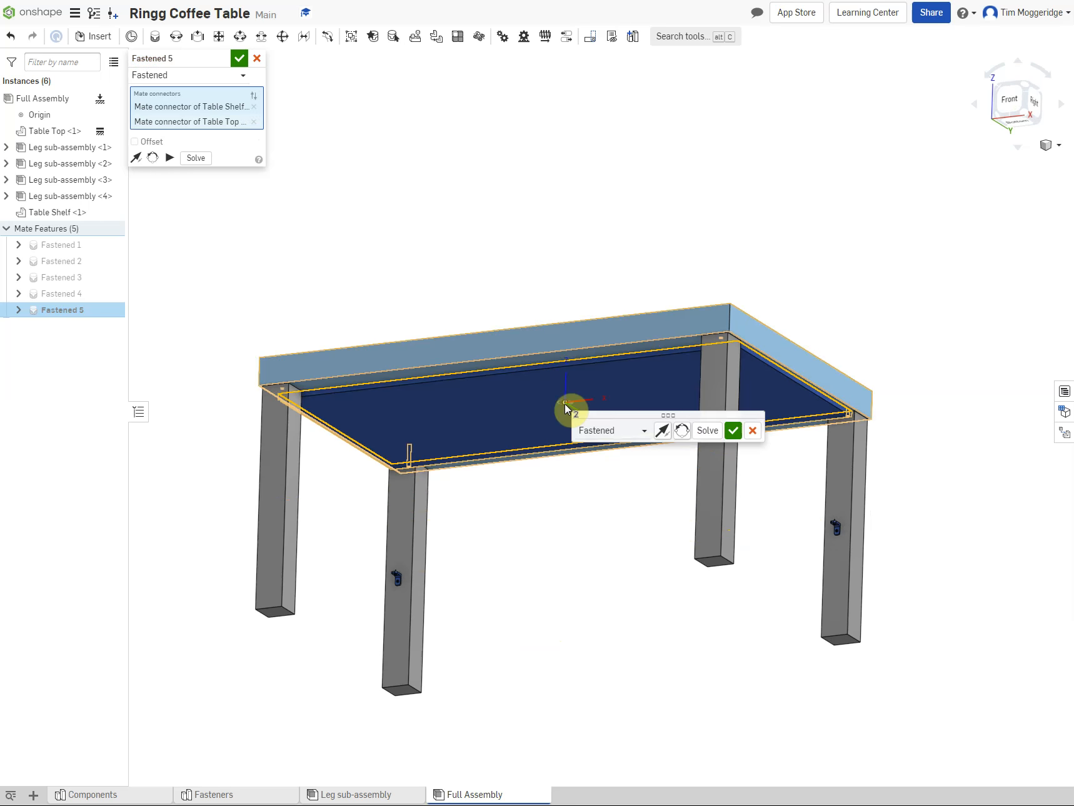
Enable the offset on the shelf's Fastened mate and set its Z distance to 190 mm
left_click(135, 142)
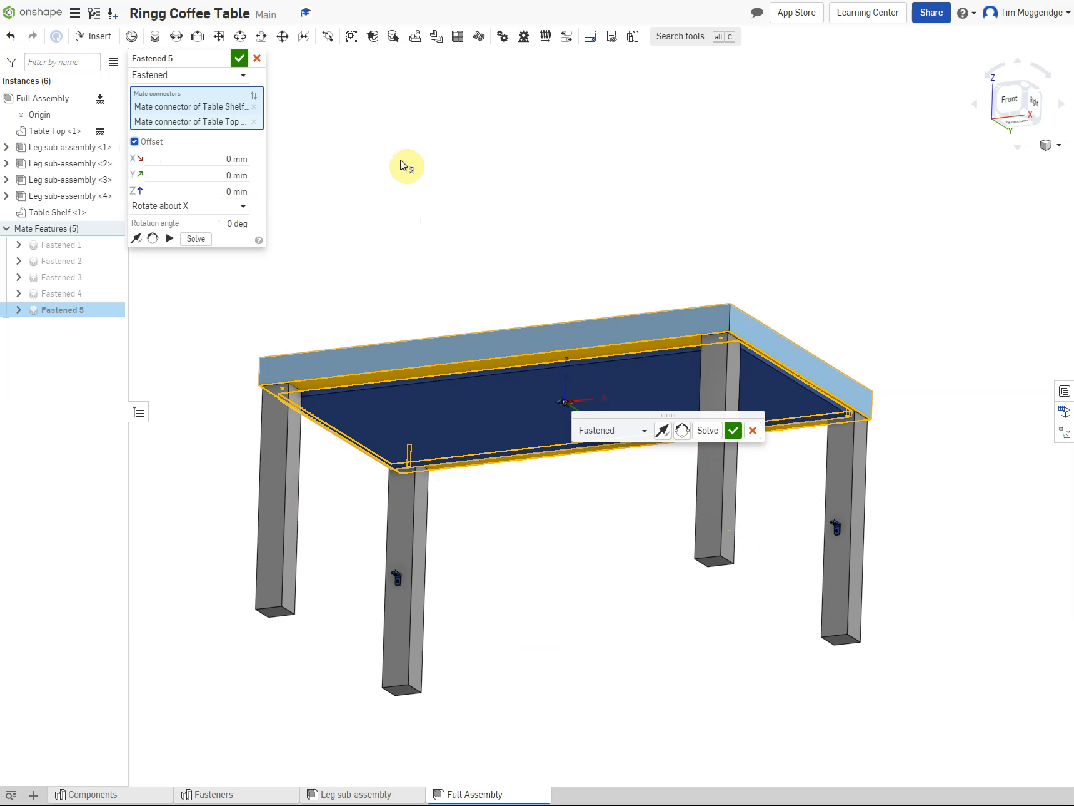
right_click_drag(430, 170, 432, 192)
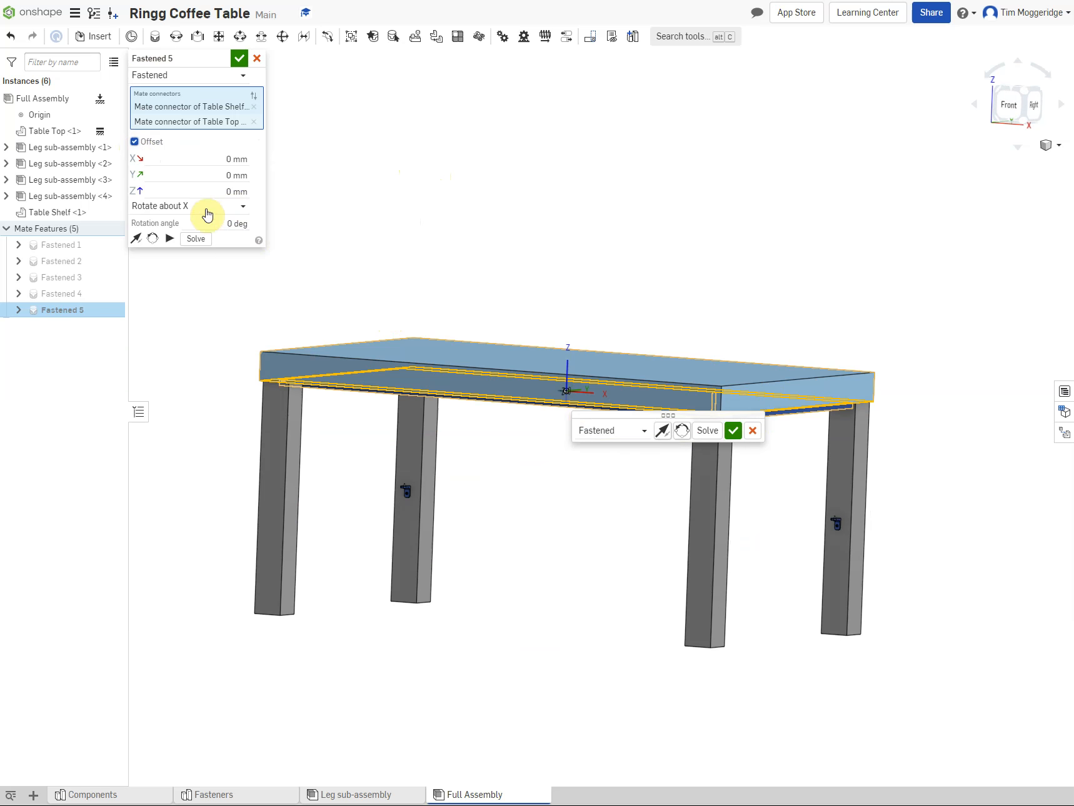
left_click(246, 192)
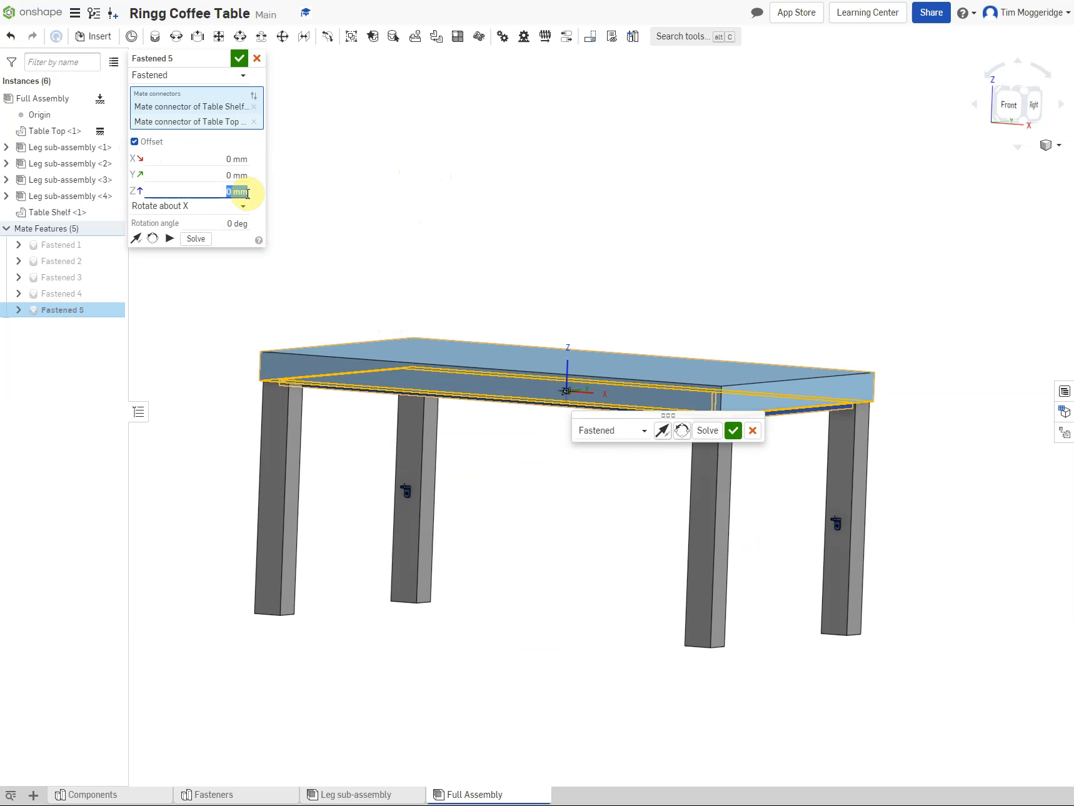
key("BackSpace")
type("190")
key("Return")
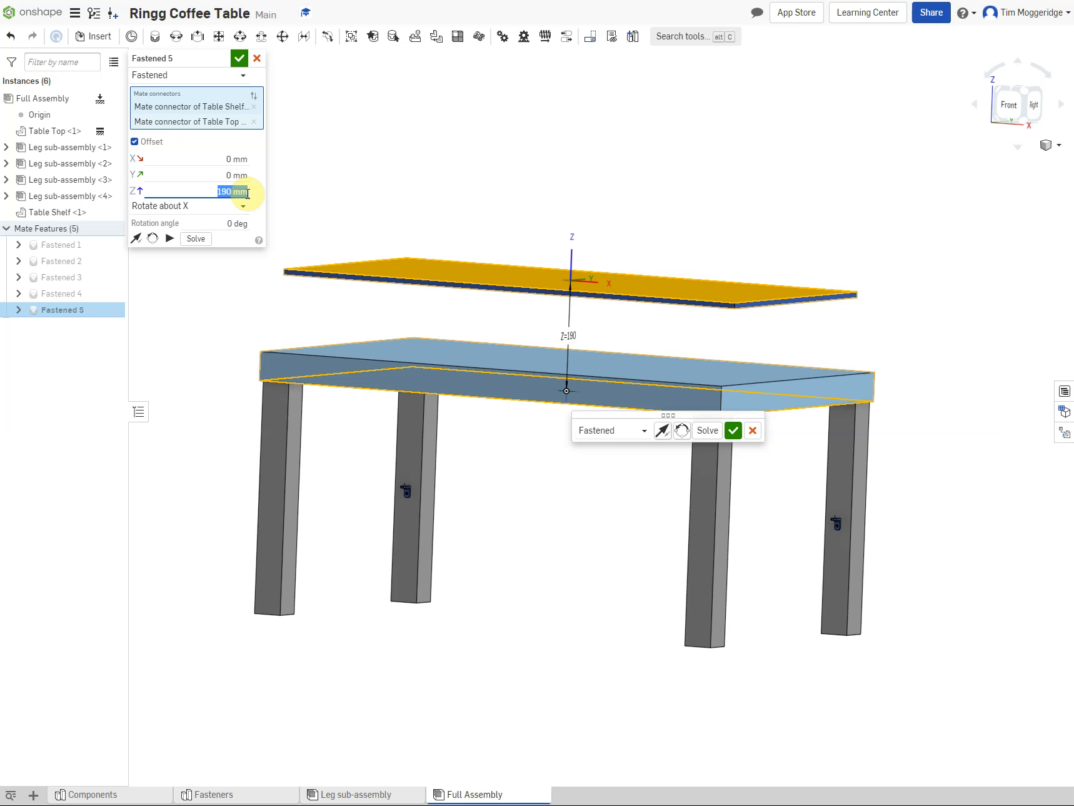
Change the mate's Z offset to -190 mm, check the shelf against the leg bracket, and accept the mate
left_click(215, 191)
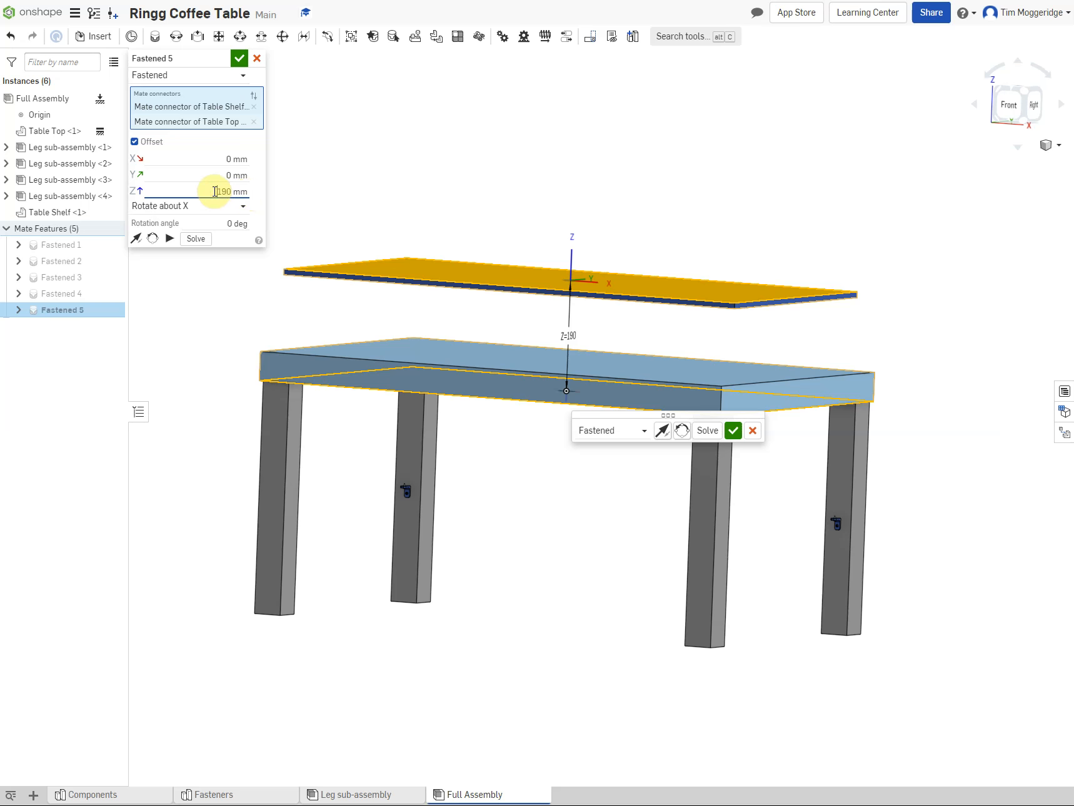
type("-")
key("Return")
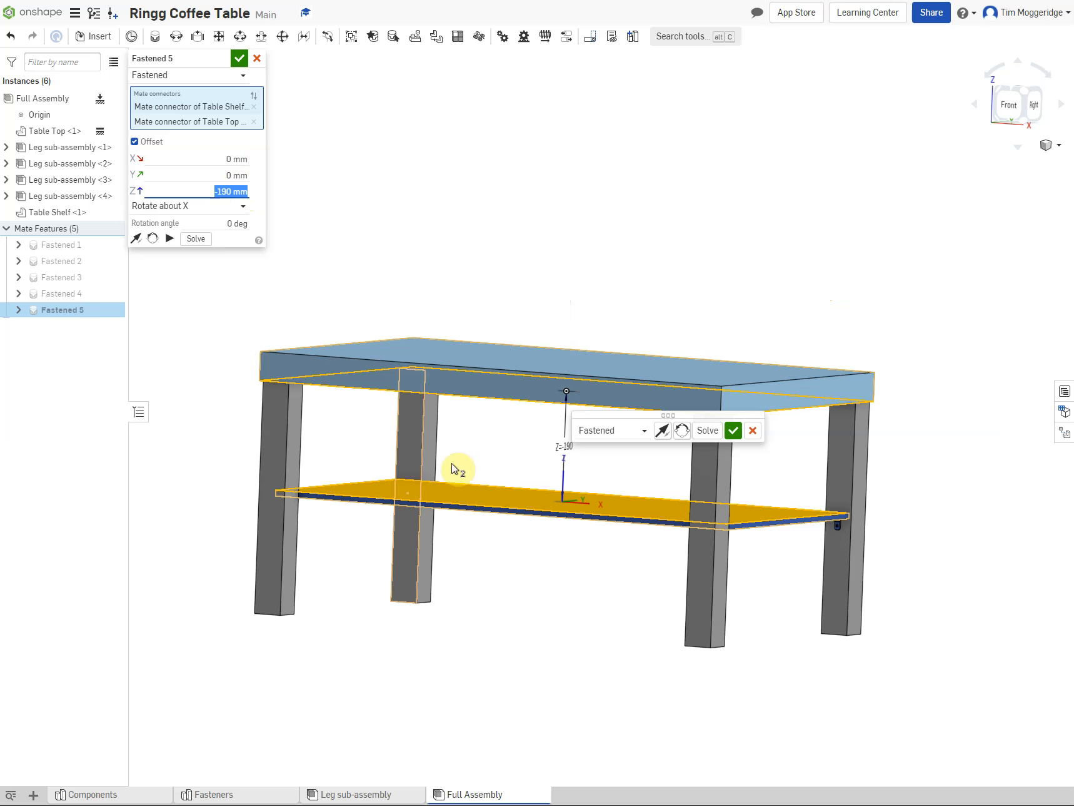
scroll(838, 527, "up", 5)
scroll(837, 526, "up", 10)
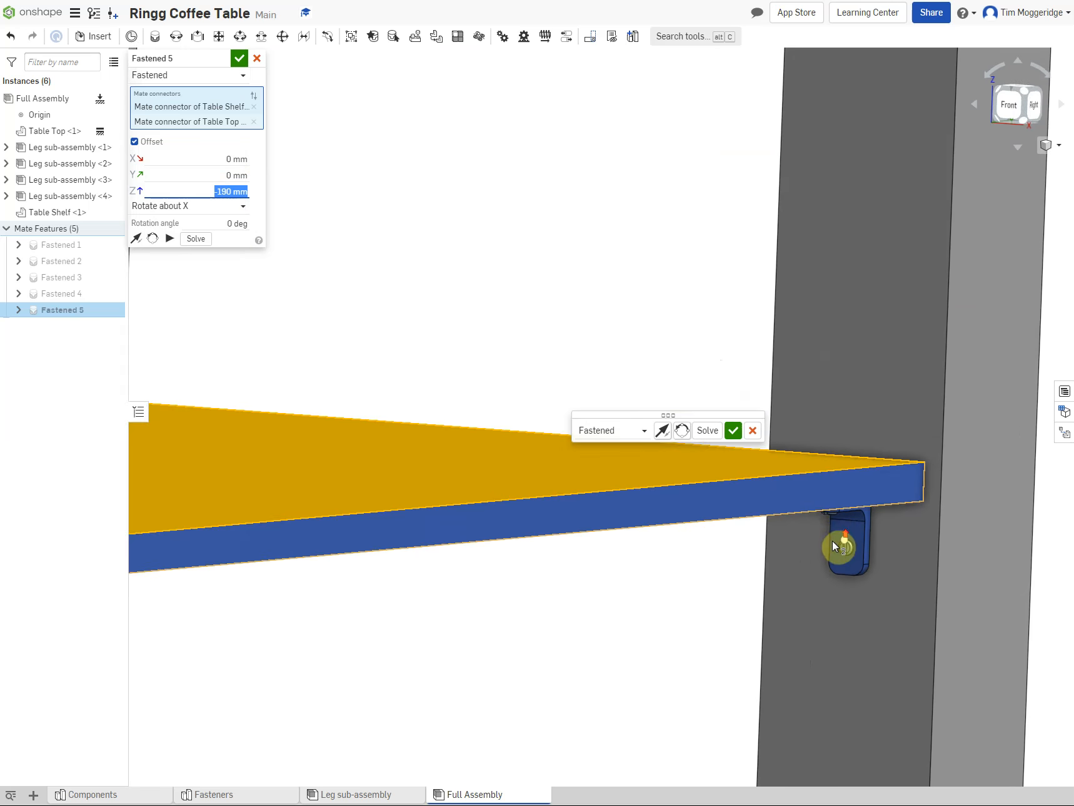
right_click_drag(839, 572, 835, 568)
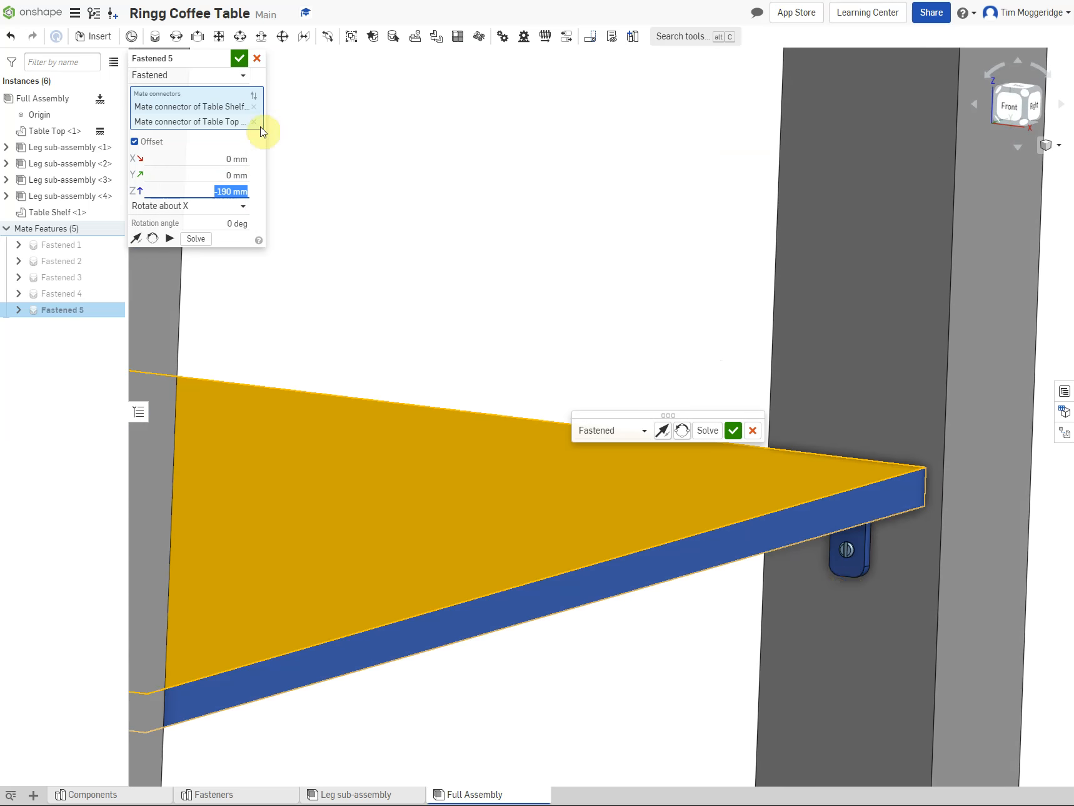
left_click(734, 430)
left_click(256, 58)
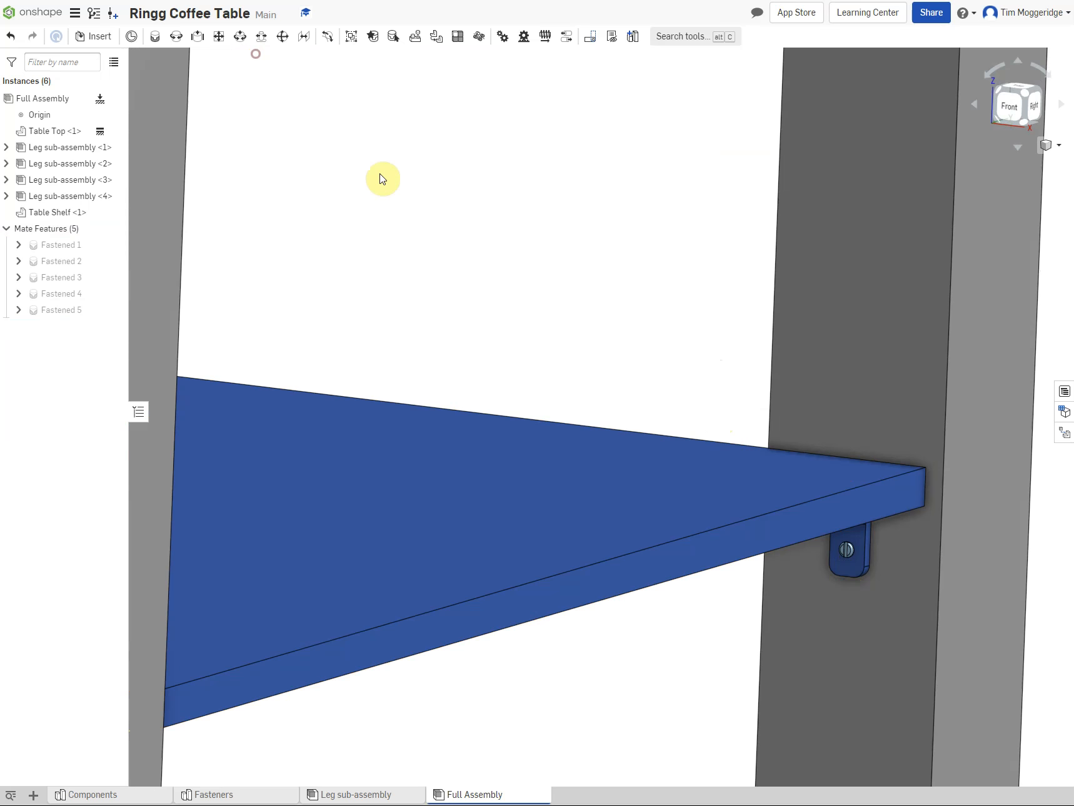
Show the whole table assembly in the isometric view
scroll(384, 176, "down", 5)
right_click(787, 360)
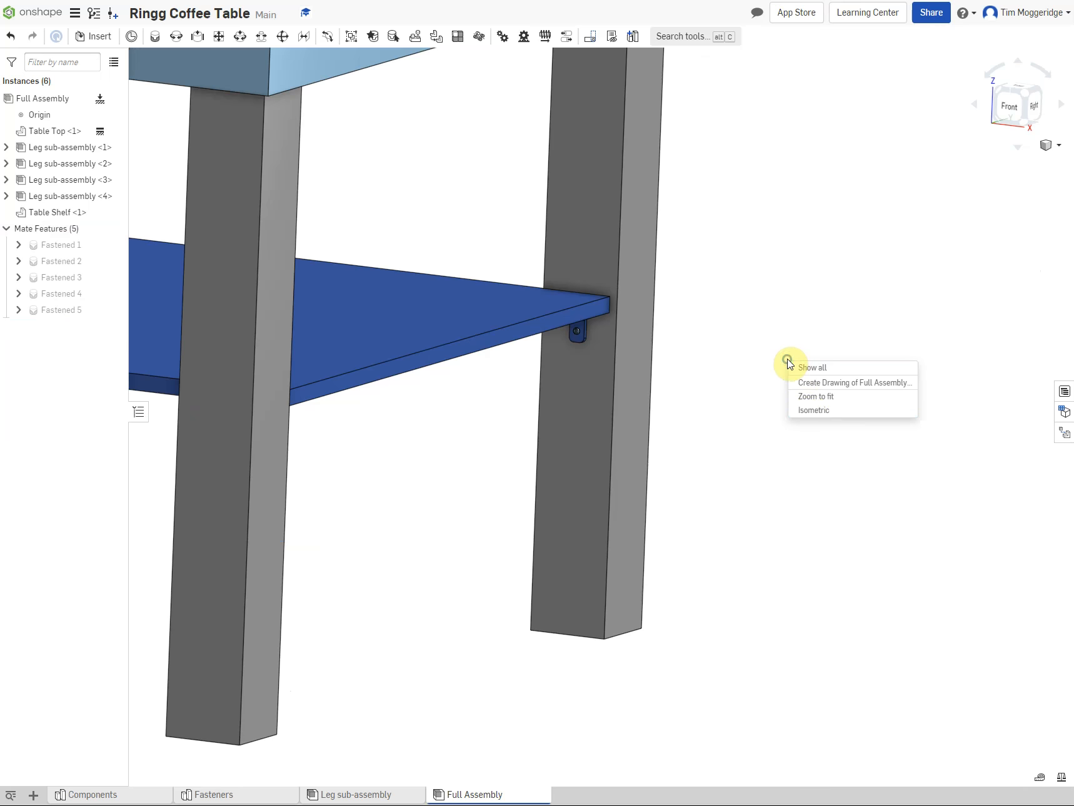
left_click(810, 413)
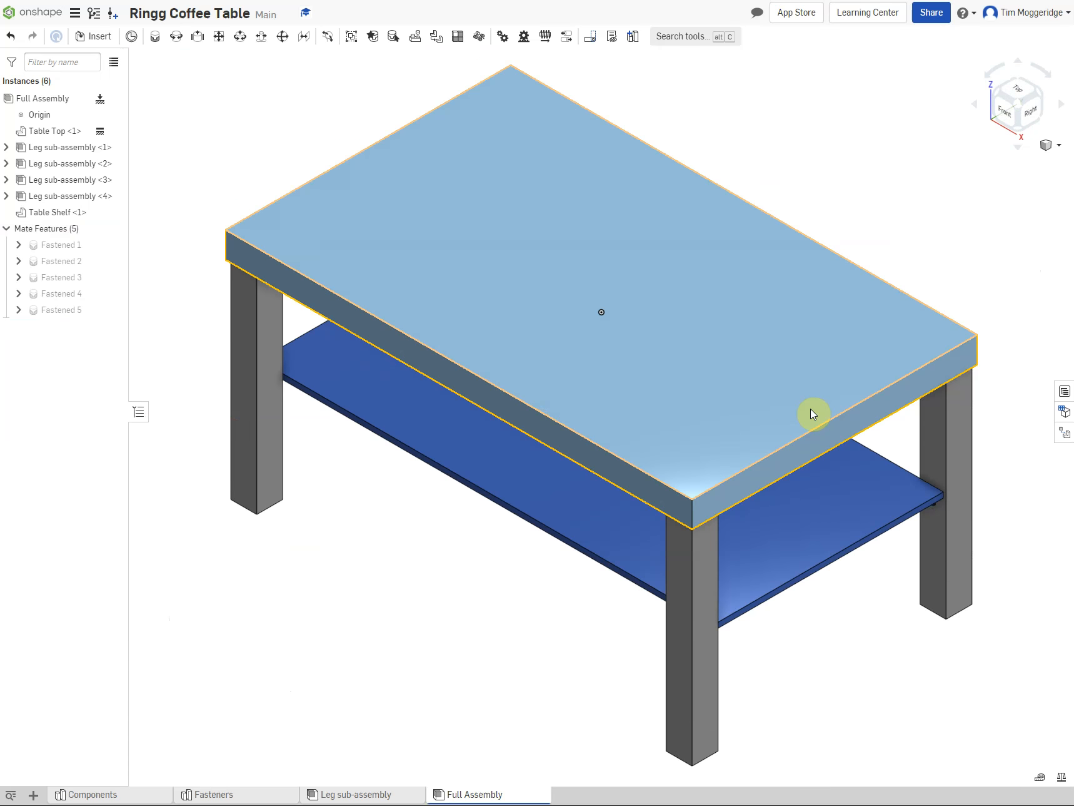